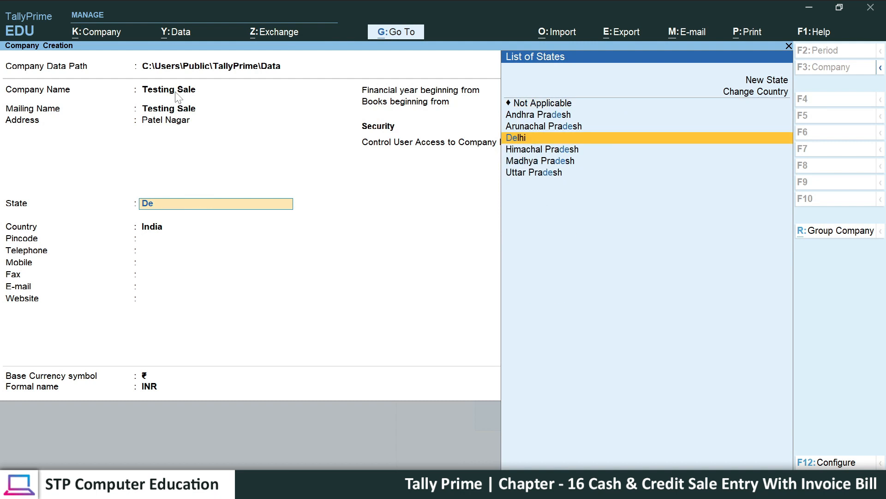
Step: Set the company's state to Delhi, keep the remaining default details, and create the company
key("Return")
key("Return")
key("Return")
key("Return")
key("Return")
key("Return")
key("Return")
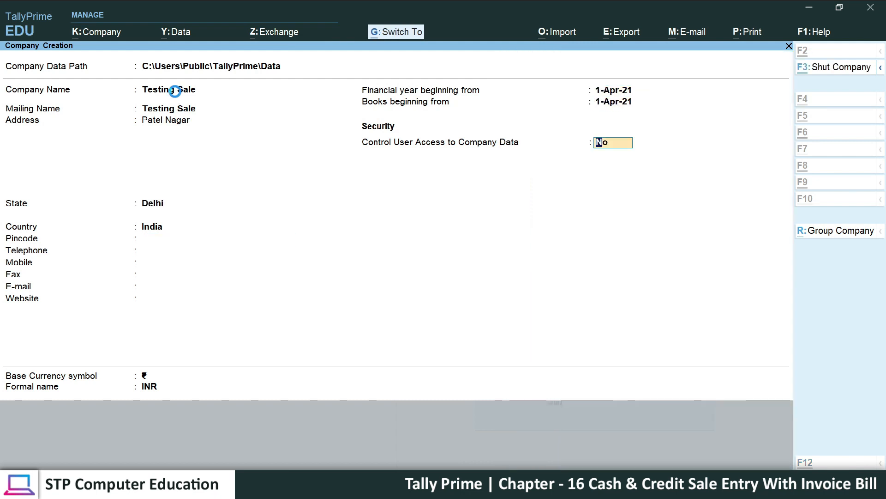
Step: Disable Goods and Services Tax (GST) in the new company's features, keep the other settings, and save them
key("Return")
key("Return")
key("Return")
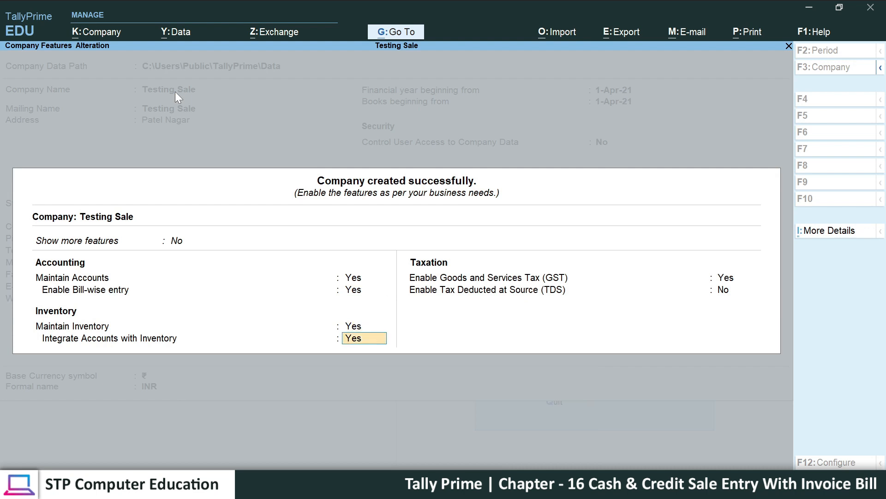
key("Return")
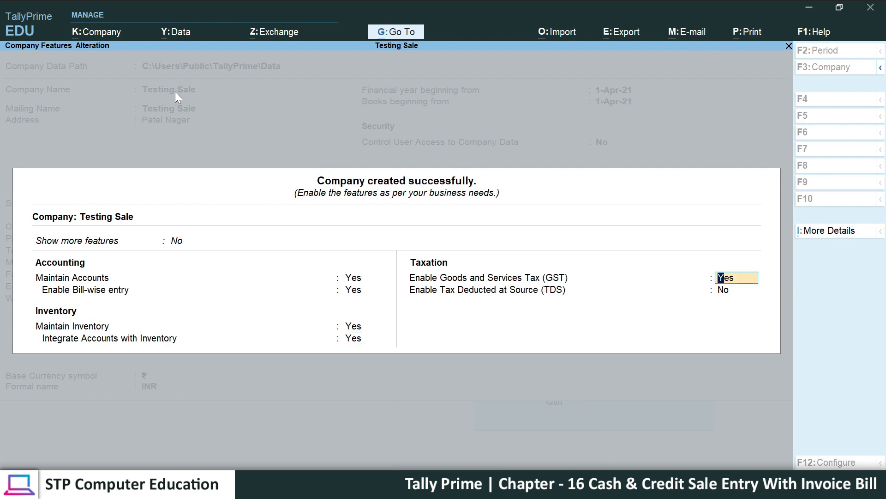
type("no")
key("Return")
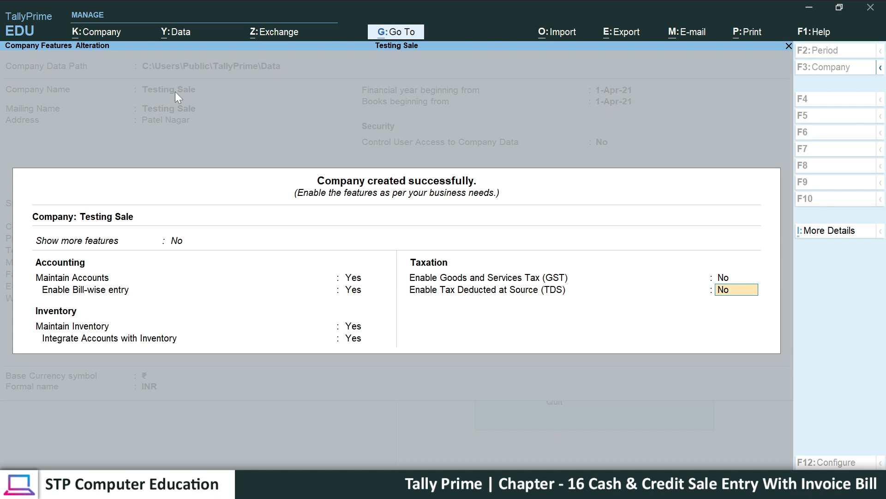
key("ctrl+a")
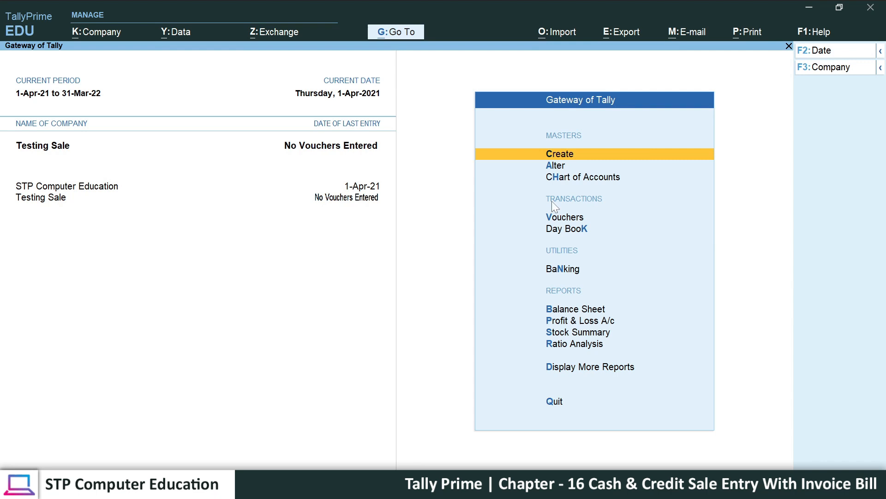
Step: Switch to the Word exercise, review the goods sold in the listed transactions, and return to TallyPrime
key("alt+Tab")
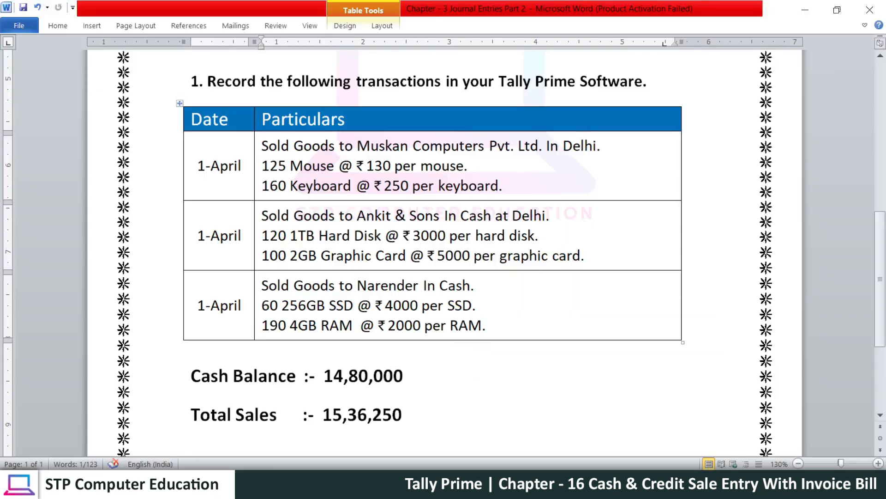
left_click_drag(262, 165, 357, 309)
left_click(321, 186)
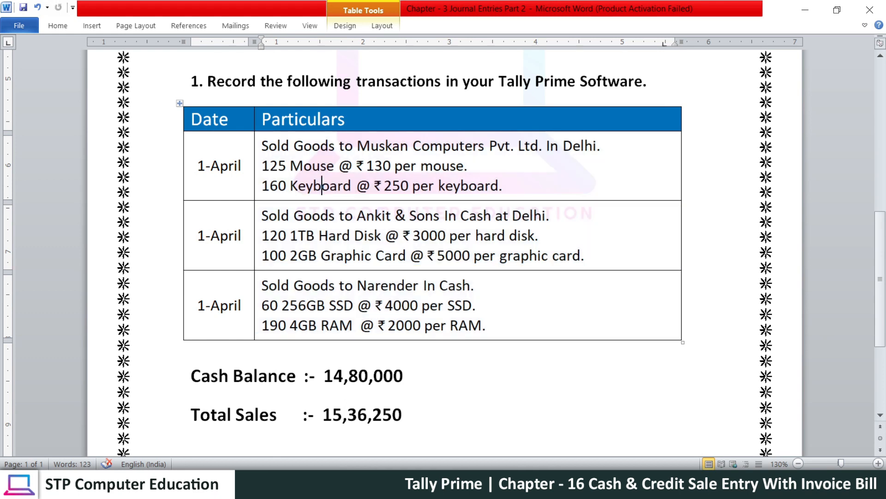
left_click_drag(303, 166, 337, 186)
left_click_drag(329, 236, 372, 236)
left_click_drag(322, 256, 381, 260)
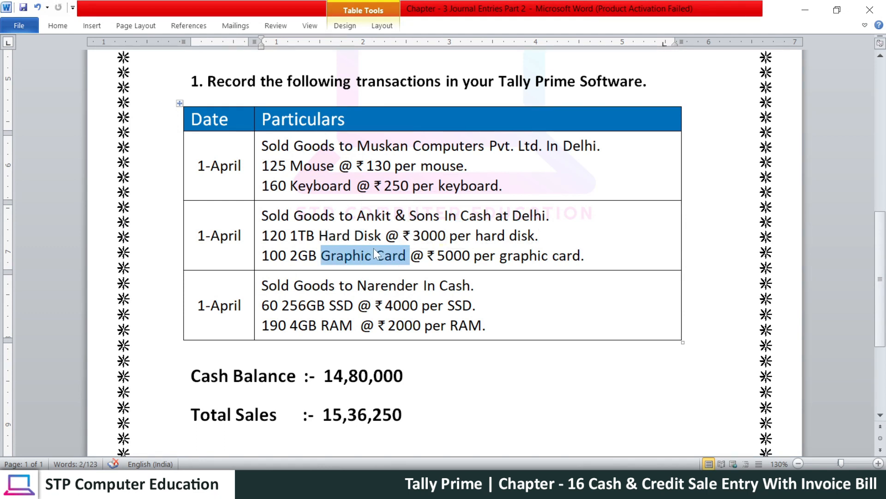
left_click(364, 236)
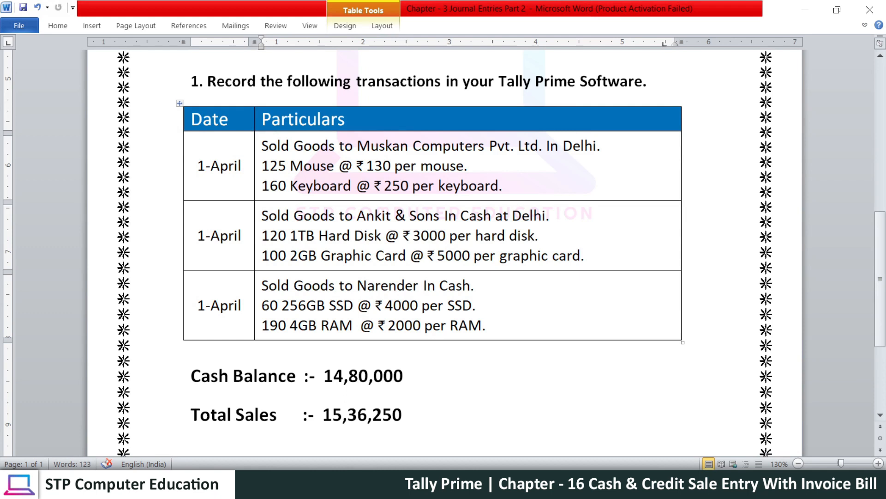
key("alt+Tab")
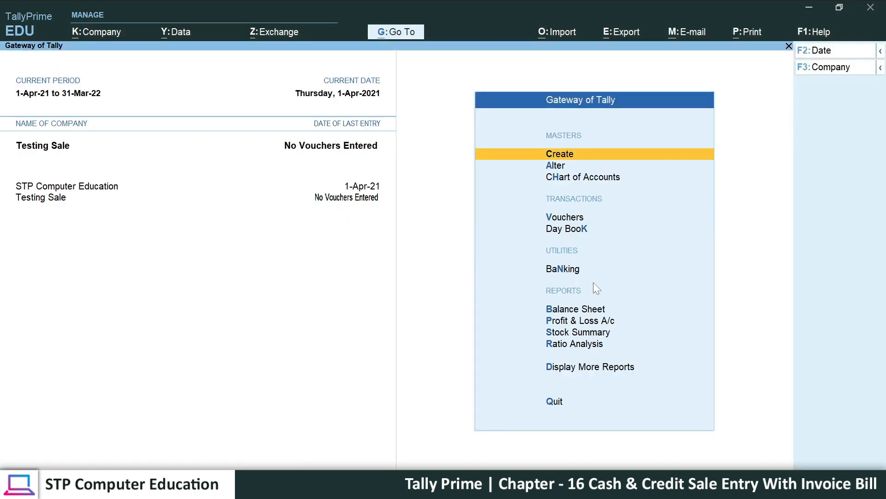
Step: Create a simple unit with symbol pcs, formal name Pices and 0 decimal places, and close the unit form
key("Down")
key("Up")
left_click(612, 156)
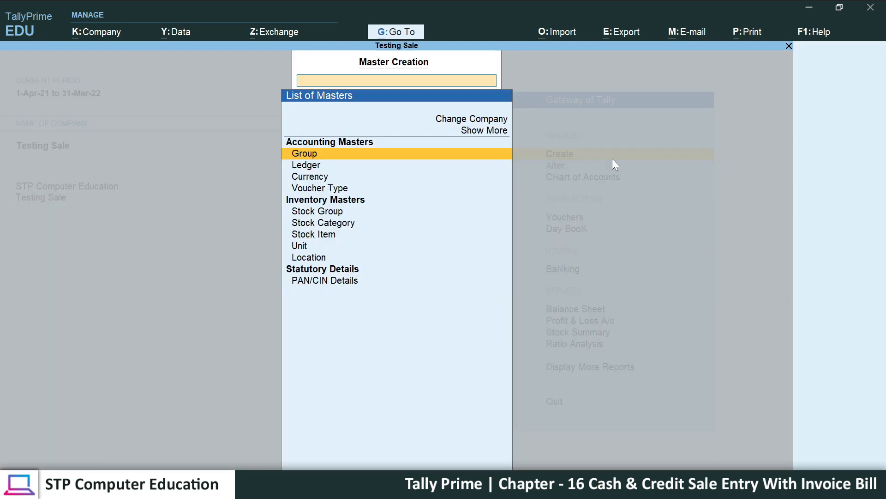
key("Down")
key("Down")
key("Down")
key("Down")
key("Down")
key("Down")
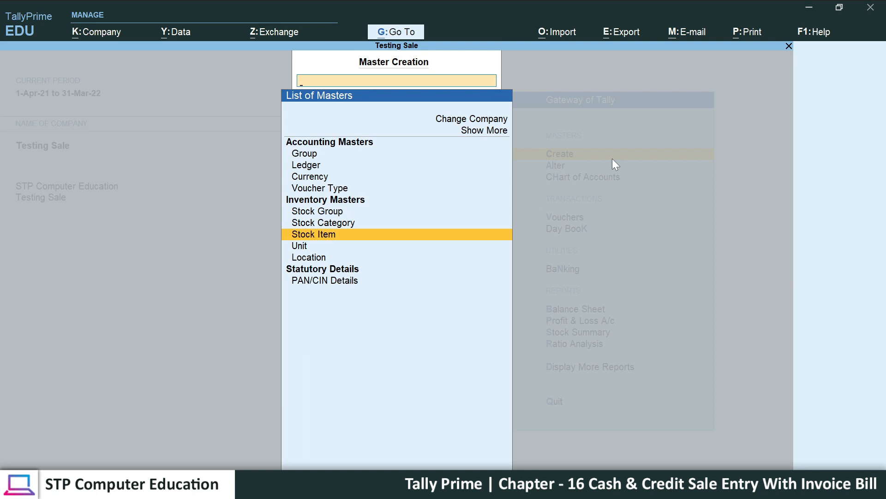
key("Down")
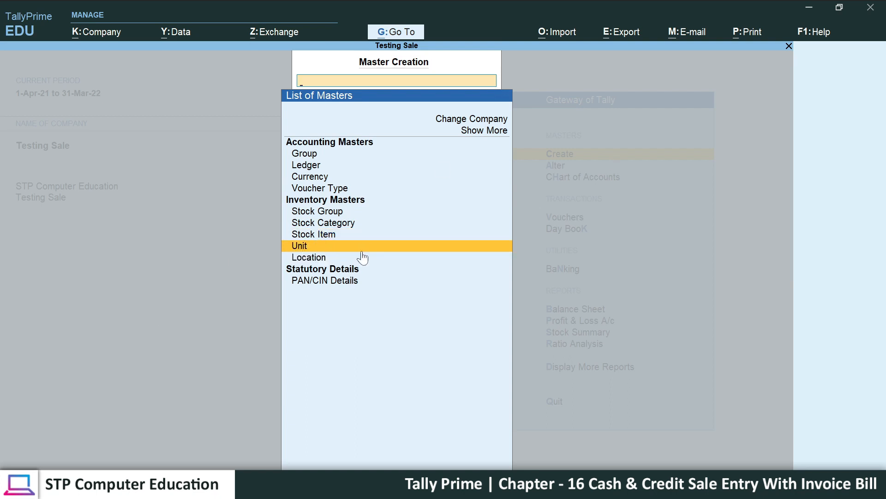
key("Return")
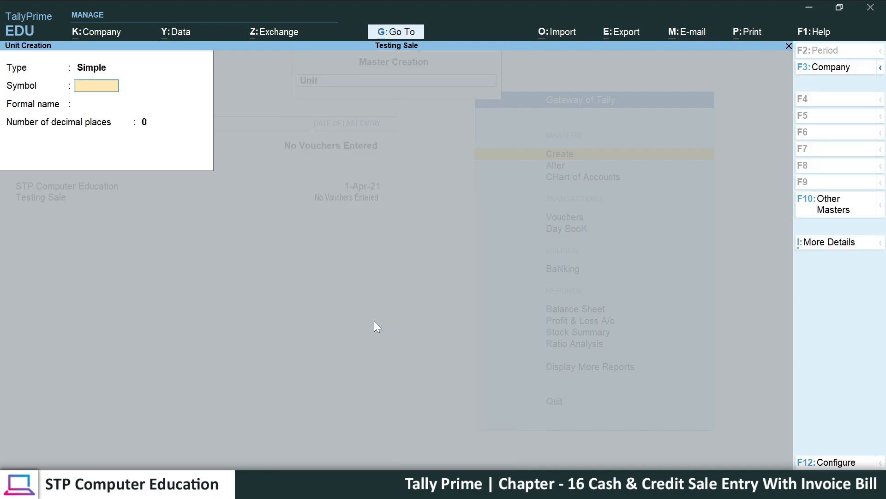
type("pcs")
key("Return")
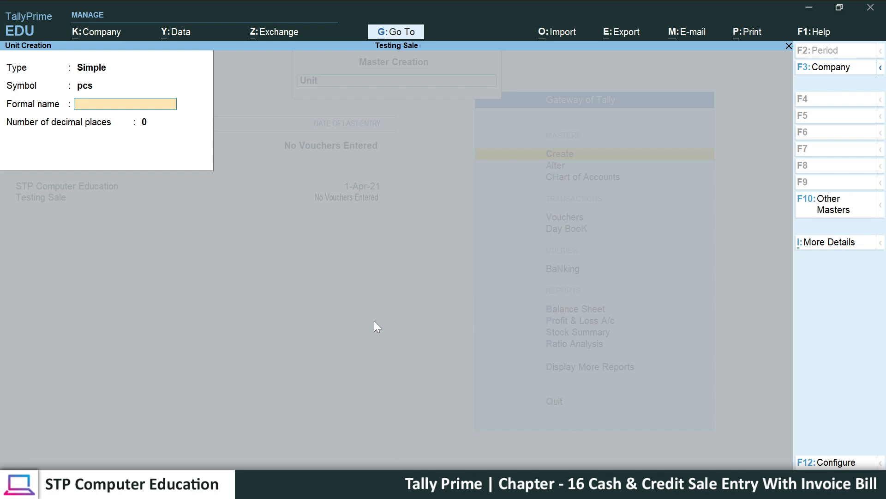
type("Pices")
key("Return")
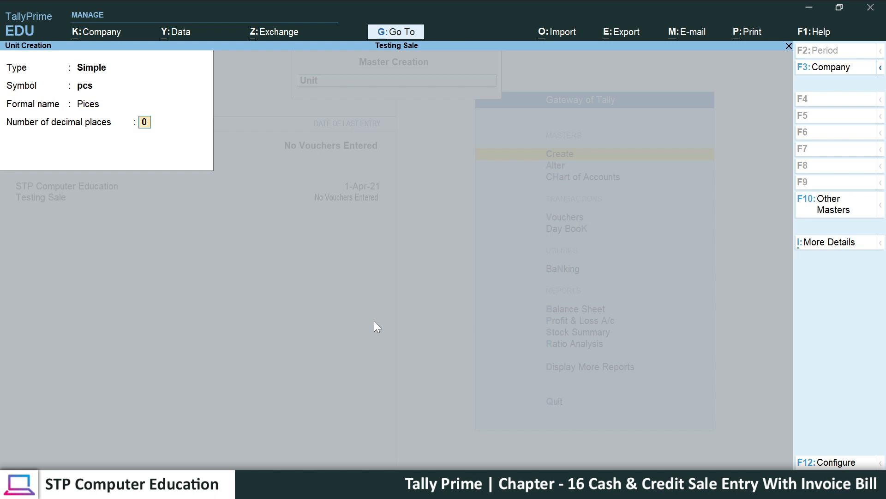
key("Return")
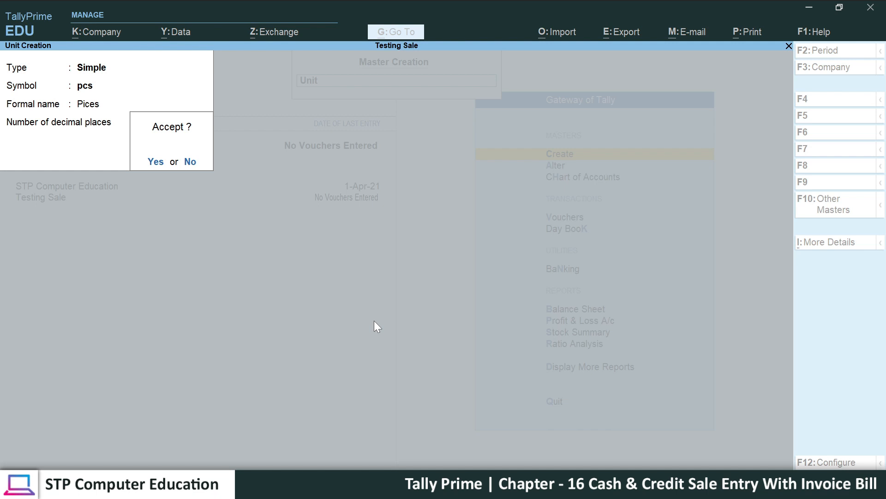
key("Return")
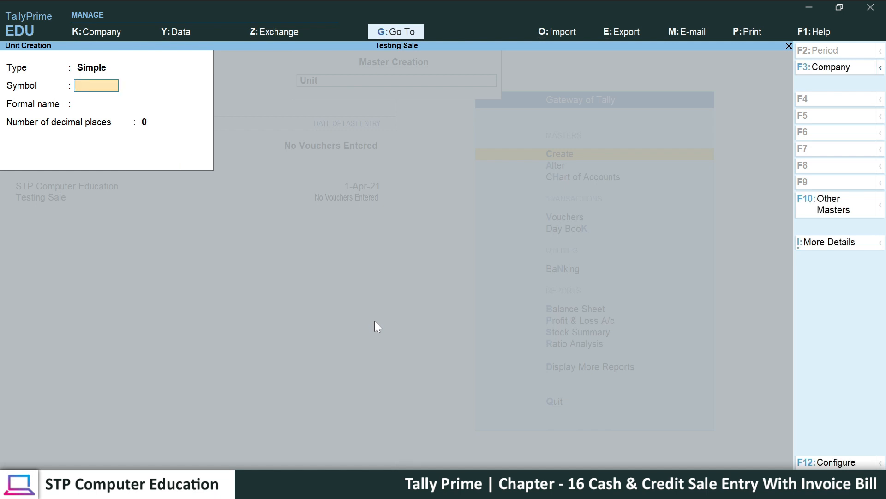
key("Escape")
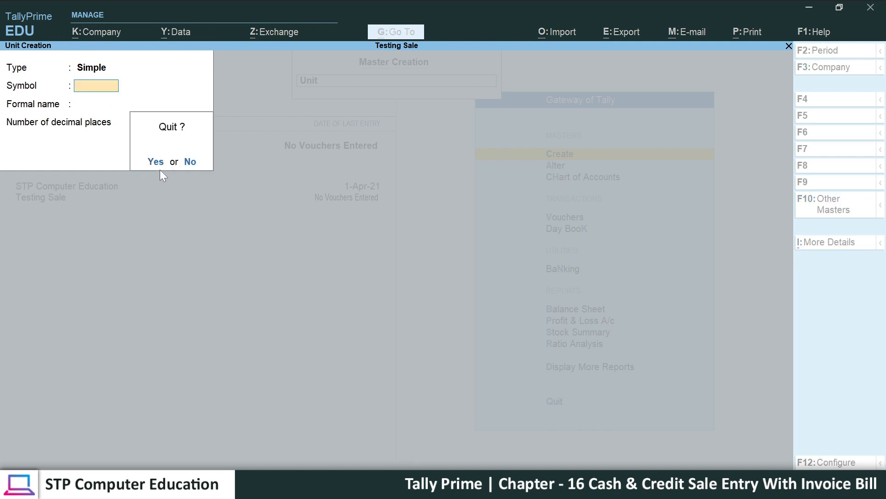
key("Return")
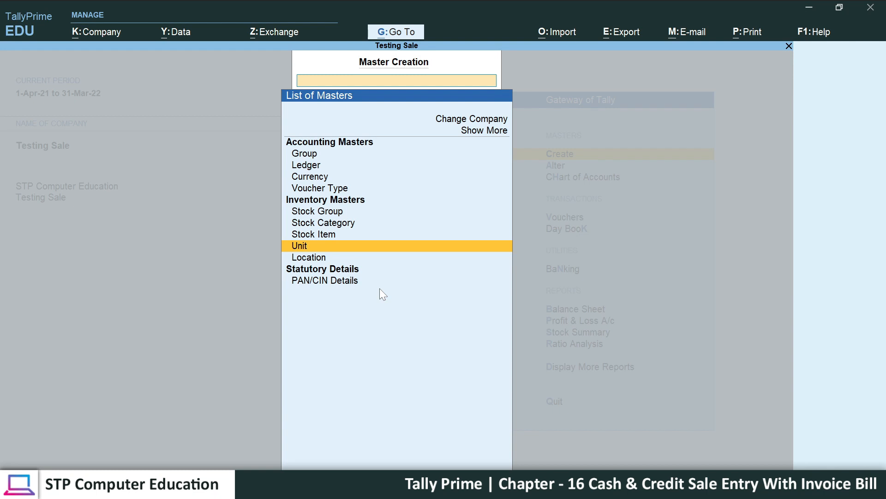
Step: Minimize the Word exercise and create a stock group named Computer under Primary, without adding item quantities
key("alt+Tab")
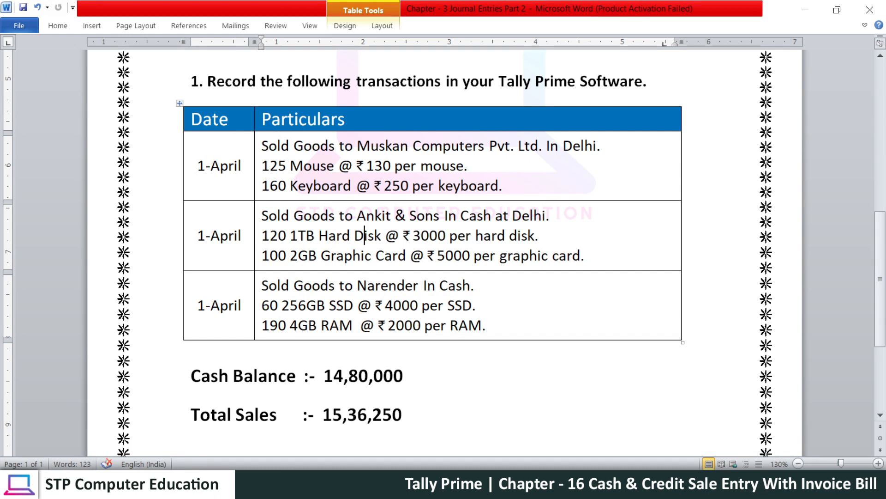
left_click(813, 9)
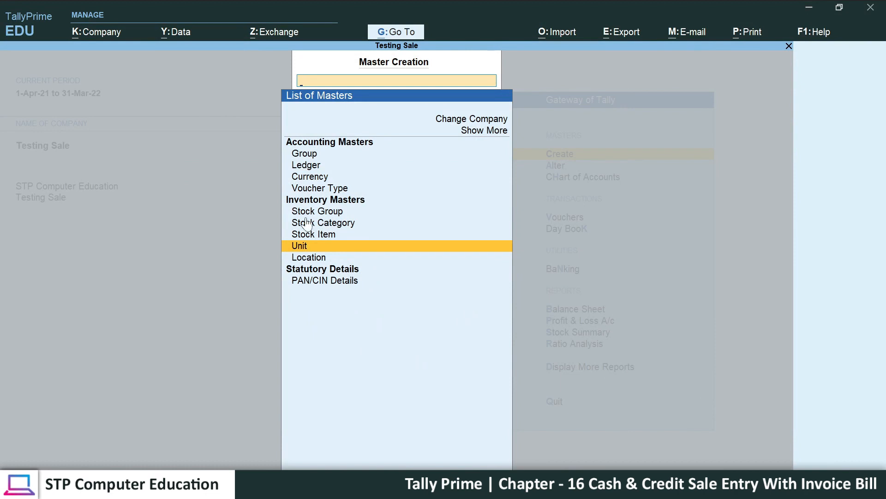
left_click(343, 212)
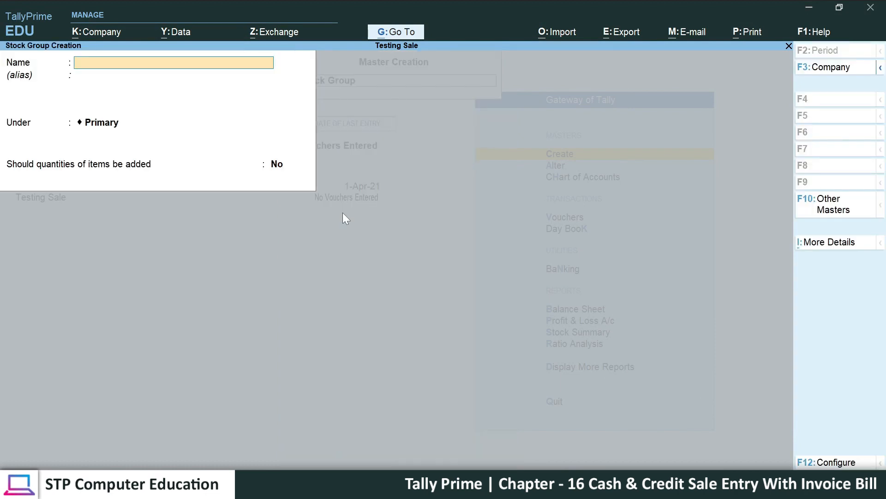
type("Computer")
key("Return")
key("Return")
key("Return")
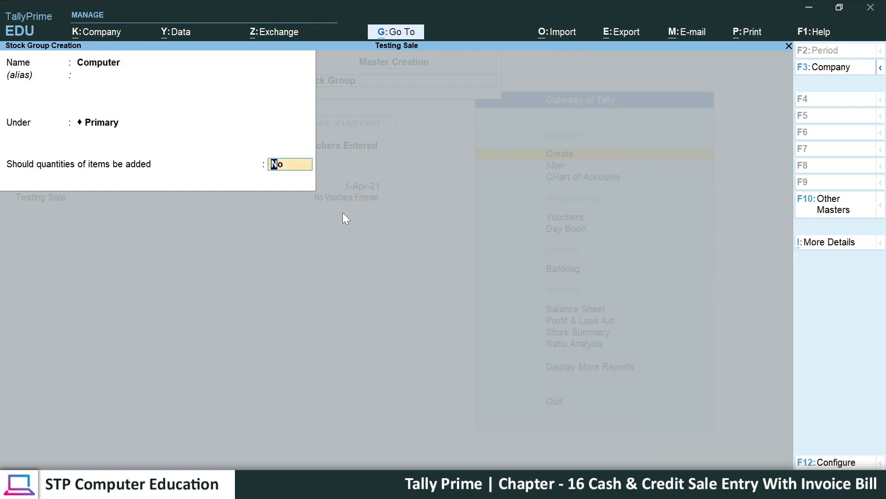
key("Return")
key("Return")
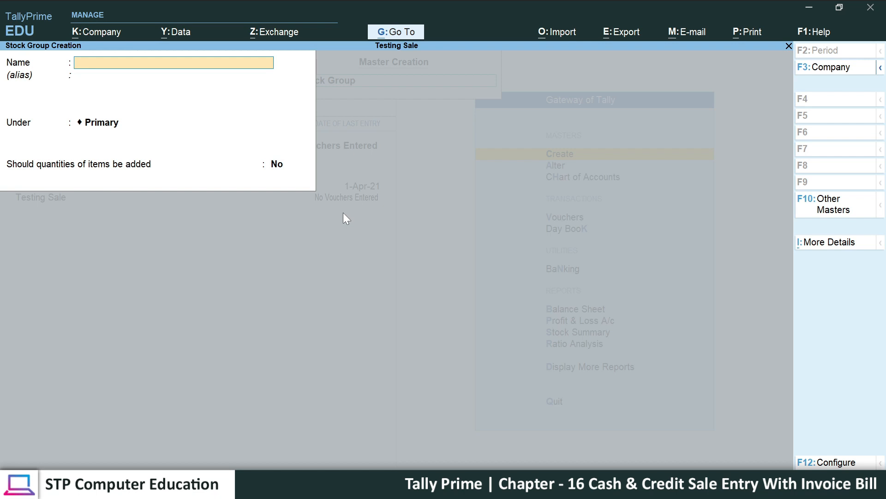
key("Escape")
key("Return")
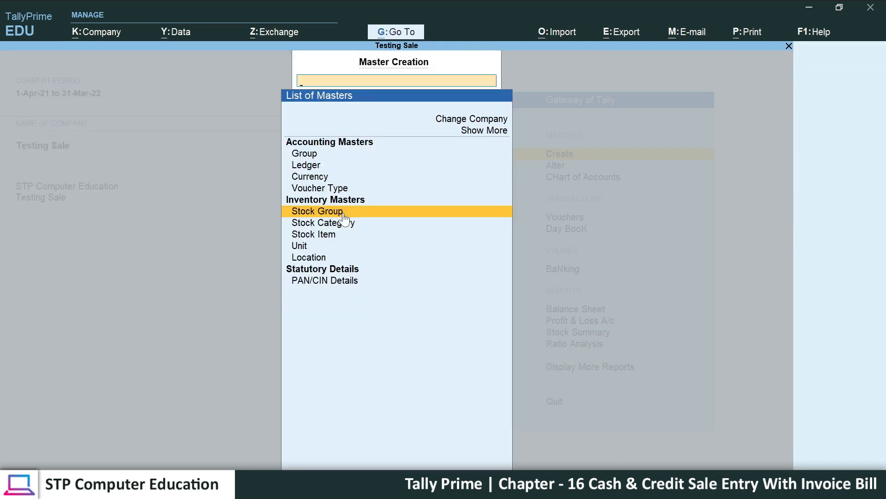
Step: Start a new stock item named Mouse under the Computer group, with unit pcs and rate of duty 0
key("Down")
key("Down")
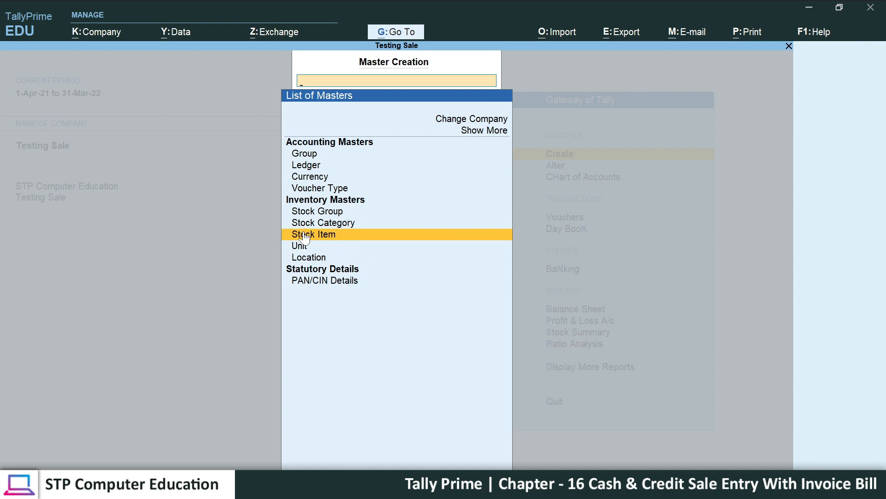
key("Return")
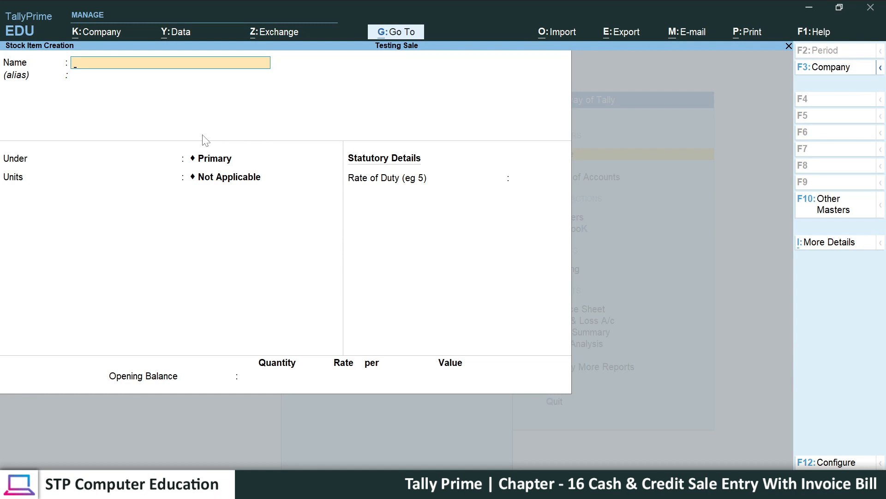
type("Mouse")
key("Return")
key("Down")
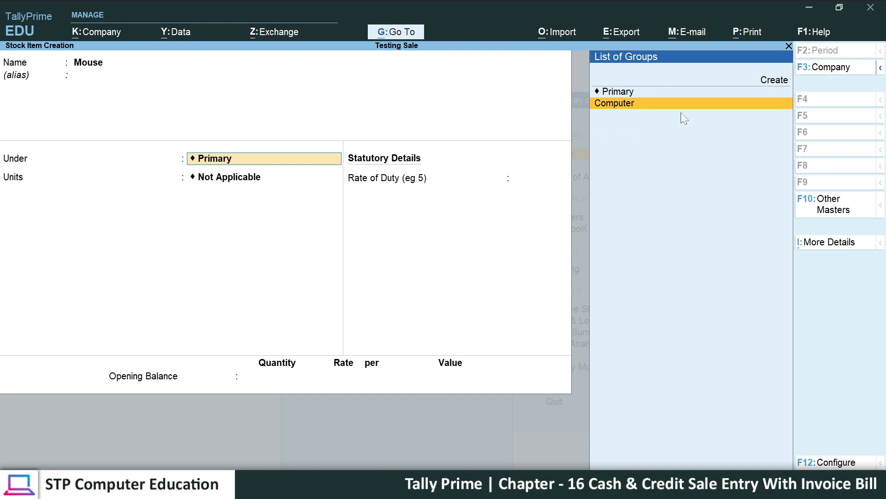
key("Return")
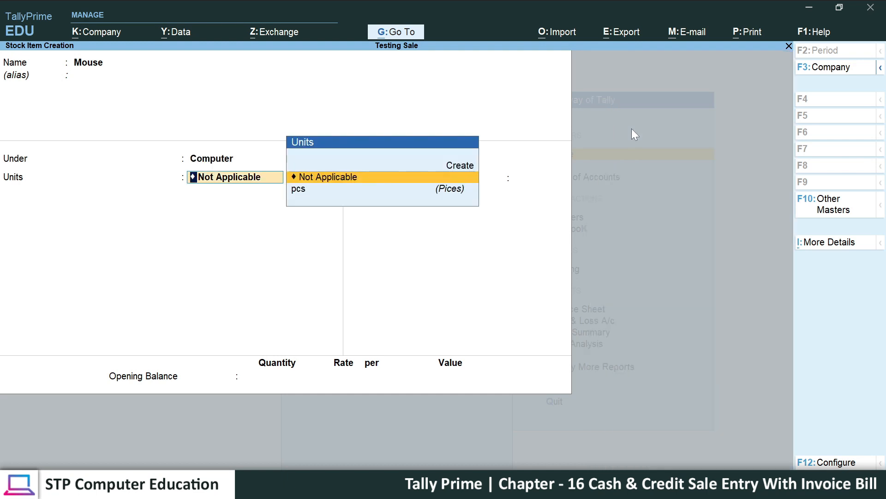
key("Down")
key("Return")
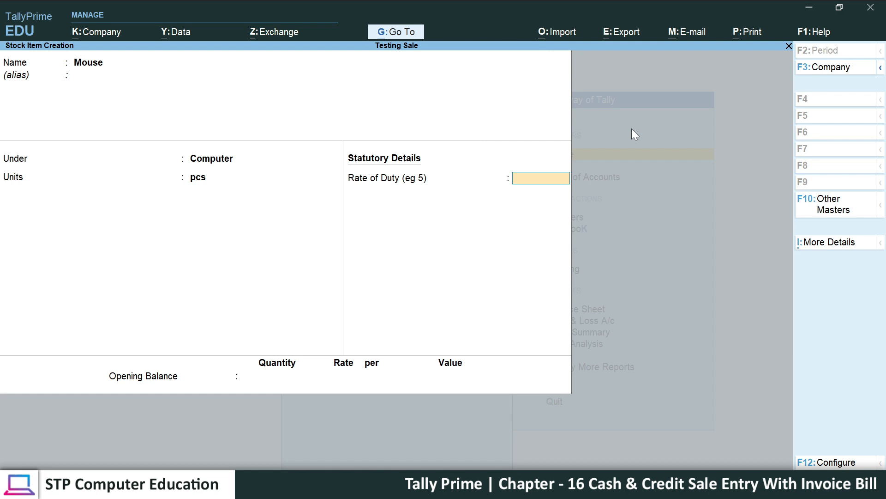
key("Return")
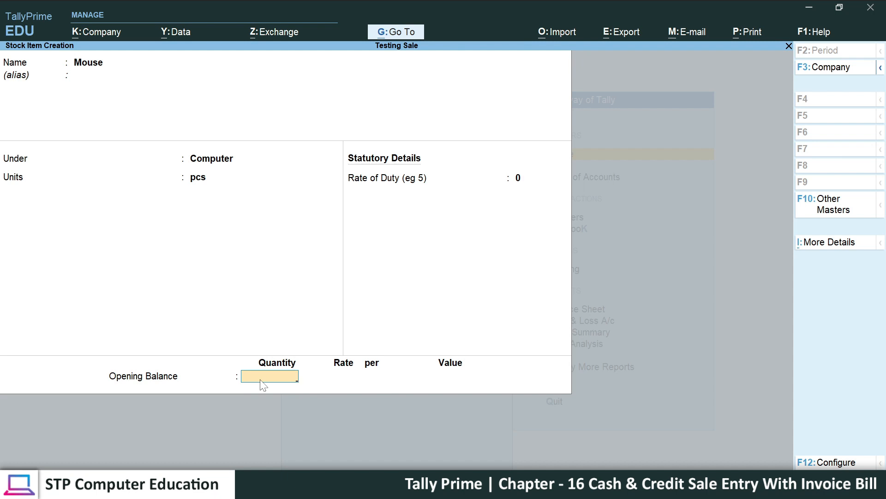
Step: Consult the Word exercise for the number of mice sold to Muskan Computers, mark that quantity, and return to TallyPrime
key("alt+Tab")
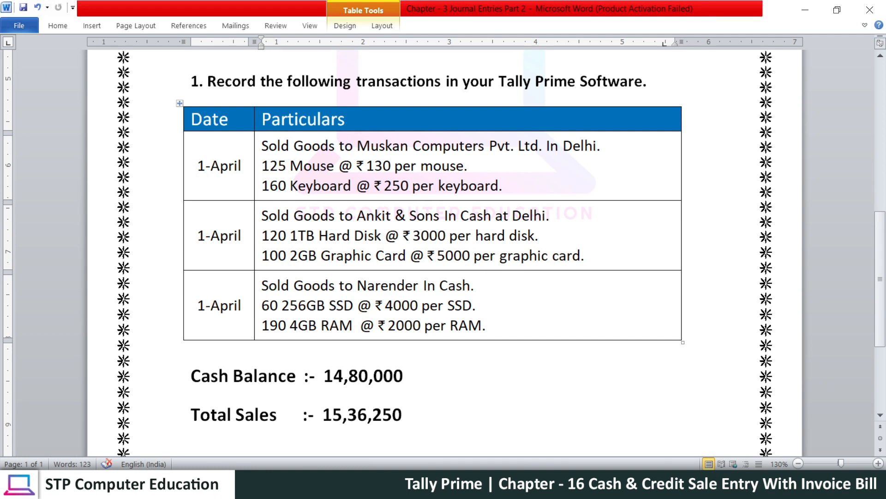
key("alt+Tab")
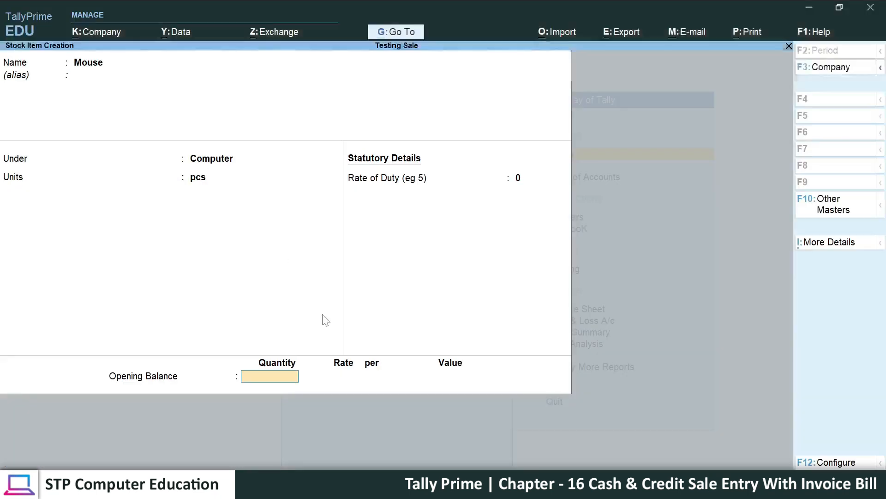
key("alt+Tab")
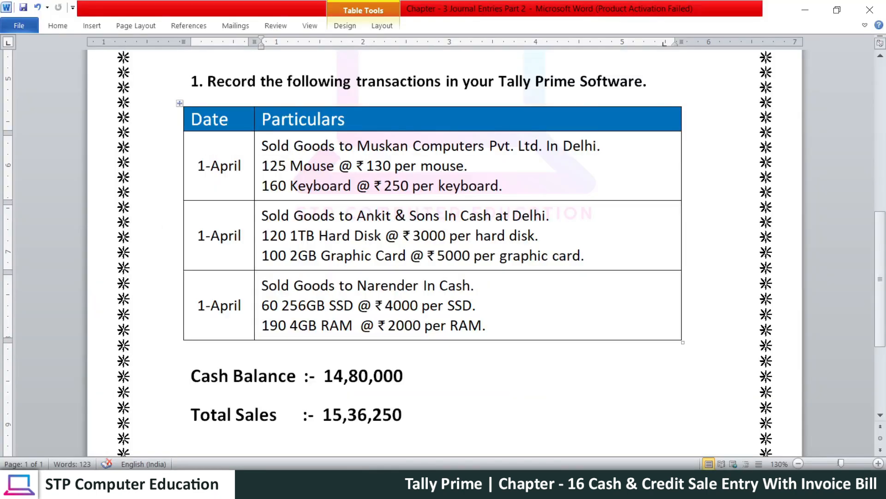
left_click_drag(262, 165, 286, 165)
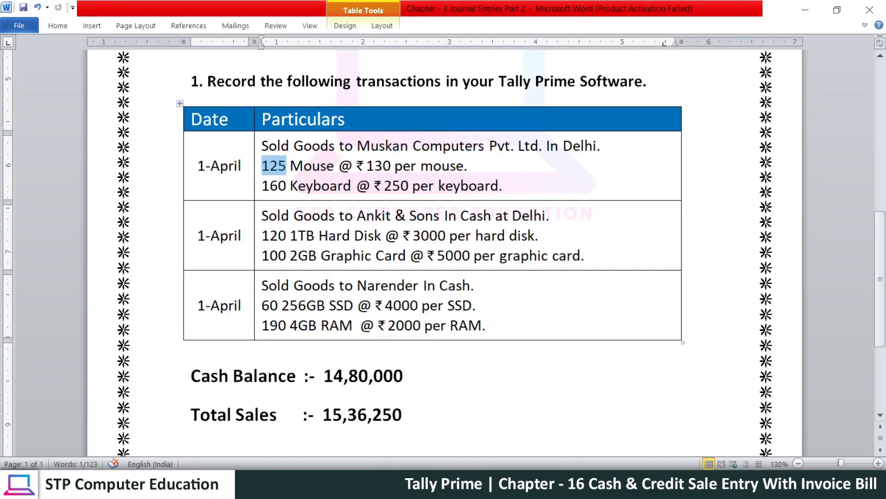
key("alt+Tab")
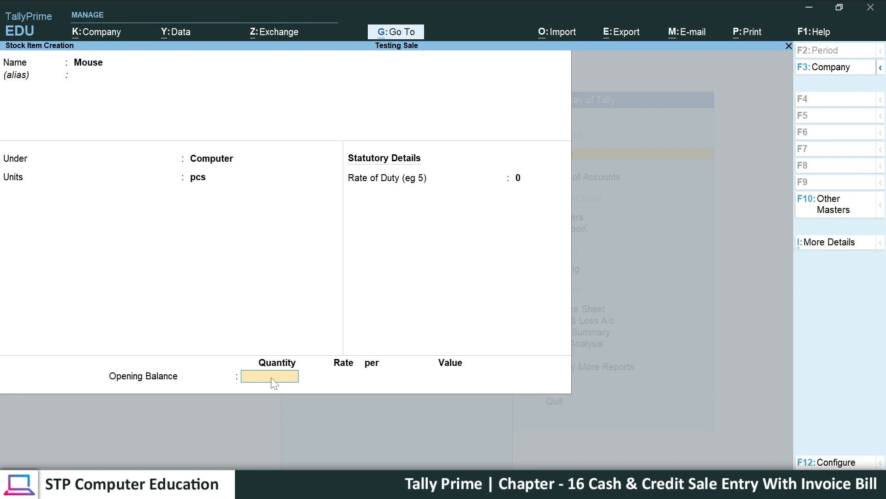
Step: Set the Mouse item's opening quantity to 150 pcs, leave the rate and value blank, and save the item
type("150")
key("Return")
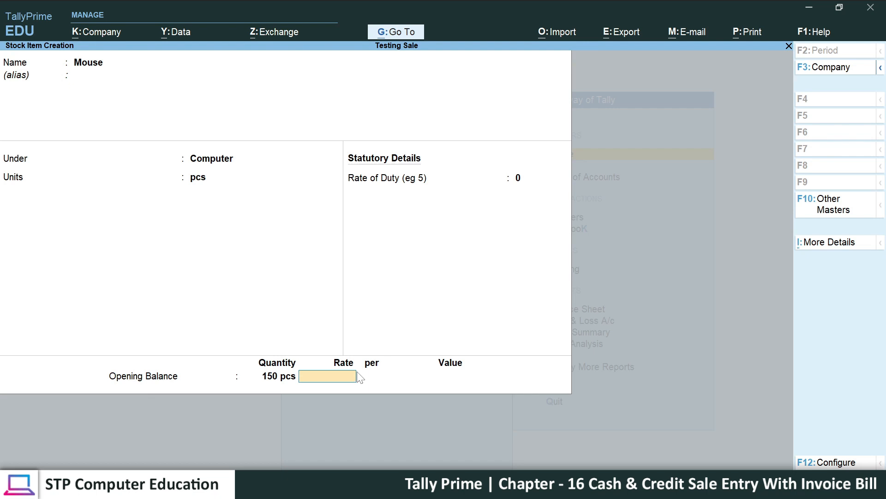
key("Return")
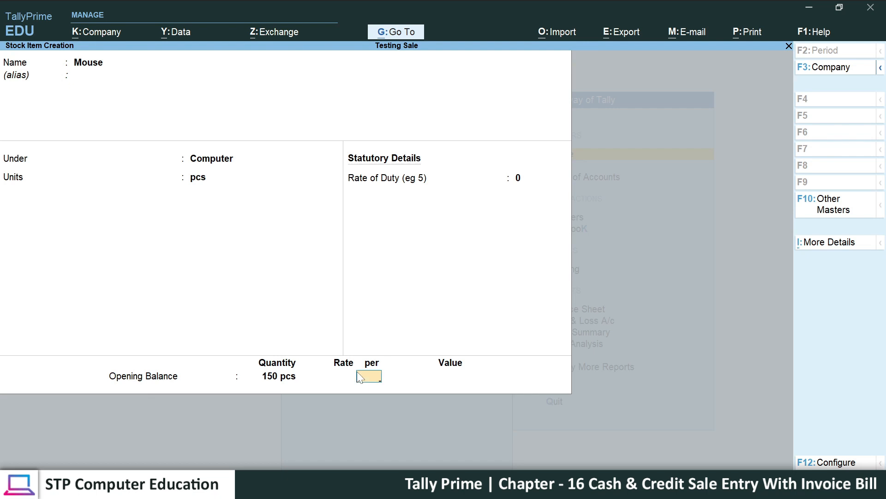
key("Return")
key("Return")
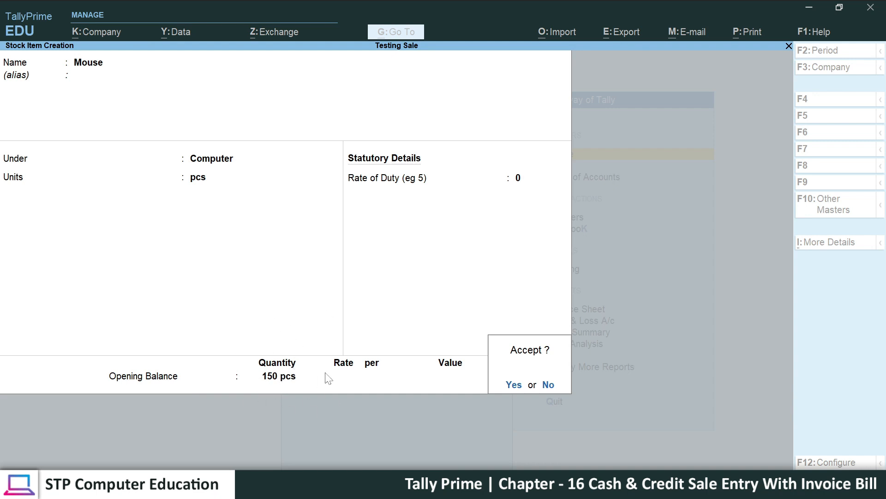
key("Return")
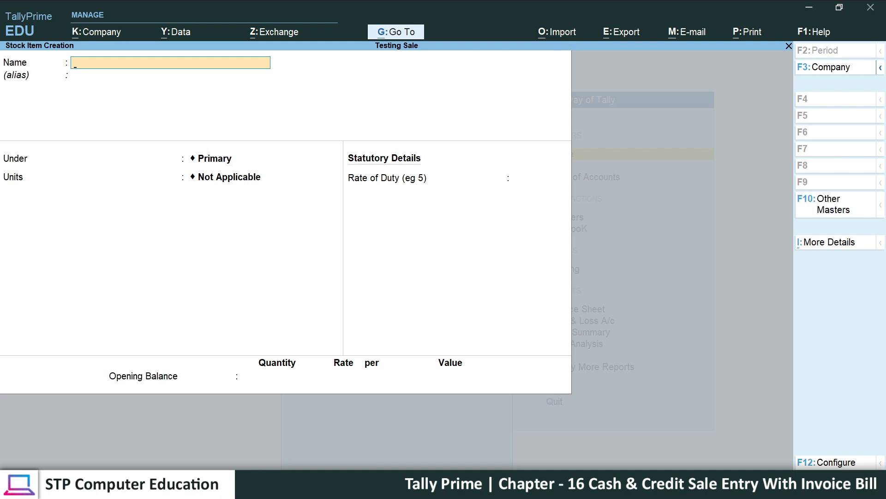
Step: Leave stock item creation and show the Stock Summary report item-wise
key("alt+Tab")
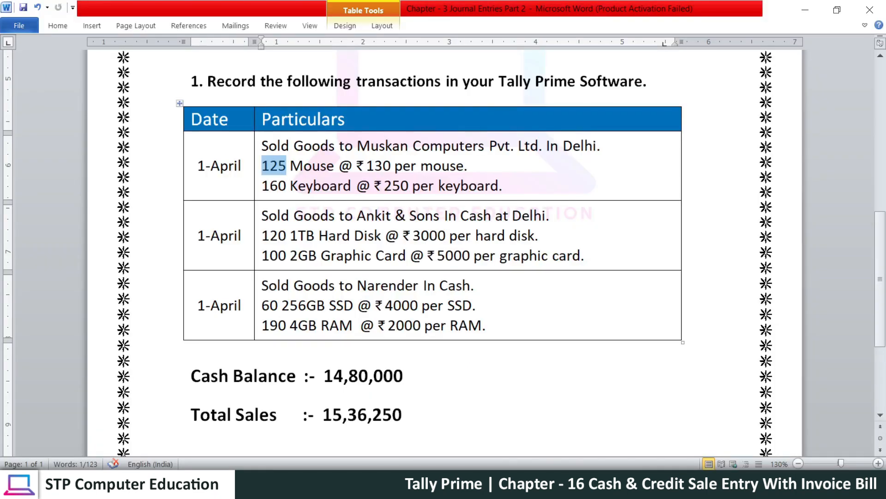
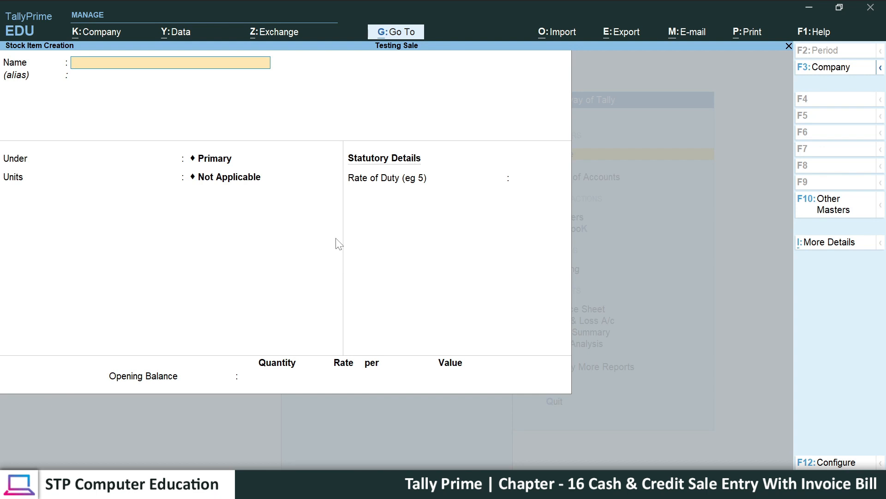
key("Escape")
key("Escape")
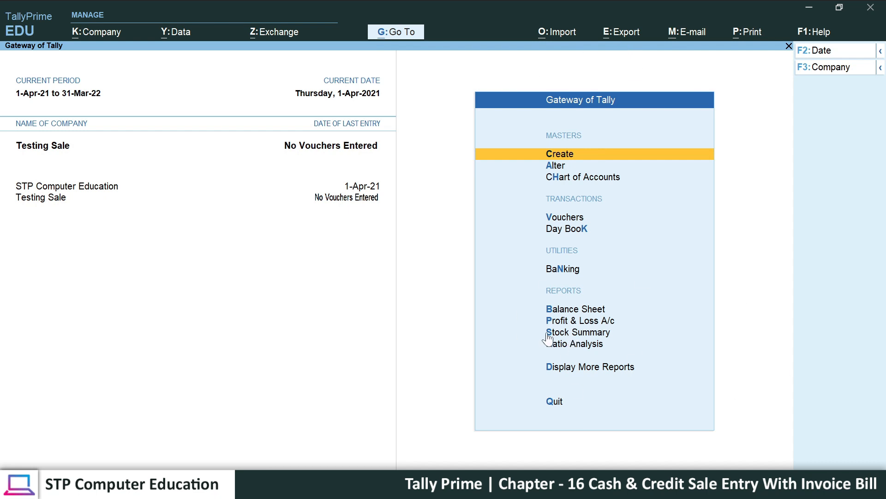
left_click(598, 336)
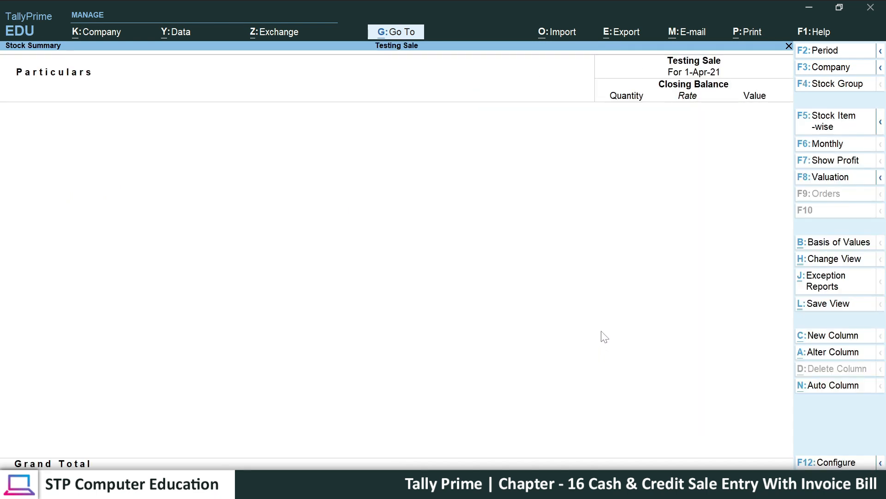
key("Escape")
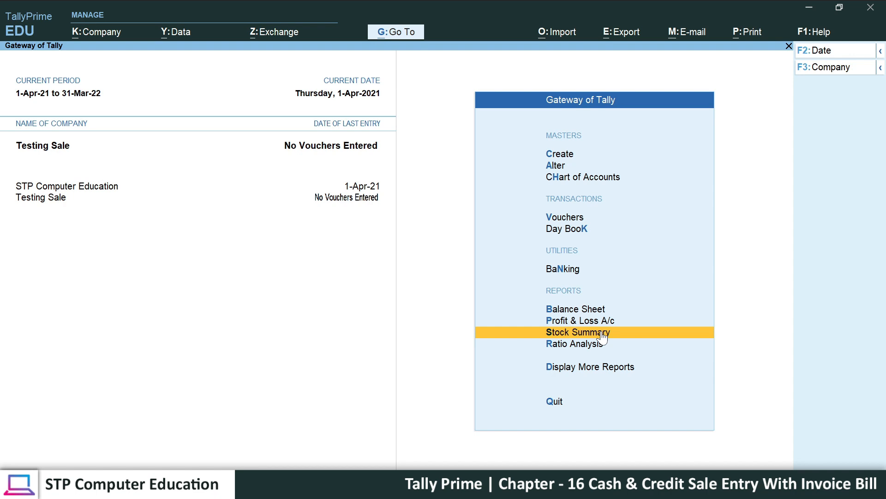
left_click(603, 337)
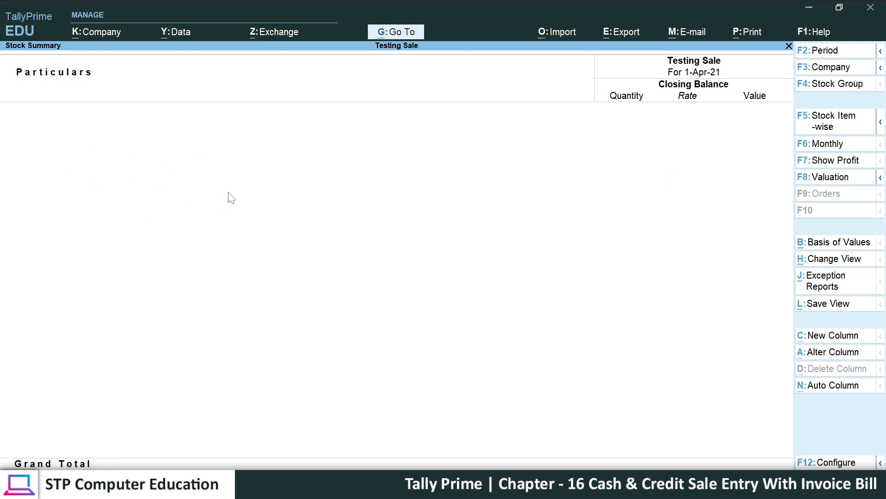
key("F5")
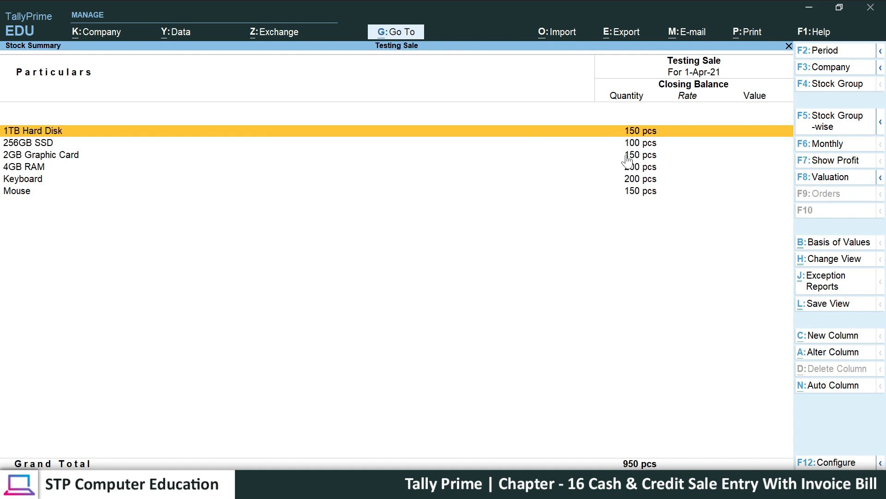
Step: Examine the closing quantity of each item in the Stock Summary, and return to the Gateway of Tally
key("Down")
key("Down")
key("Down")
key("Down")
key("Down")
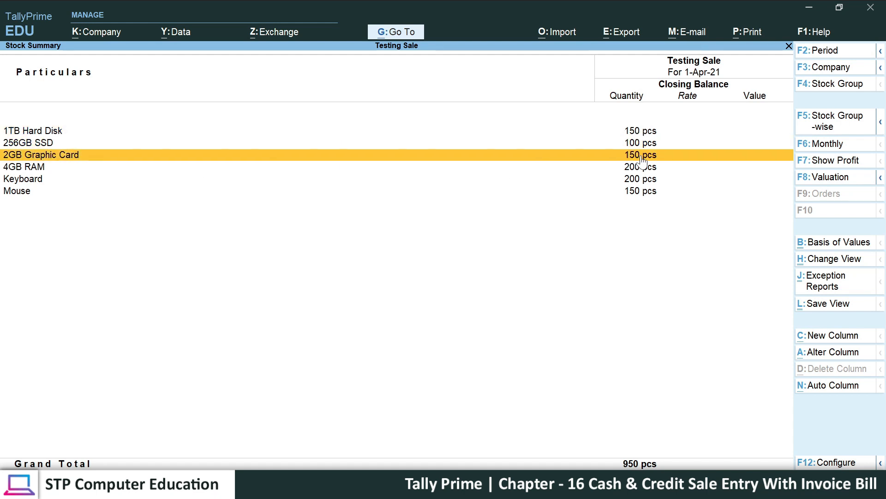
key("Up")
key("Up")
key("Up")
key("Up")
key("Up")
key("Down")
key("Down")
key("Down")
key("Down")
key("Down")
key("Up")
key("Up")
key("Up")
key("Up")
key("Up")
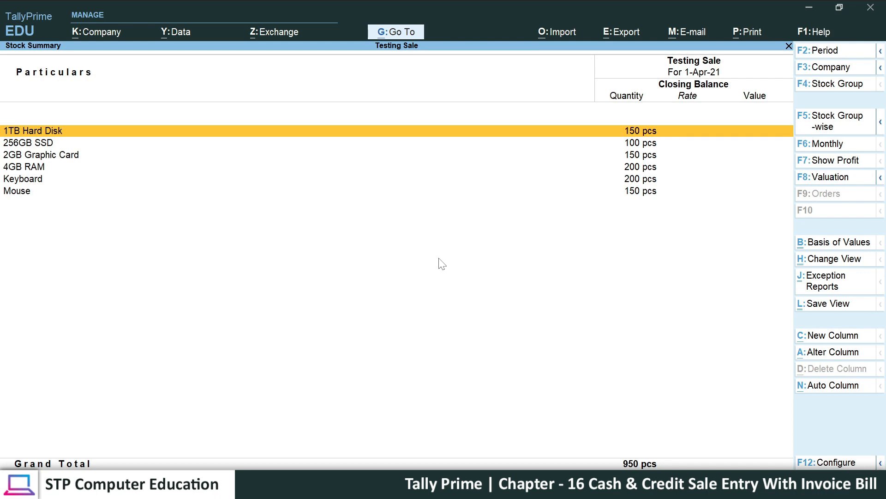
key("Escape")
key("Escape")
key("Escape")
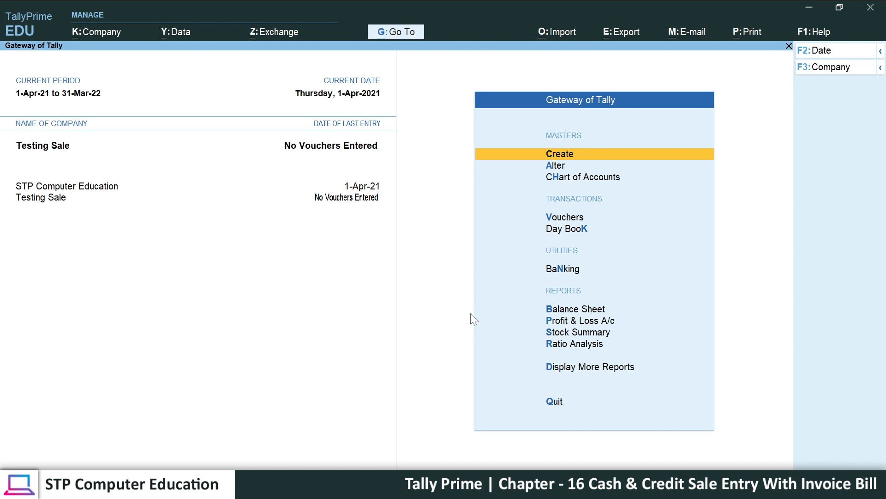
Step: Open voucher entry and switch to a Sales voucher, briefly viewing the Receipt voucher as well
key("Down")
key("Down")
key("Down")
key("Down")
key("Up")
key("Return")
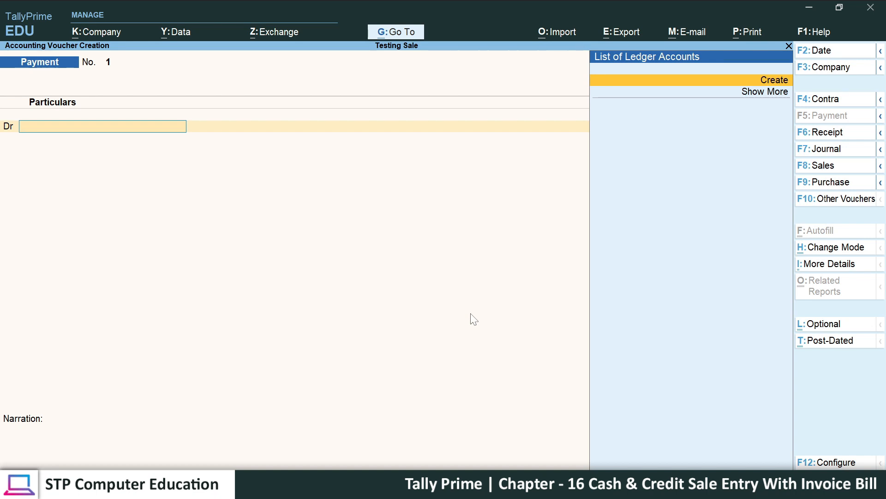
key("F8")
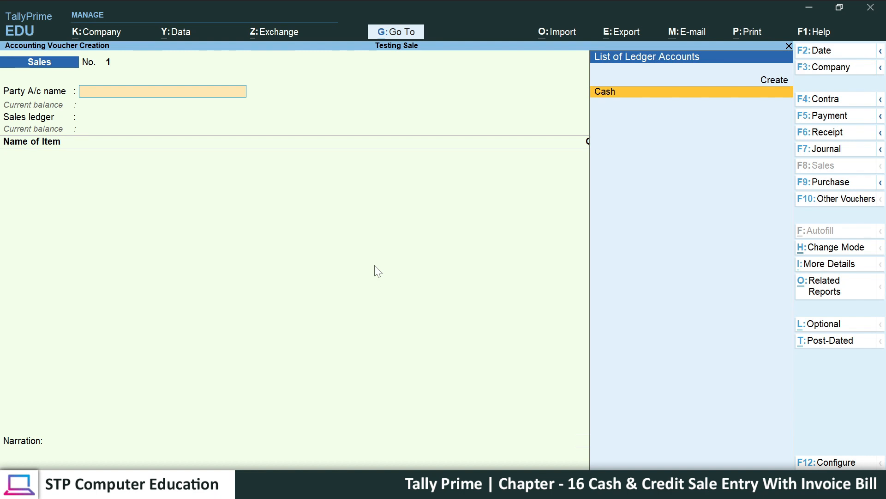
key("F6")
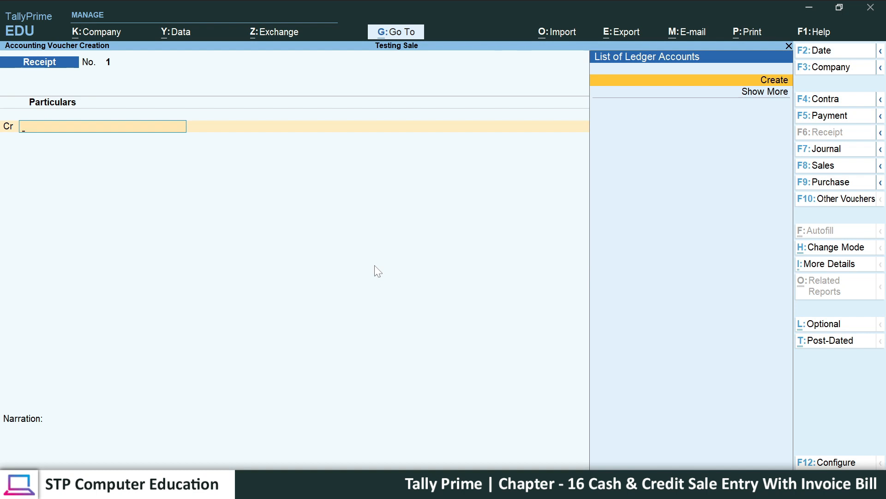
key("F8")
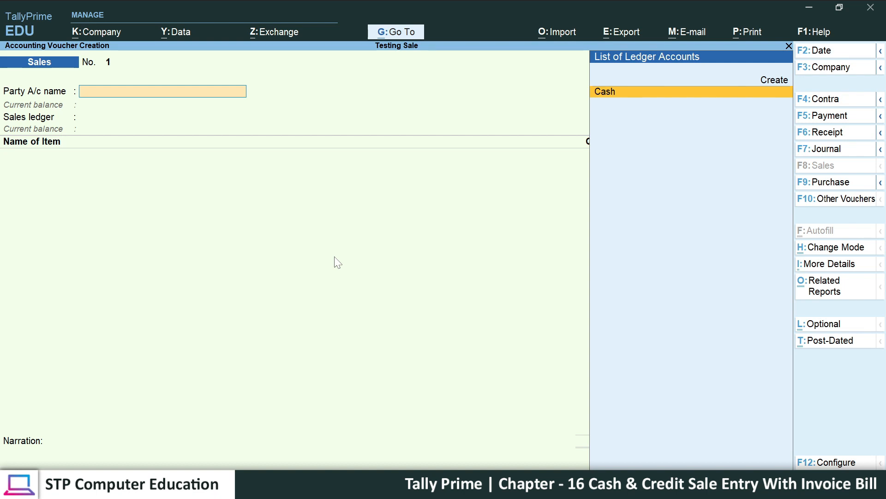
Step: Switch to the Word exercise and review the first transaction, the goods sold to Muskan Computers Pvt. Ltd
key("alt+Tab")
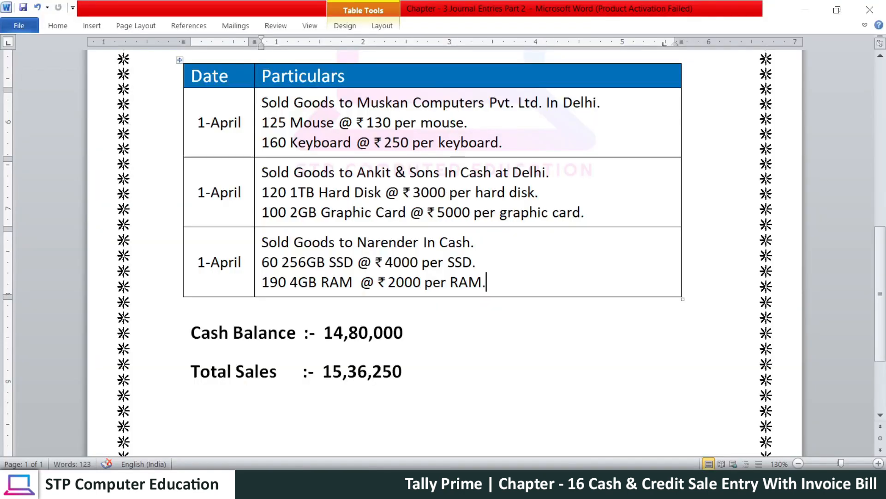
left_click_drag(261, 104, 502, 143)
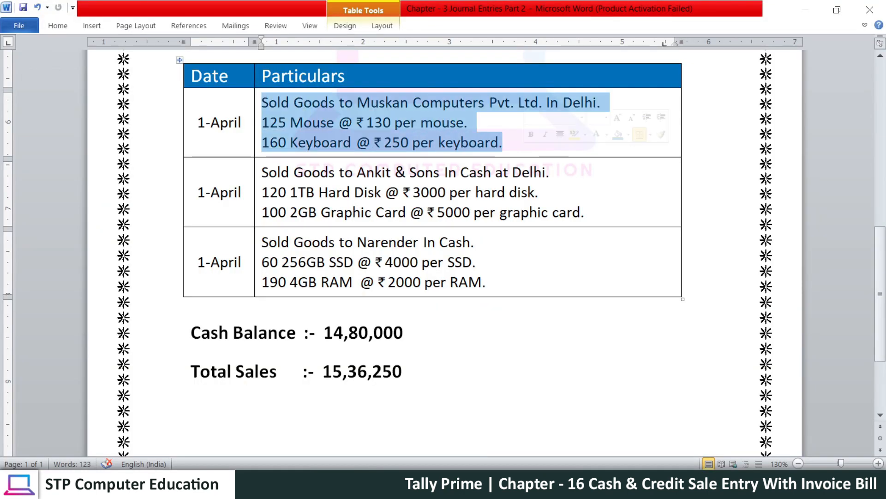
scroll(338, 153, "up", 1)
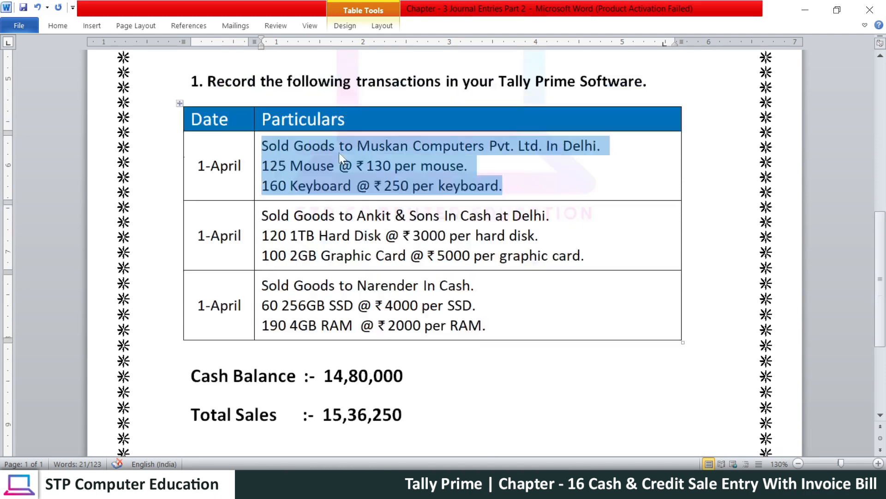
left_click(294, 147)
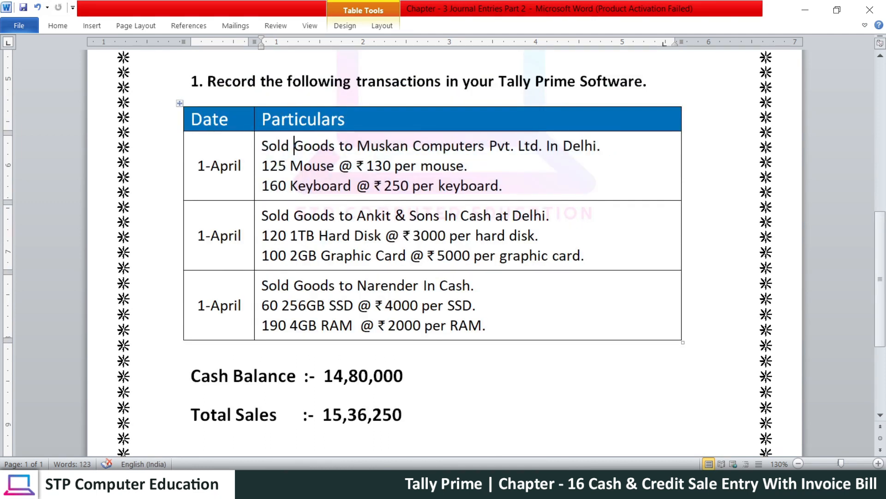
left_click_drag(294, 147, 469, 136)
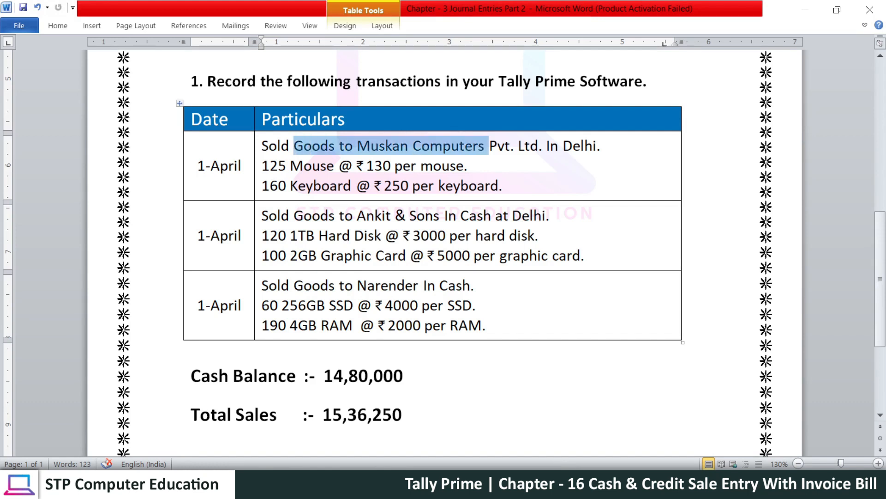
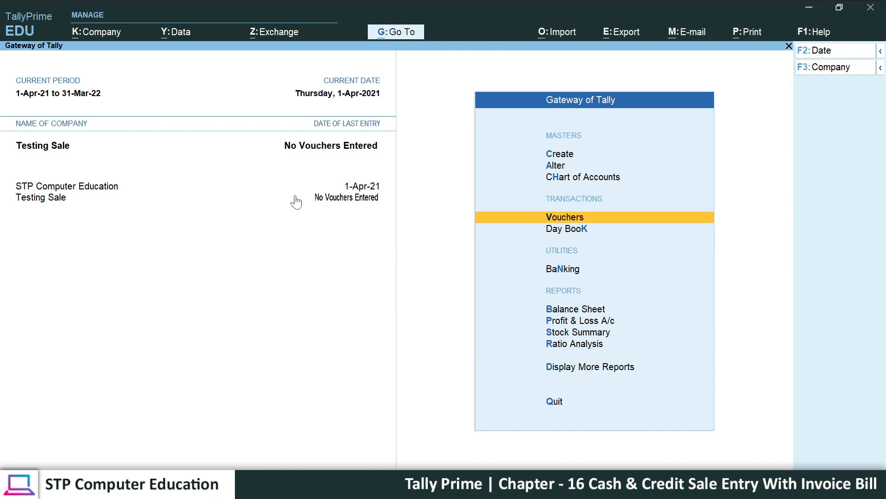
Step: Reopen the Sales voucher in TallyPrime and set its voucher mode to Item Invoice
key("Return")
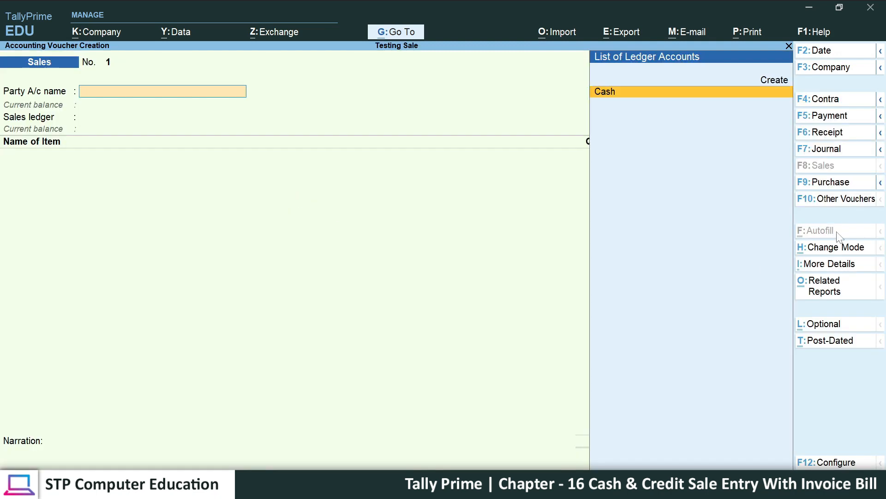
left_click(829, 254)
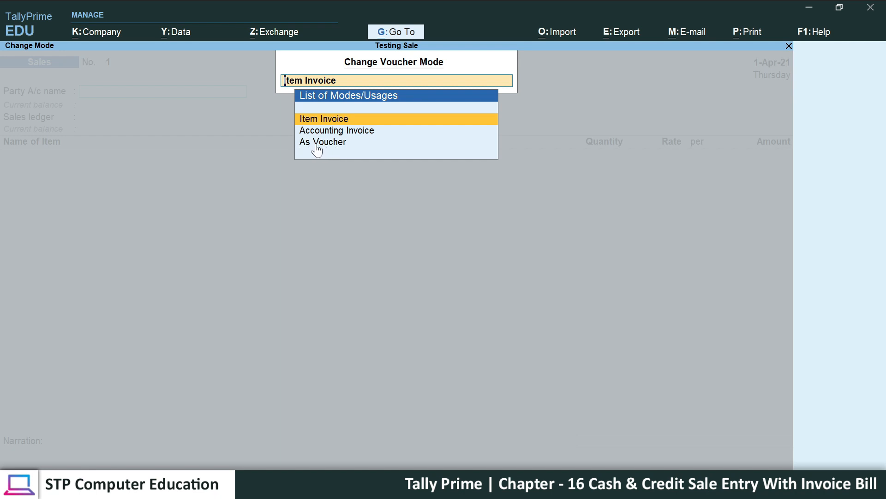
left_click(356, 119)
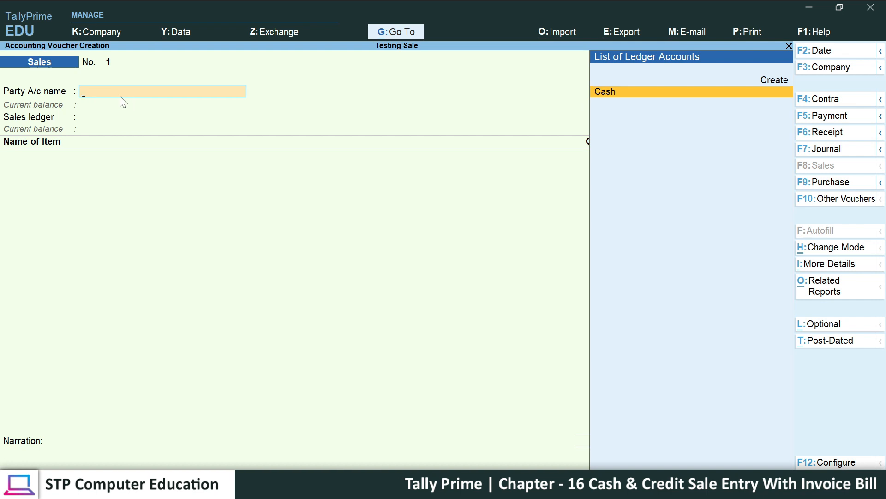
Step: Create a new party ledger from the Sales voucher and name it Muskan Computers Pvt. Ltd
key("ctrl")
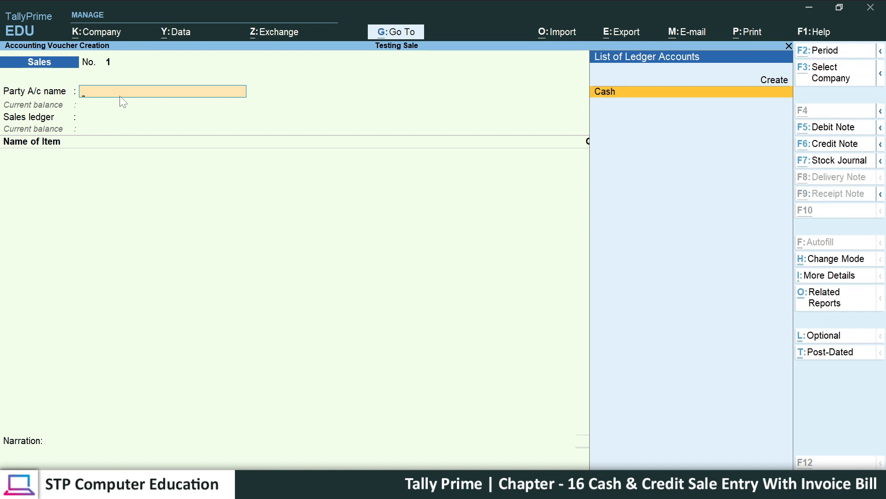
key("alt+c")
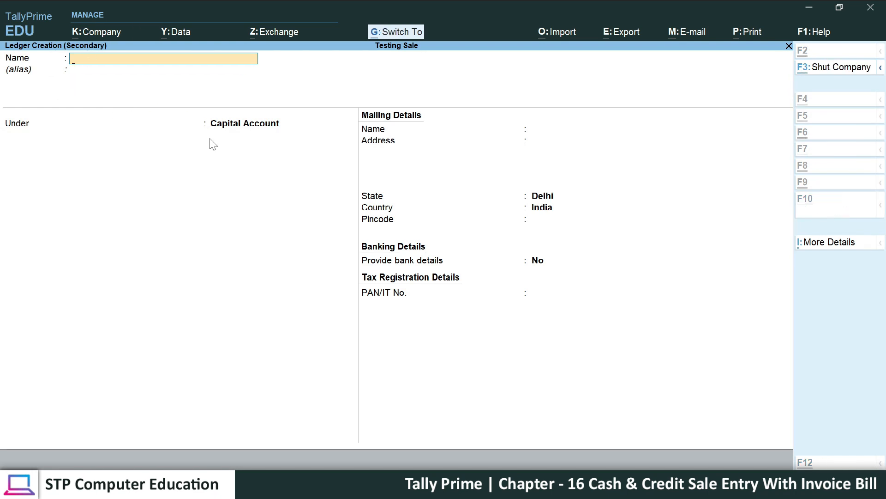
key("ctrl+alt+v")
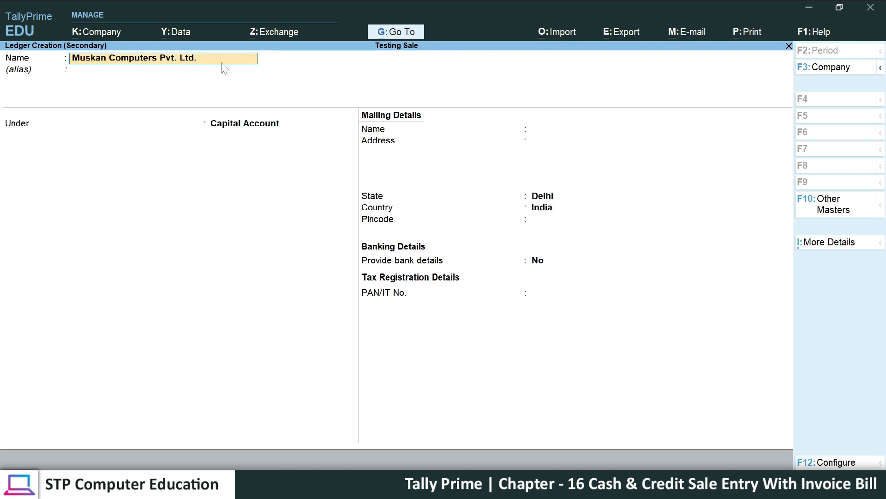
key("Return")
key("Return")
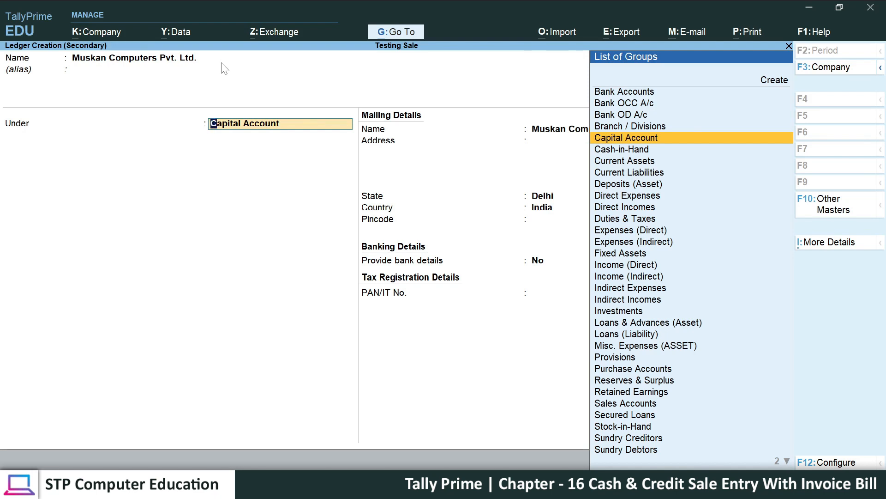
Step: Place the Muskan Computers Pvt. Ltd. ledger under the Sundry Debtors group
key("Down")
key("Down")
key("Down")
key("Down")
key("Down")
key("Down")
key("Down")
key("Down")
key("Down")
key("Down")
key("Down")
key("Down")
key("Down")
key("Down")
key("Down")
key("Down")
key("Down")
key("Down")
key("Down")
key("Down")
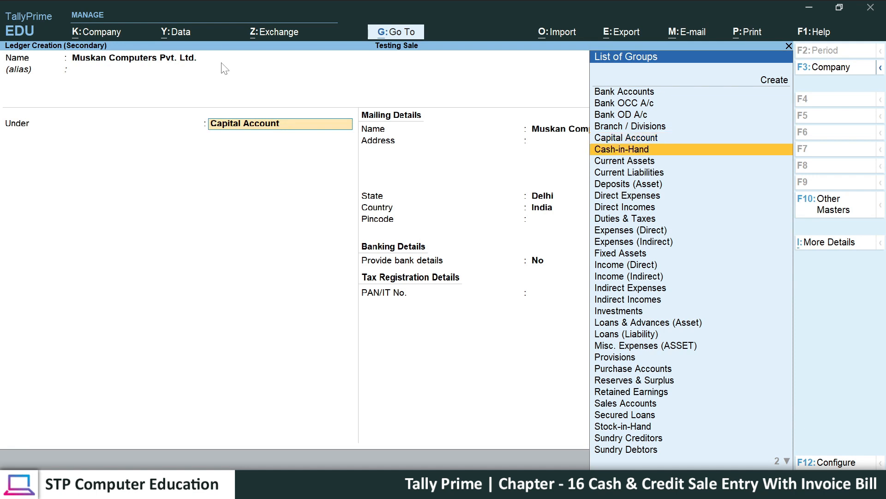
key("Down")
key("Down")
key("Down")
key("Up")
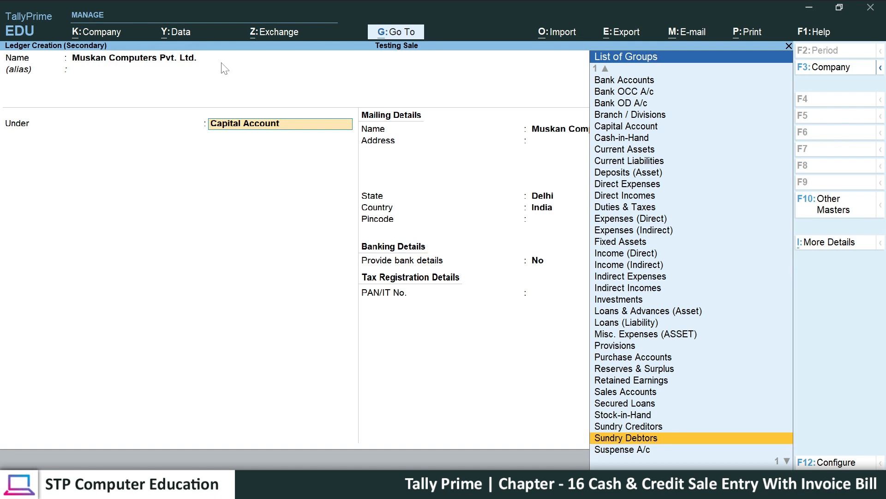
key("Return")
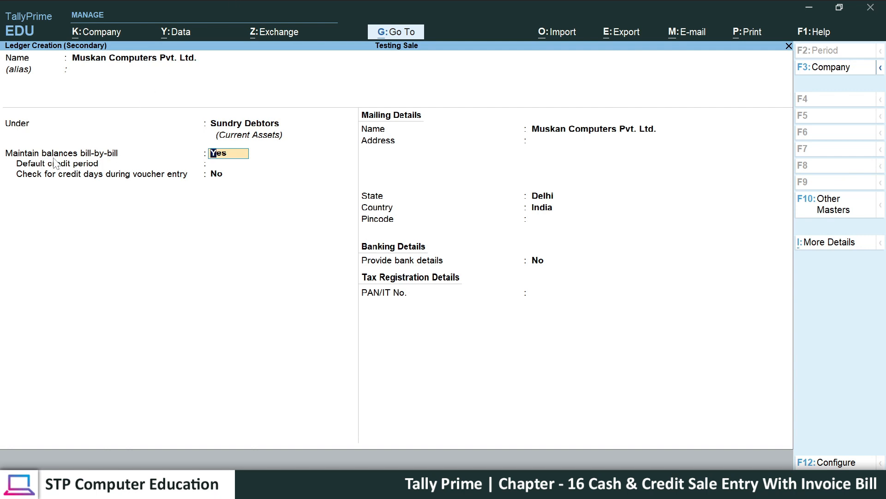
Step: Set bill-by-bill balances to No, keep the remaining ledger details as they are, and save the party ledger
type("n")
key("Return")
key("Return")
key("Return")
key("Return")
key("Return")
key("Return")
key("Return")
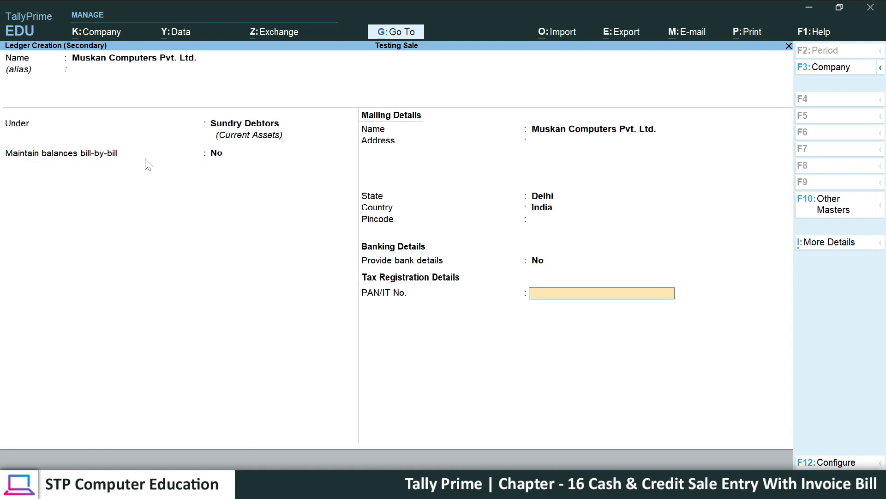
key("Return")
key("Return")
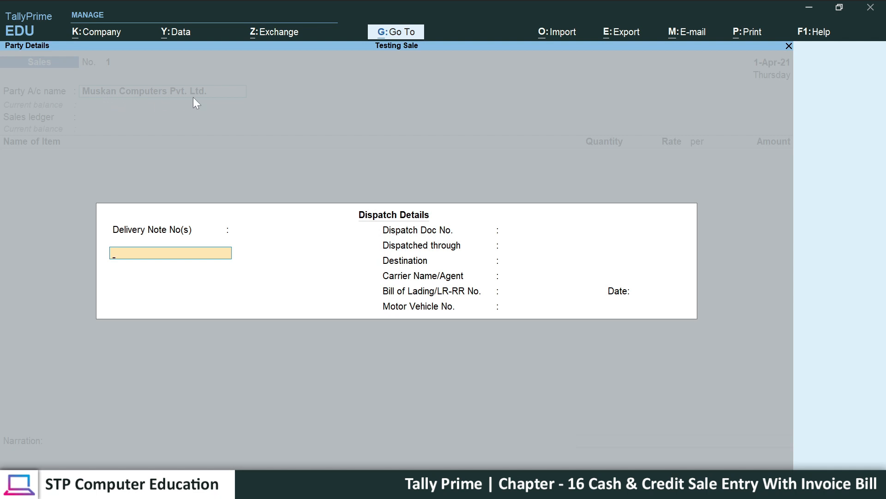
Step: Leave all the dispatch details of the sales voucher blank and continue to the party details
key("Return")
key("Return")
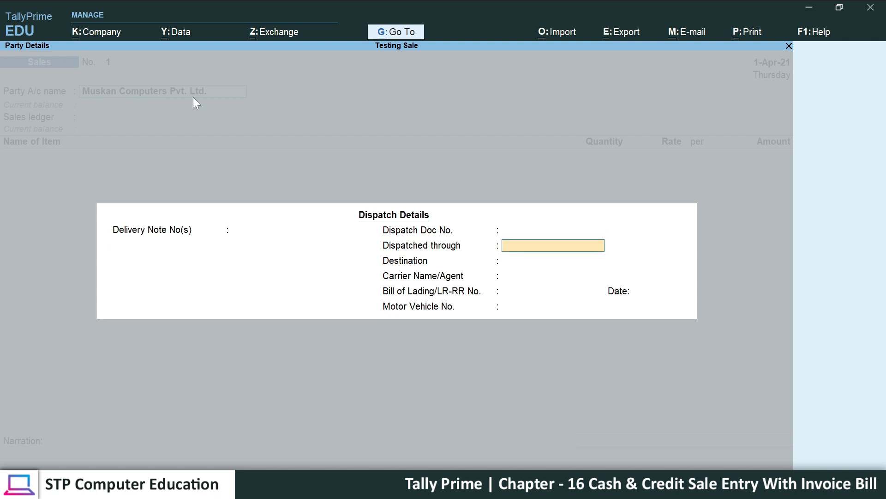
key("Return")
key("Return")
key("Return")
key("Return")
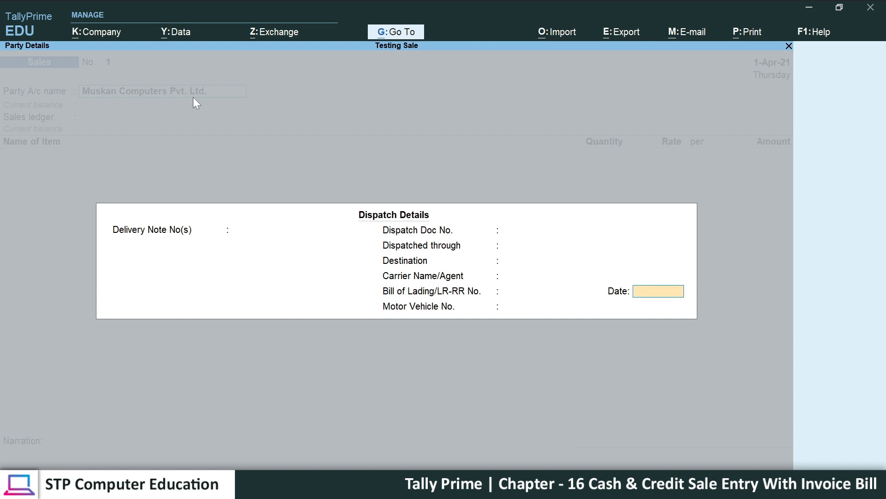
key("Return")
key("Return")
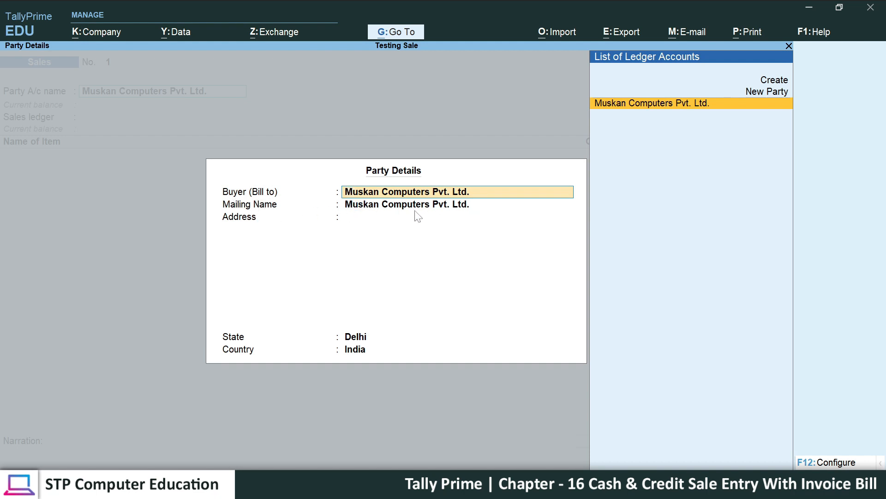
Step: Enter Delhi as the buyer's address in the party details and accept Delhi as the state
key("Return")
key("Return")
type("Delhi")
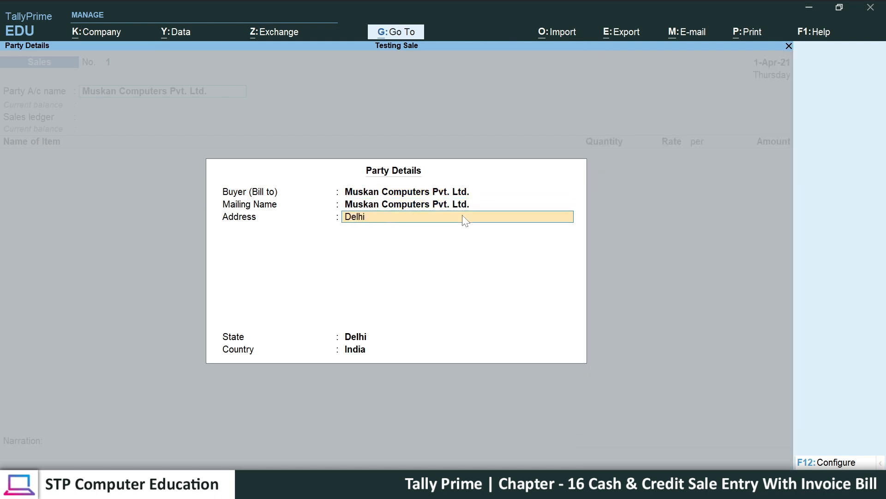
key("Return")
key("Return")
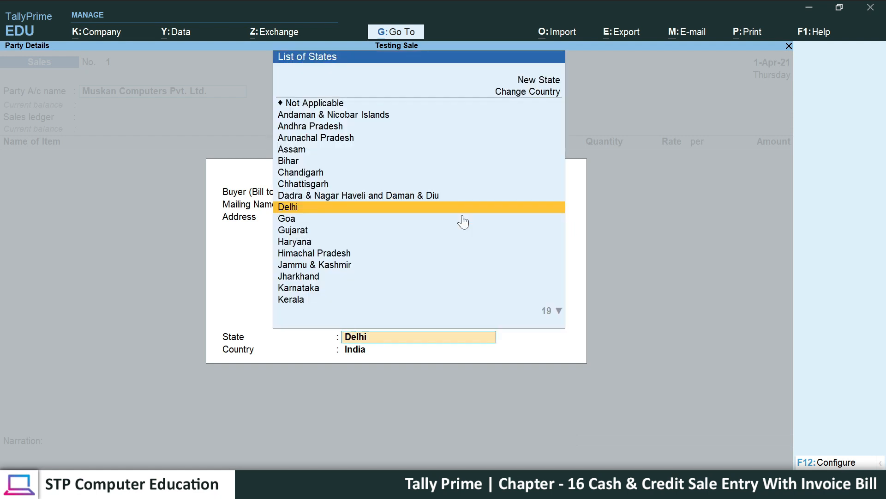
key("Return")
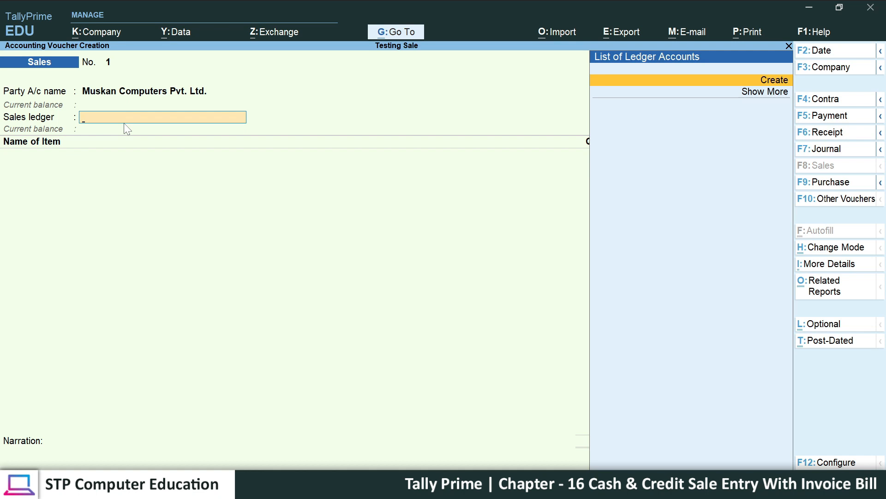
Step: Create a Sales ledger under Sales Accounts with ledger type Not Applicable for the voucher's sales ledger
key("ctrl")
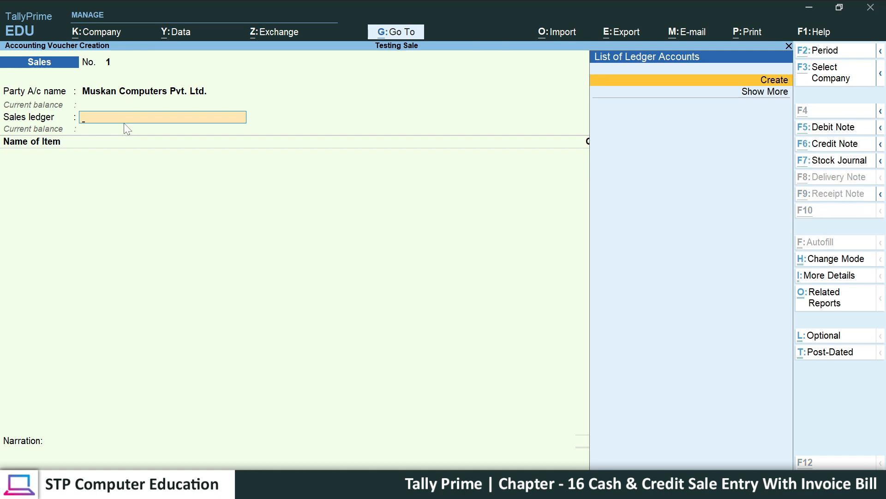
key("alt+c")
type("Sales")
key("Return")
type("Sa")
key("Return")
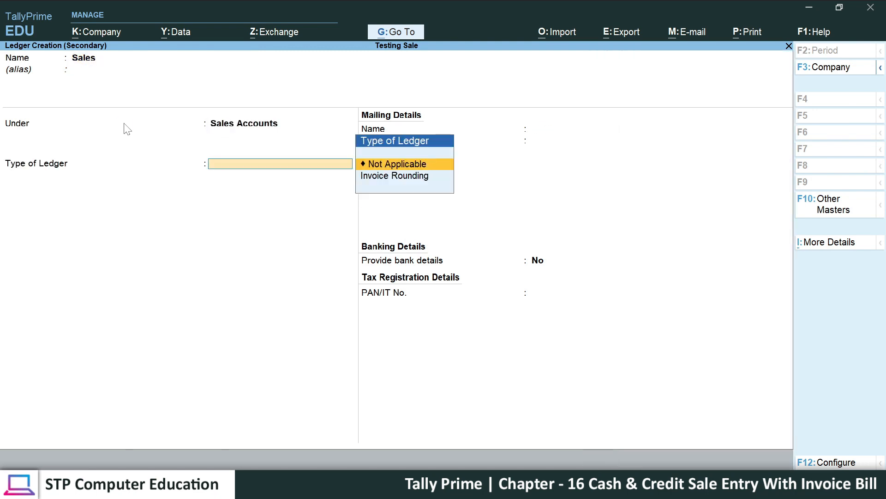
key("Return")
key("Return")
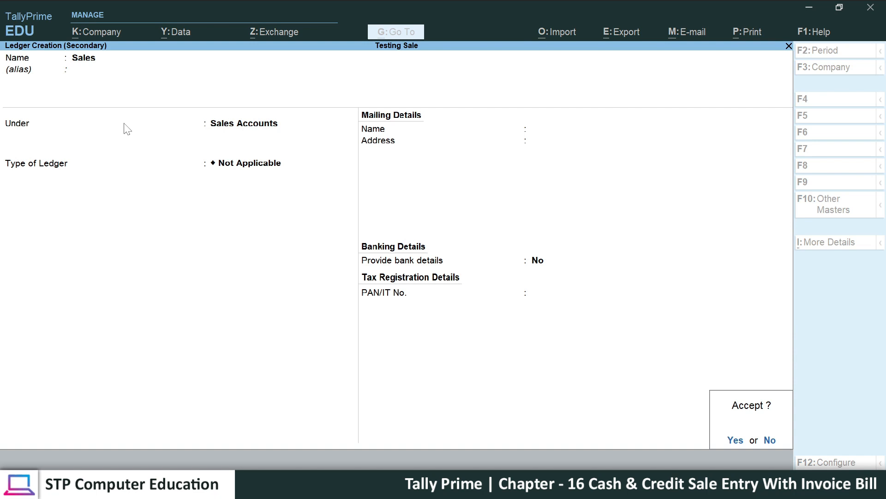
key("Return")
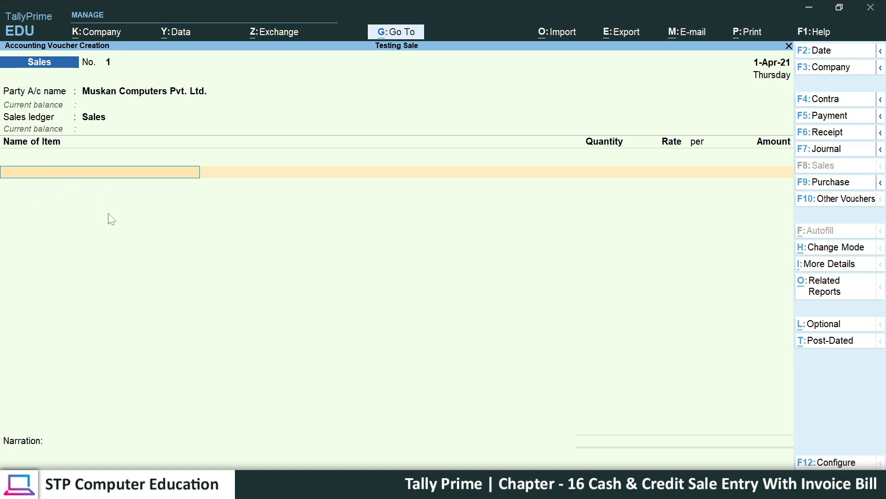
Step: Choose Mouse as the first stock item of the sales invoice
key("space")
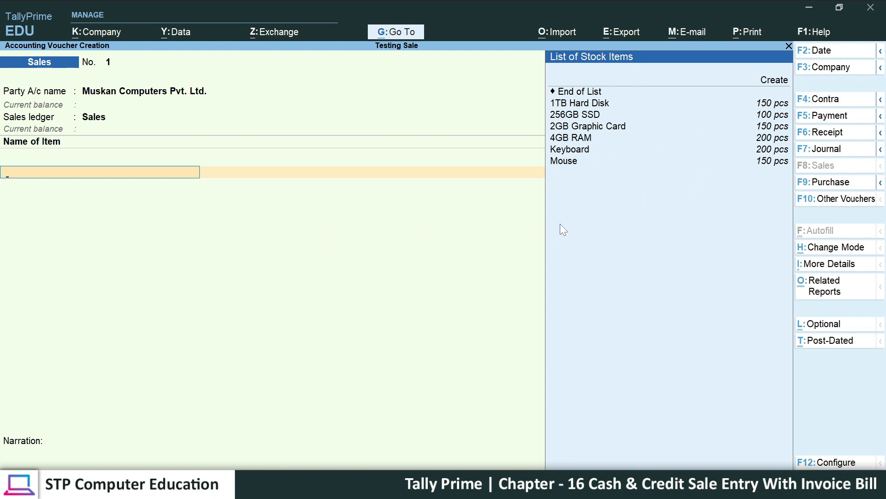
key("Down")
key("Down")
key("Down")
key("Down")
key("Down")
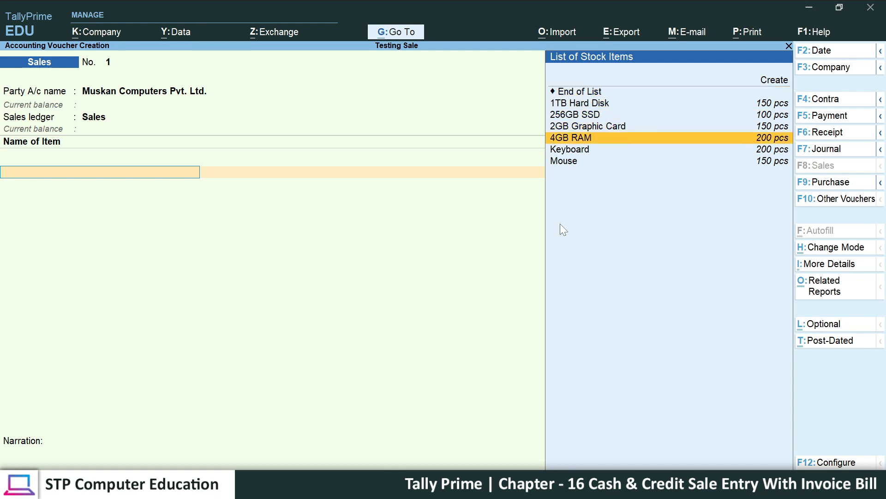
key("Down")
key("Down")
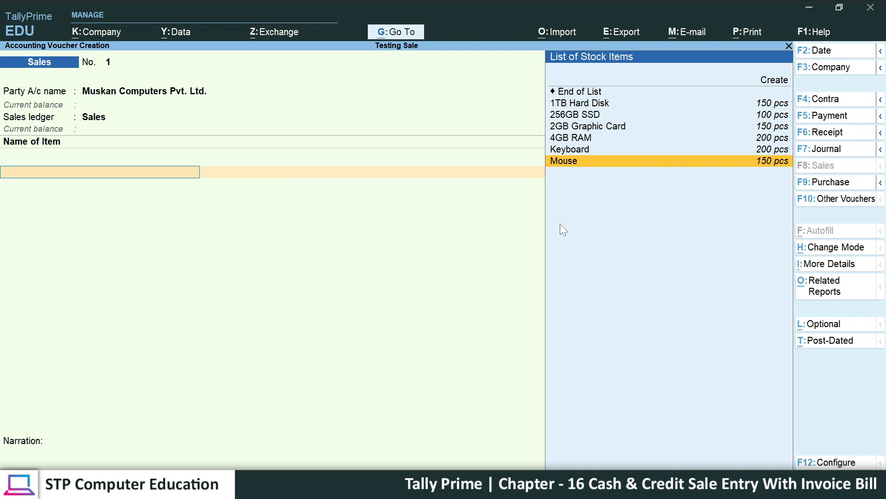
key("Return")
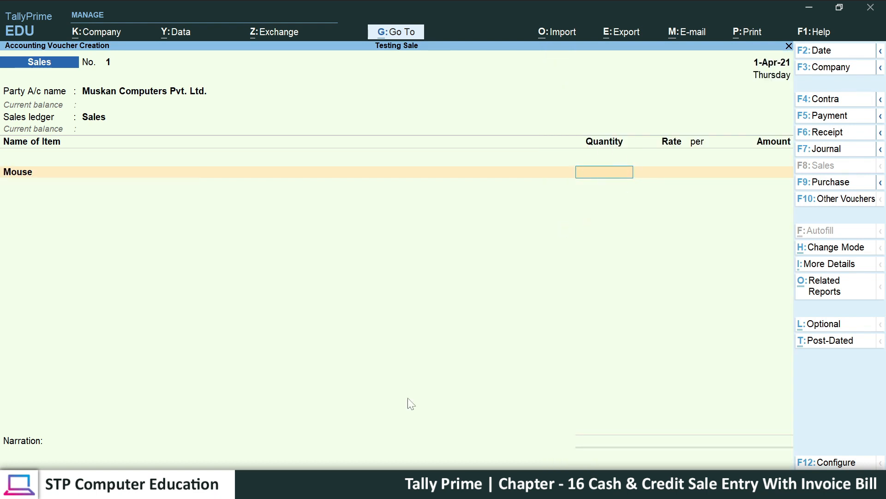
Step: Check the mouse quantity in the Word exercise and enter 125 pcs for the Mouse line in TallyPrime
key("alt+Tab")
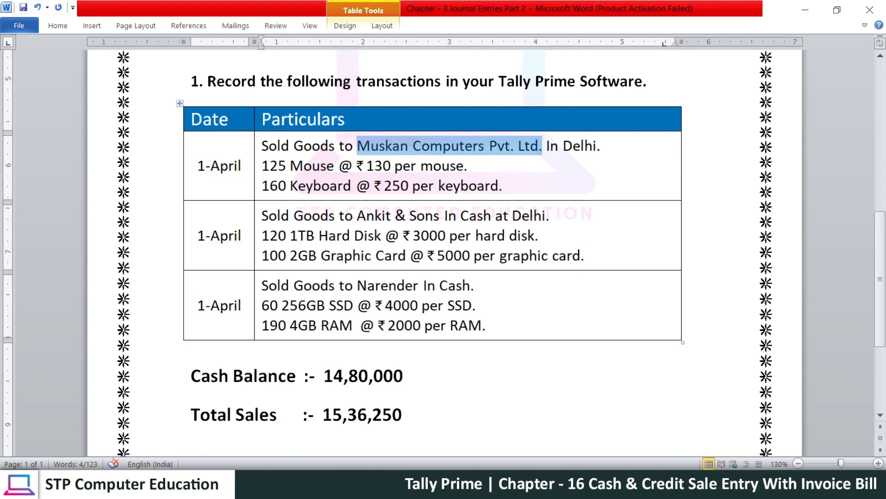
left_click_drag(262, 166, 287, 165)
left_click(278, 165)
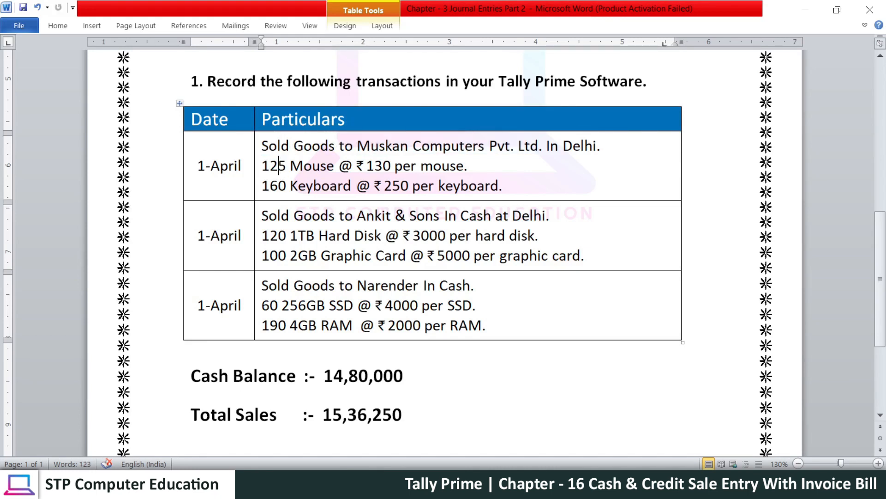
key("alt+Tab")
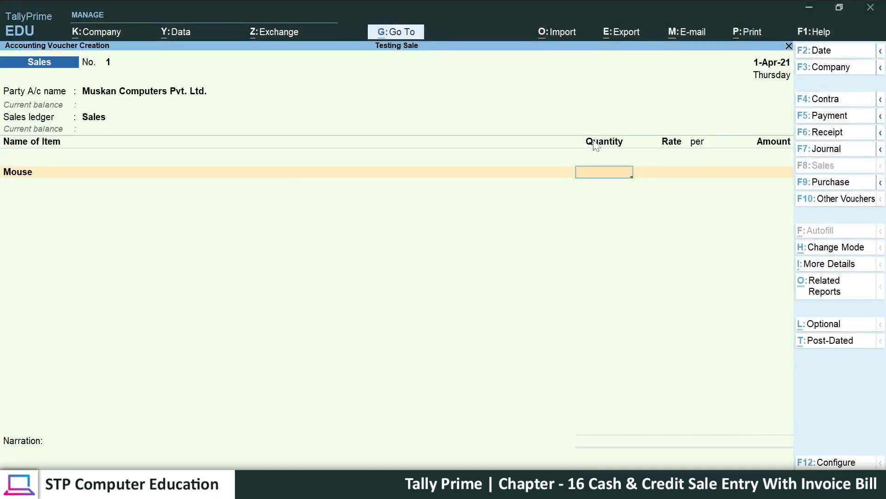
type("125")
key("Return")
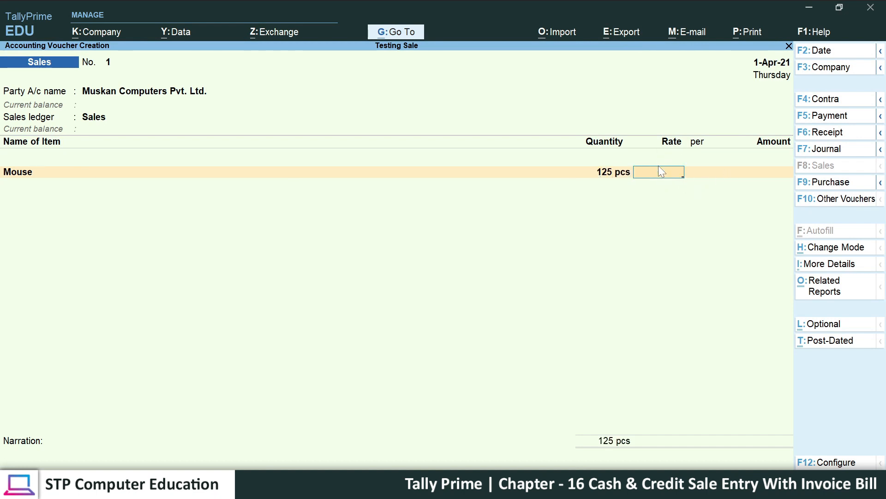
Step: Check the mouse price in the Word exercise, set the Mouse rate to 130 per pcs in TallyPrime, and complete the line
key("alt")
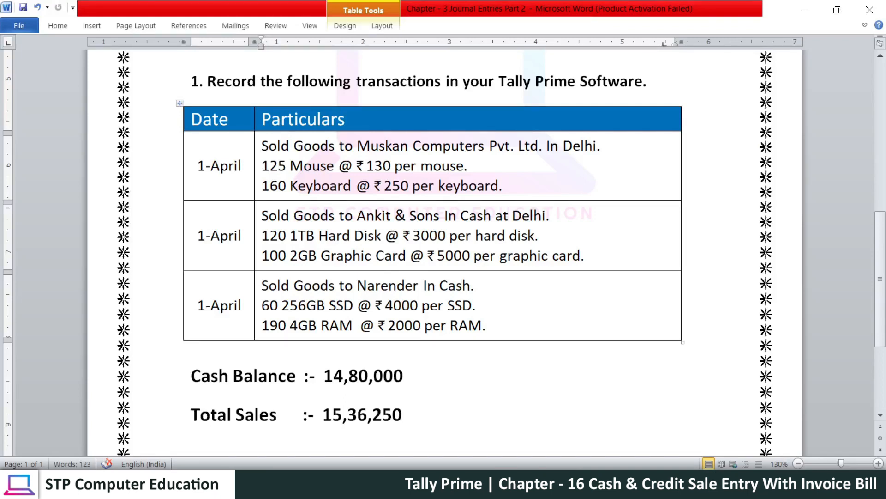
left_click_drag(367, 165, 391, 167)
key("alt+Tab")
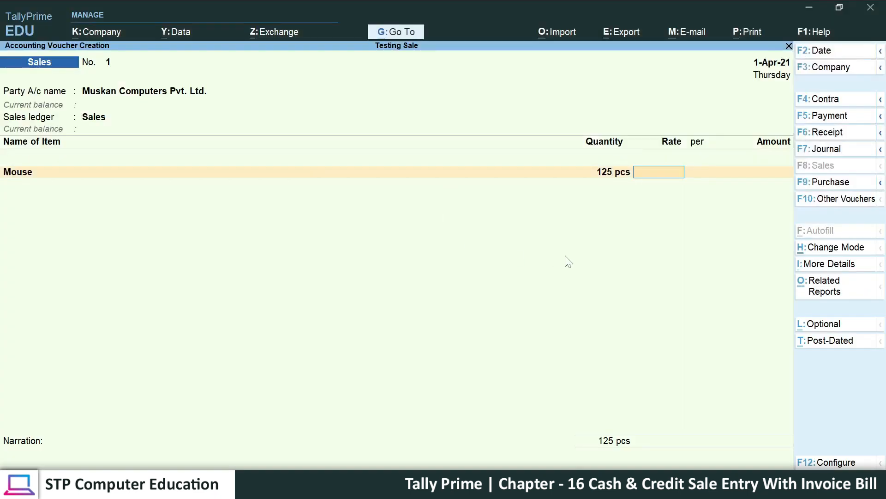
type("130")
key("Return")
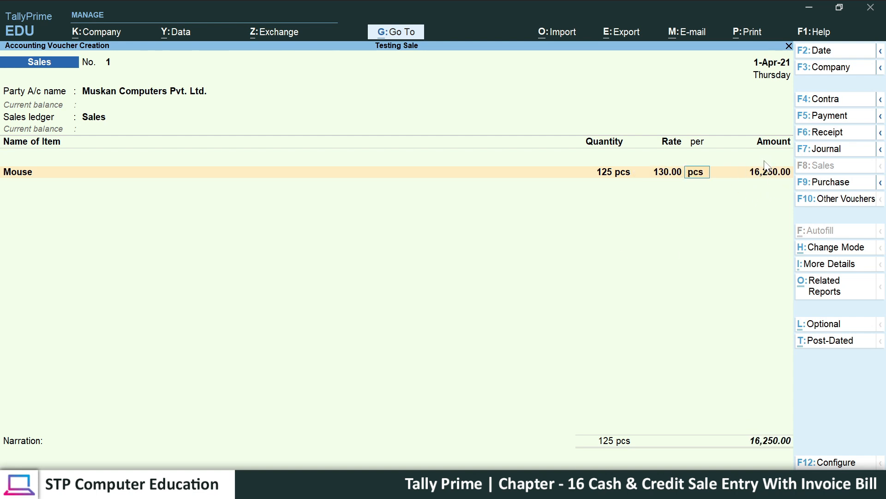
key("Return")
key("Return")
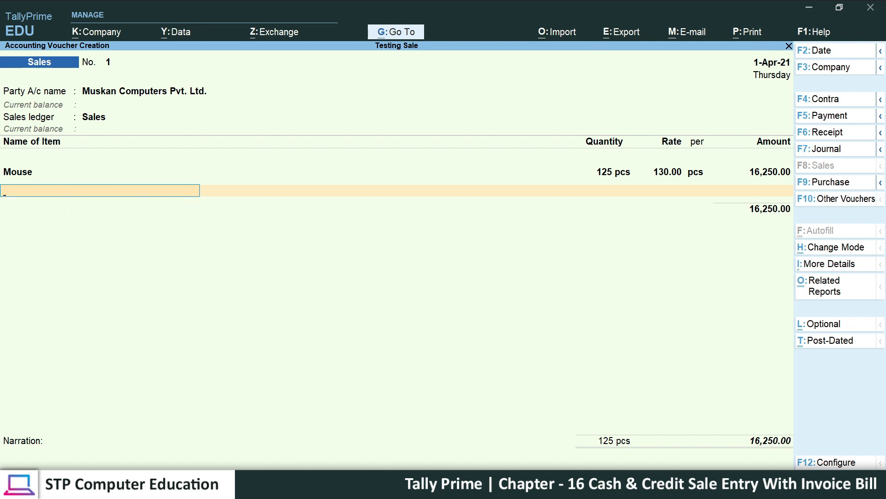
Step: Check the next item of the Muskan Computers sale in the Word exercise and choose Keyboard as the invoice's second stock item in TallyPrime
key("alt+Tab")
left_click_drag(359, 147, 498, 147)
left_click_drag(278, 166, 387, 166)
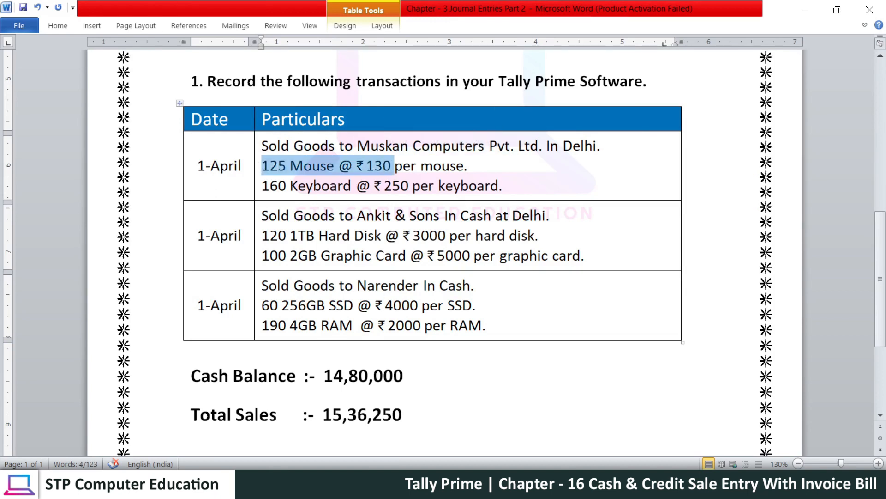
left_click_drag(261, 186, 374, 185)
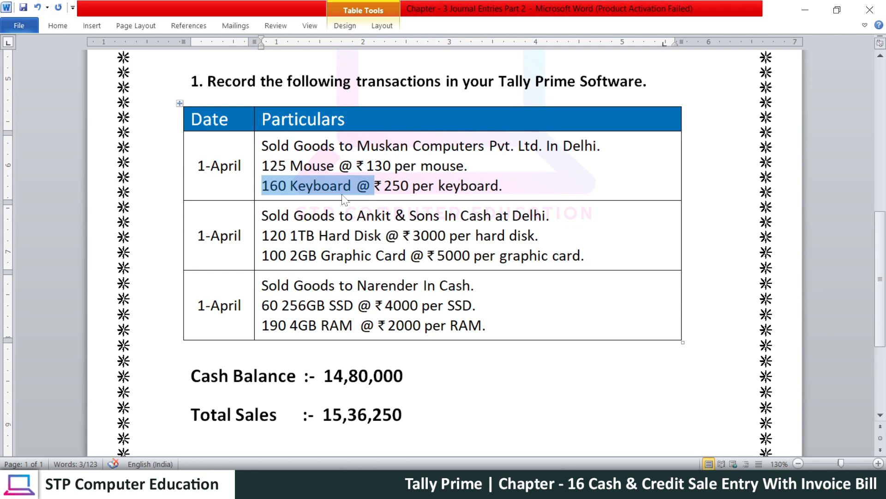
left_click(805, 11)
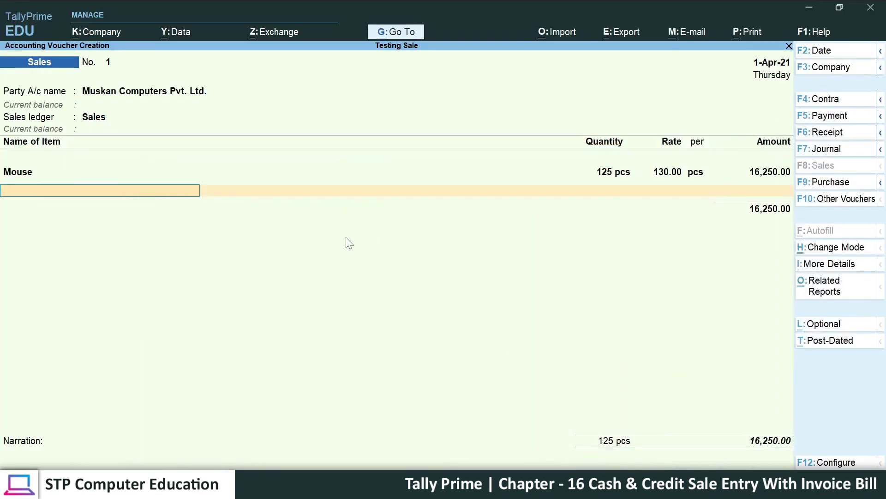
left_click(30, 200)
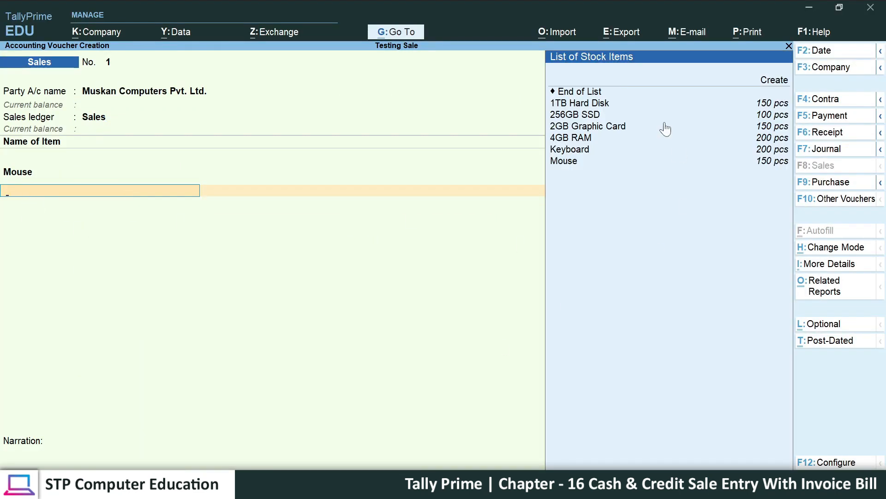
key("Down")
key("Down")
key("Down")
key("Down")
key("Down")
key("Down")
key("Down")
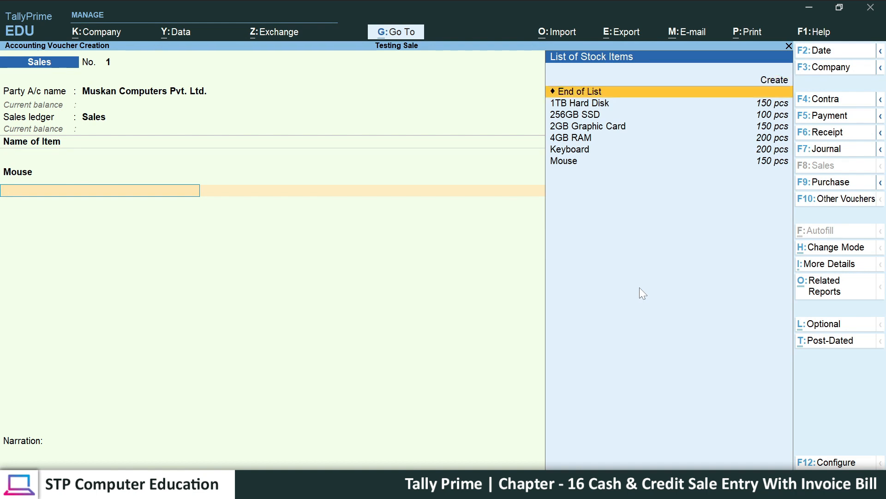
key("Return")
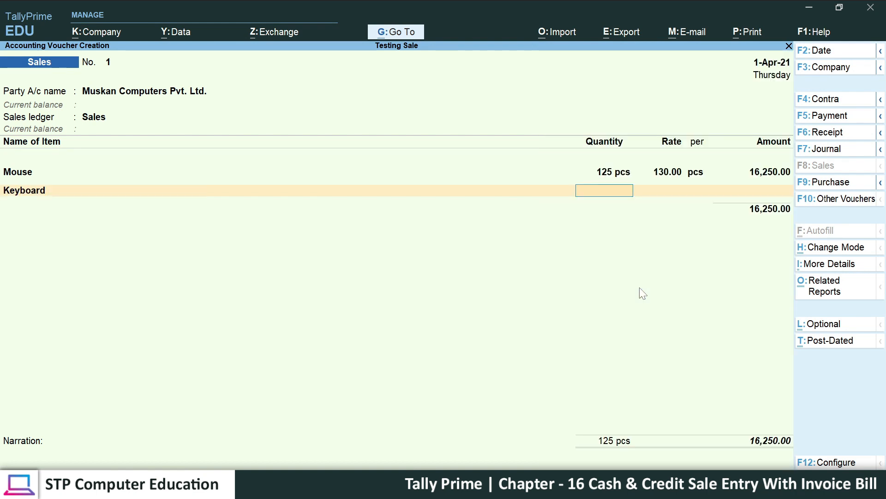
Step: Check the keyboard quantity in the Word exercise, enter 160 pcs at a rate of 250 per pcs in TallyPrime, and complete the Keyboard line
key("alt+Tab")
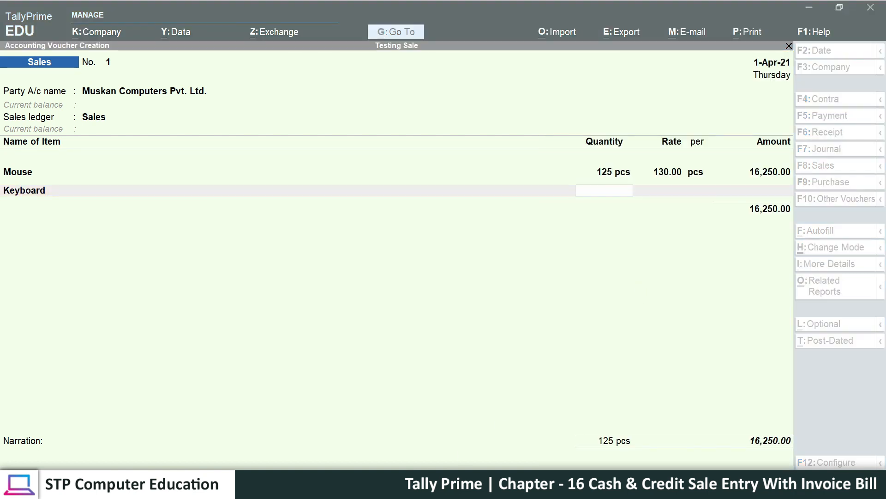
left_click(280, 187)
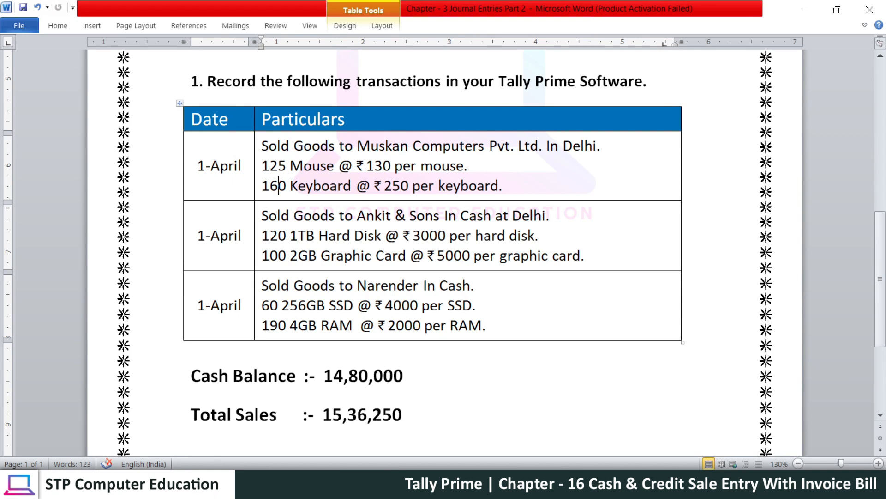
left_click(809, 7)
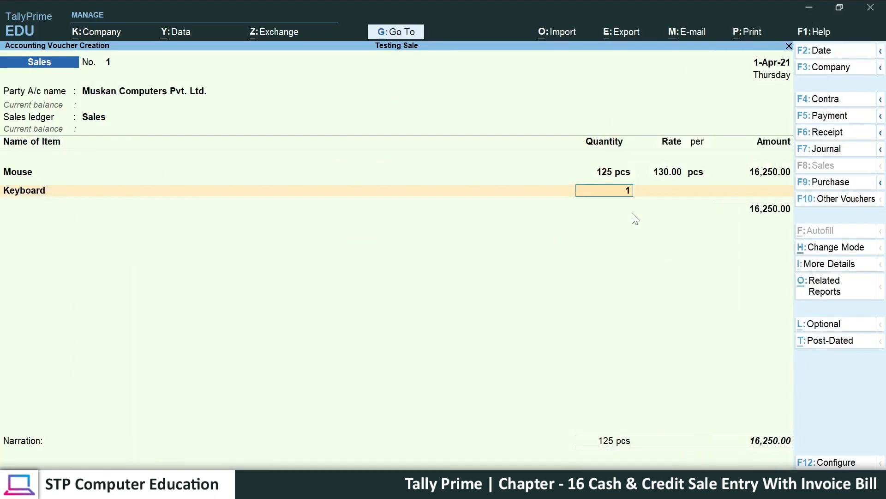
key("Return")
type("250")
key("Return")
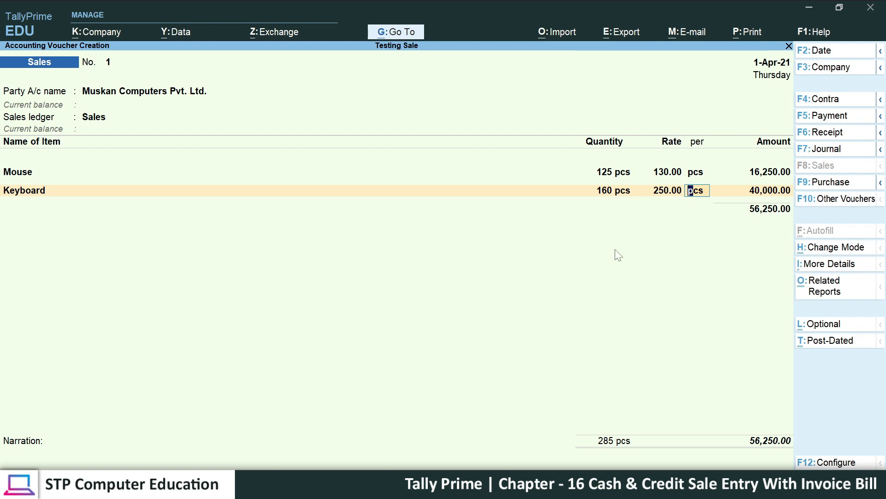
key("Return")
key("Return")
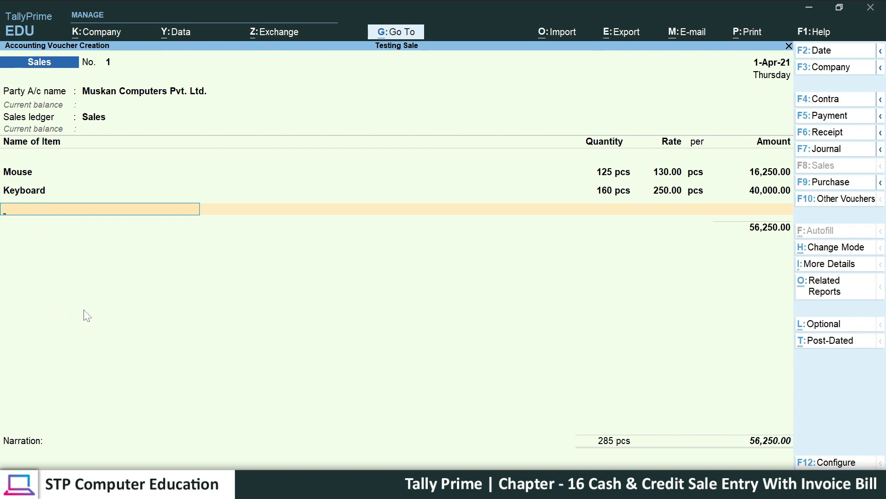
Step: End the item list, leave the narration blank, and save the Muskan Computers Pvt. Ltd. sales voucher
key("Return")
key("Return")
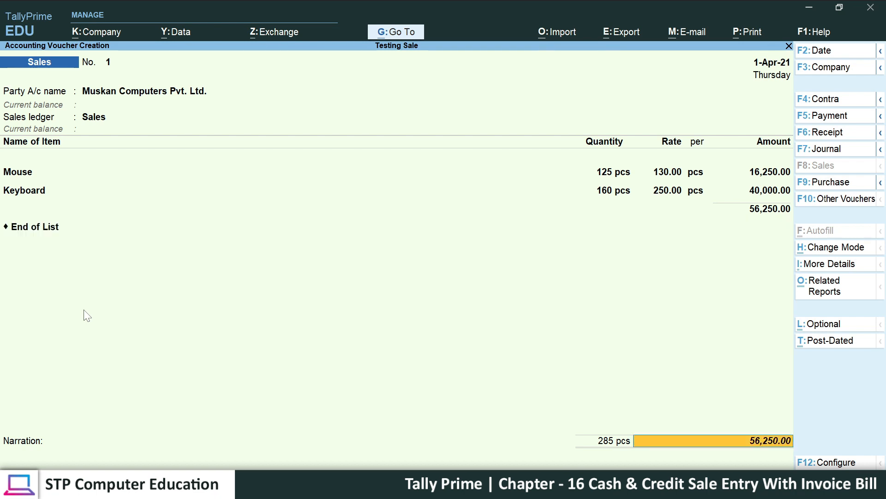
key("Return")
key("Return")
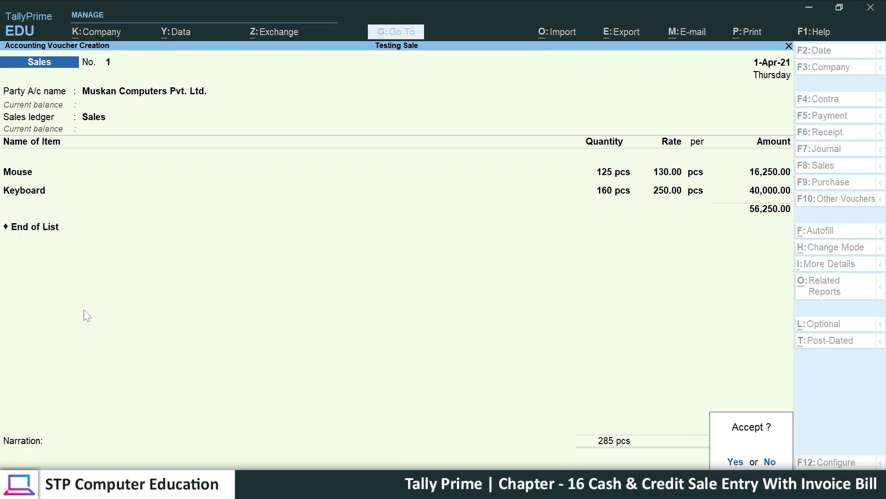
key("Return")
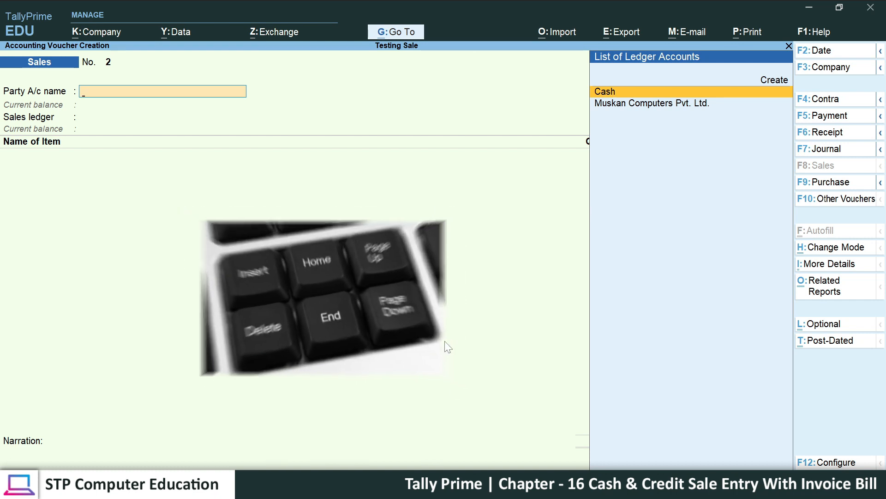
Step: Reopen the saved Muskan Computers sales voucher and show its invoice in print preview
key("Page_Up")
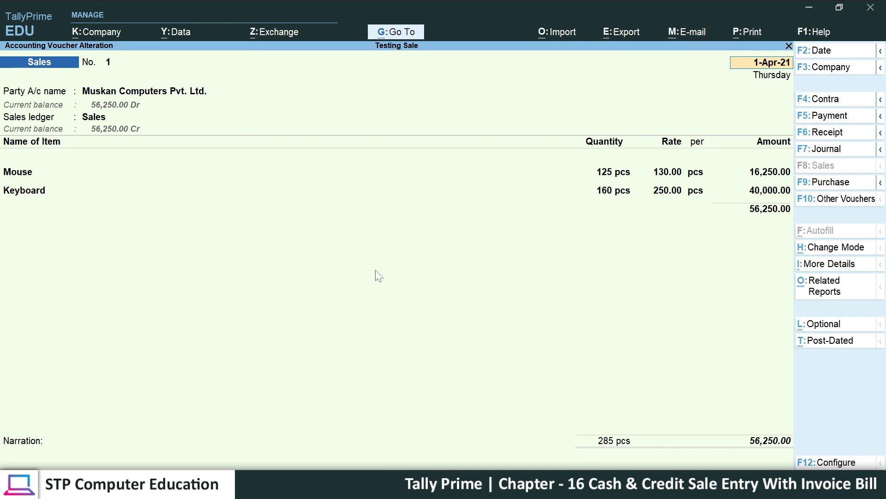
key("ctrl")
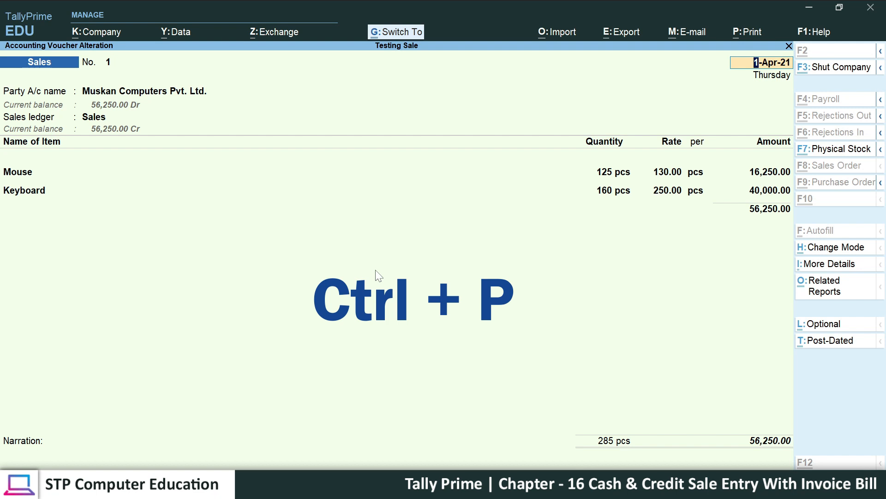
key("ctrl+p")
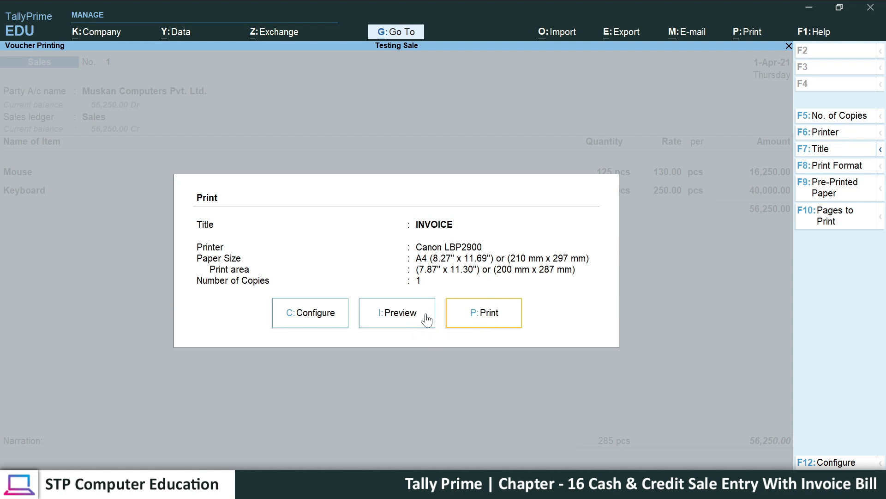
left_click(400, 316)
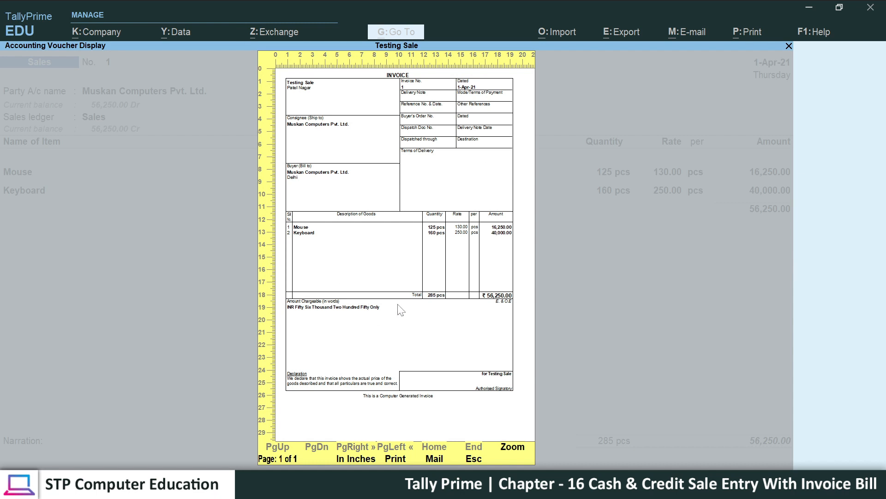
Step: Zoom into the invoice preview and review the party details, item lines, totals and declaration before zooming back out
left_click(393, 168)
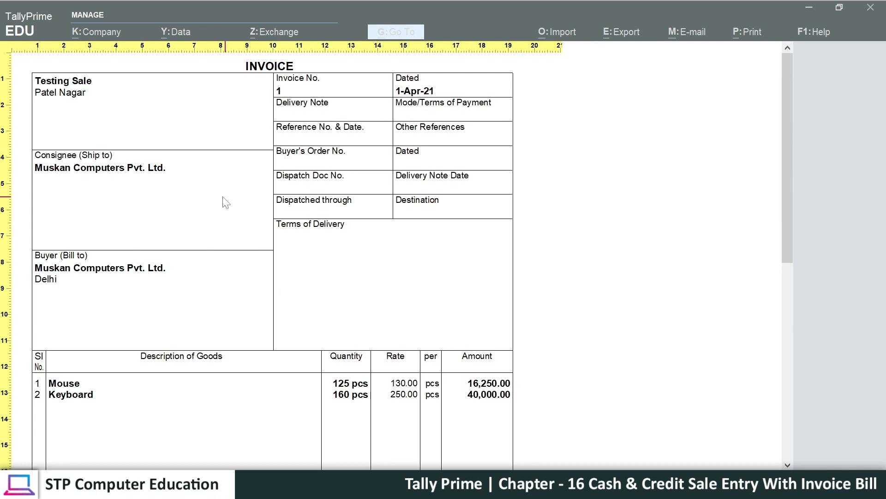
scroll(155, 141, "down", 1)
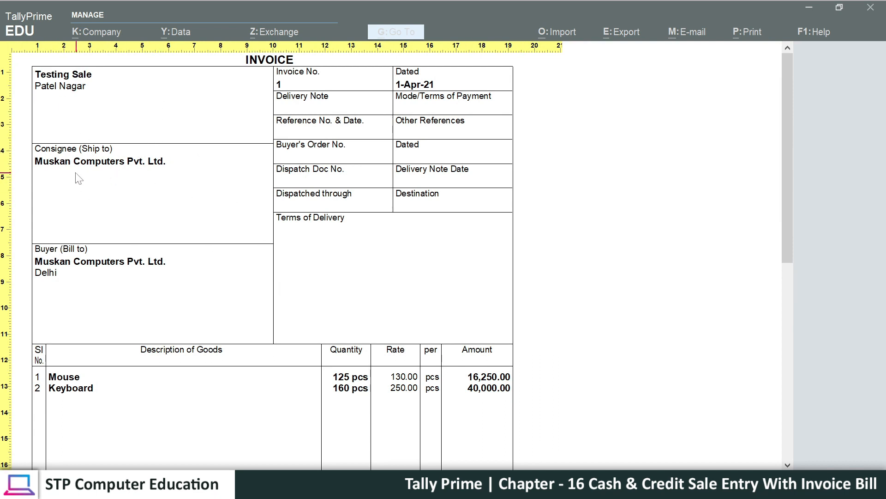
scroll(78, 178, "down", 2)
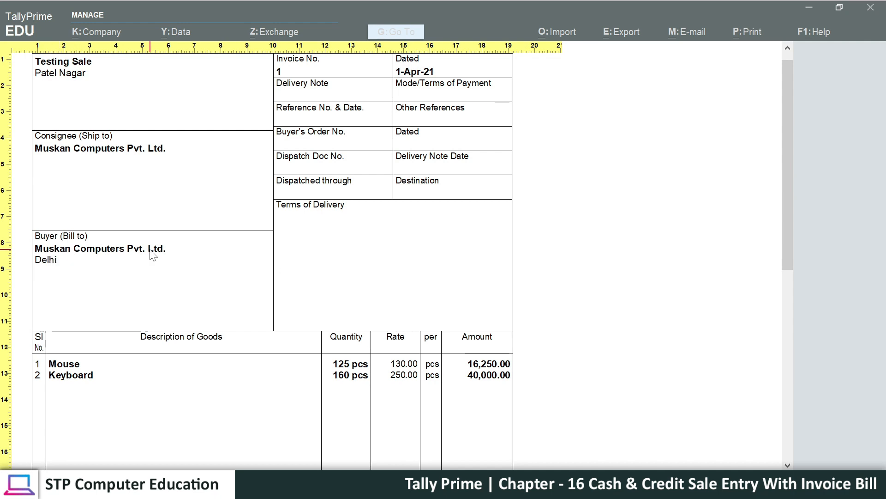
scroll(187, 238, "down", 7)
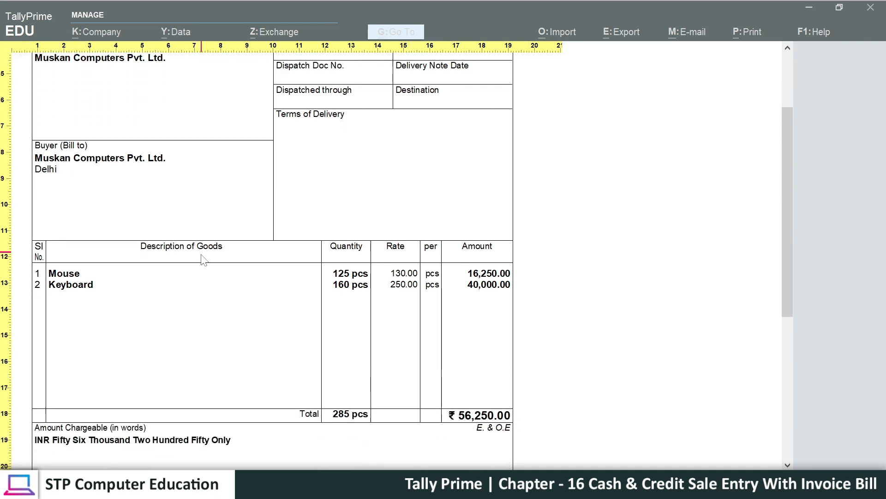
scroll(204, 261, "down", 5)
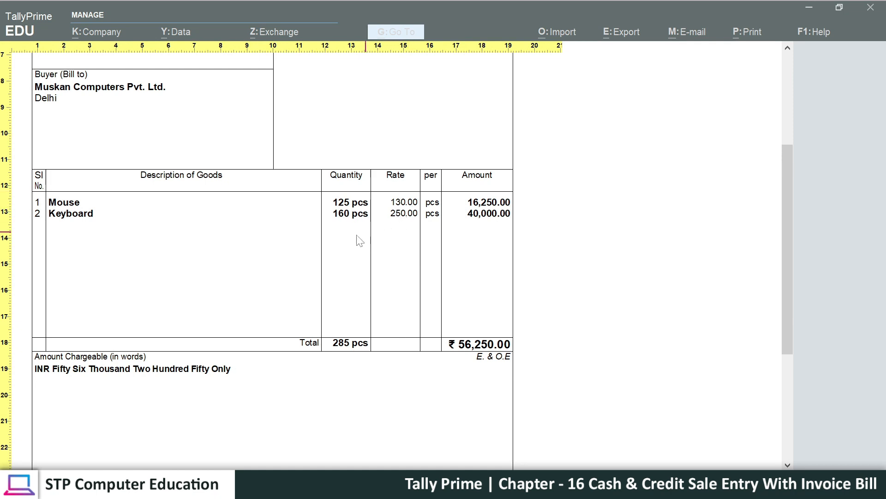
scroll(475, 369, "down", 2)
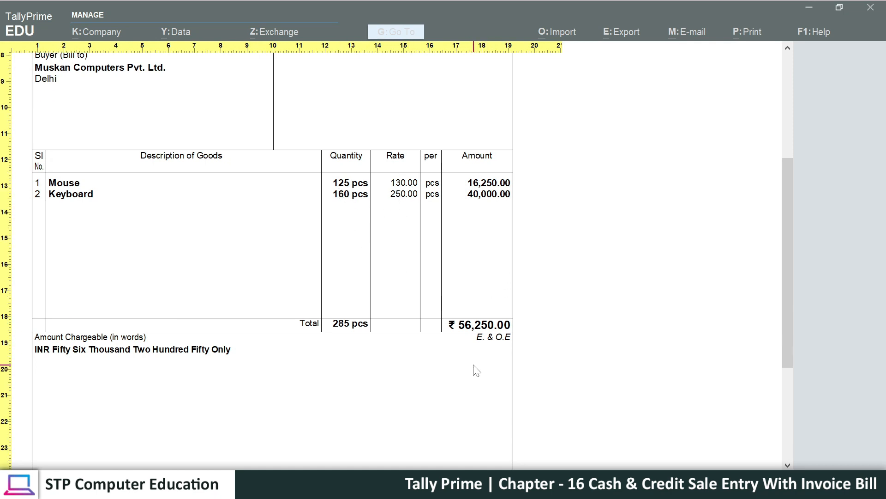
scroll(461, 364, "down", 6)
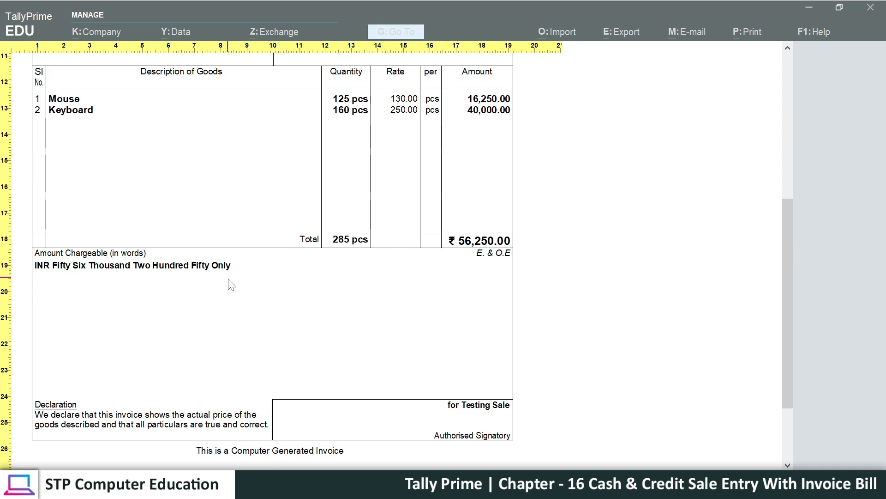
scroll(203, 301, "down", 4)
scroll(296, 286, "up", 7)
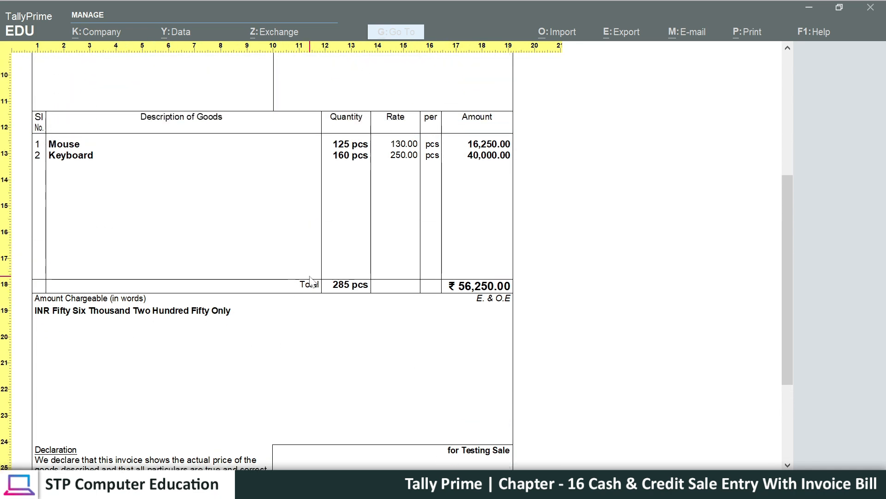
scroll(309, 281, "up", 17)
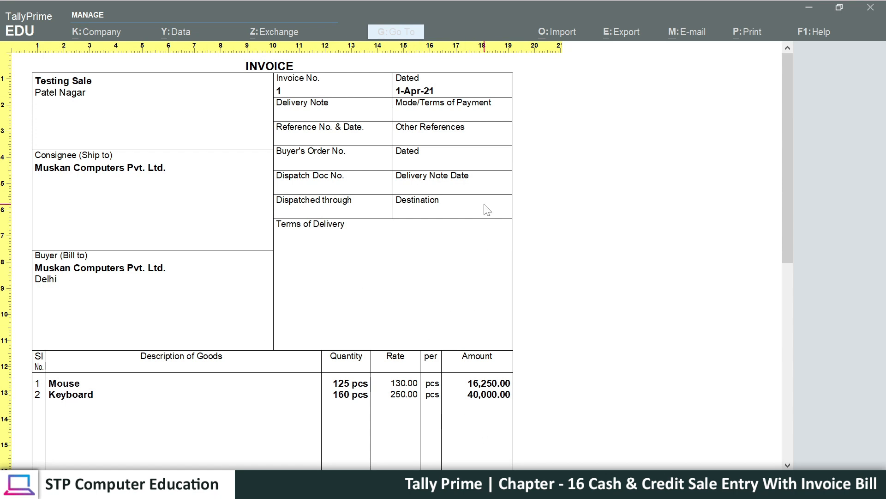
left_click(399, 245)
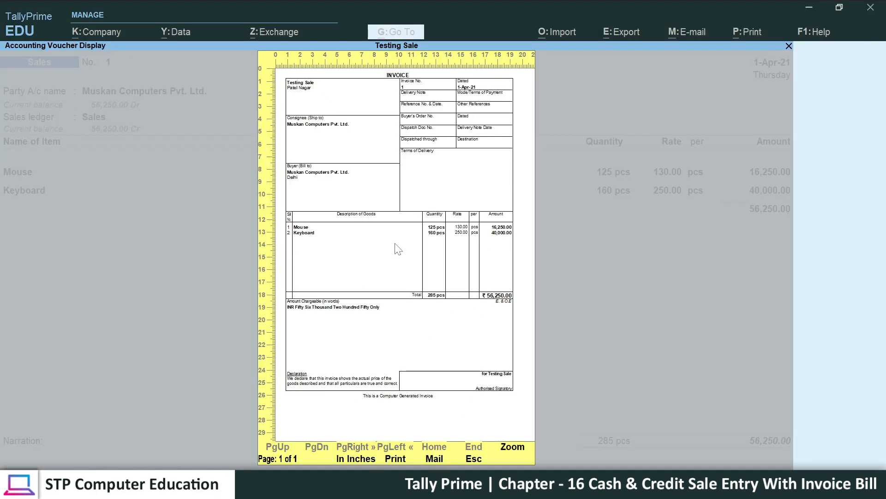
Step: Close the invoice preview and leave the Muskan Computers voucher without altering it
key("Escape")
key("Escape")
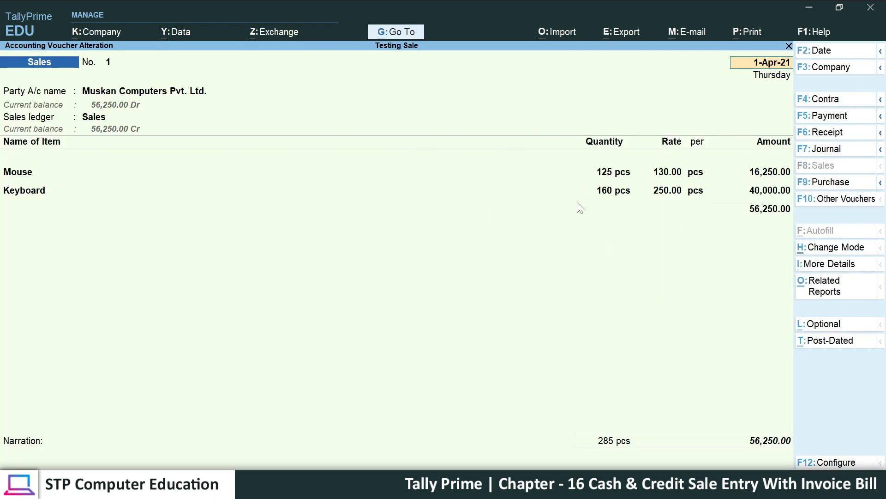
key("BackSpace")
key("Escape")
key("y")
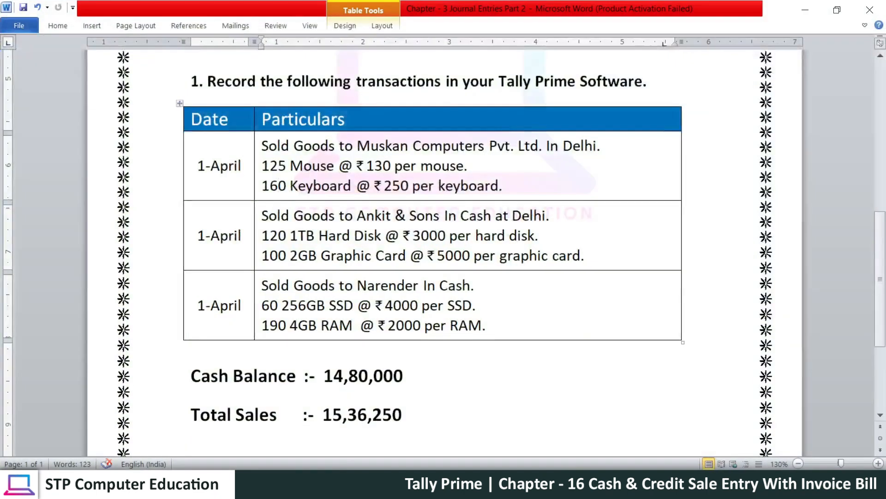
Step: Enter Ankit & Sons as the new buyer and mailing name with address Delhi in the cash sale, and choose the Sales ledger
left_click_drag(262, 215, 546, 215)
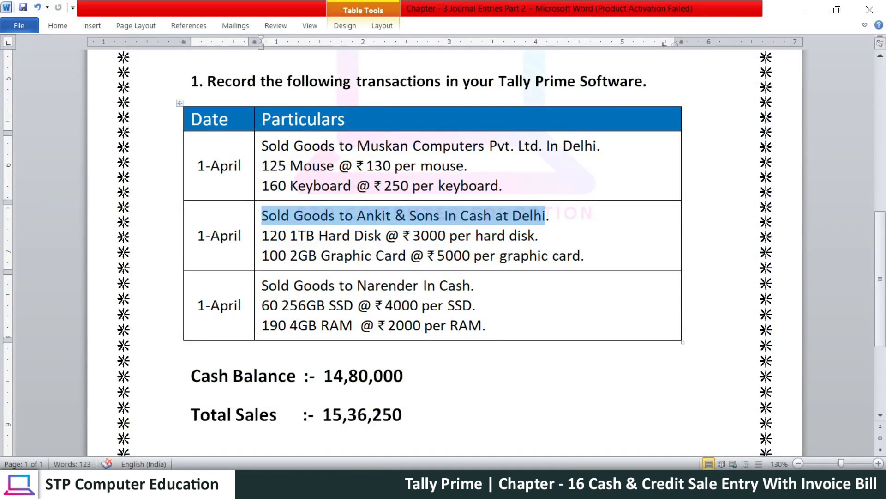
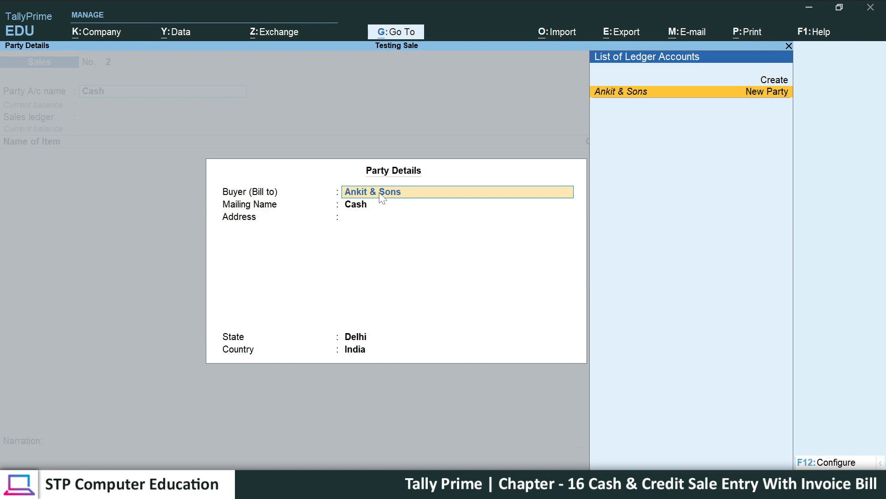
key("Return")
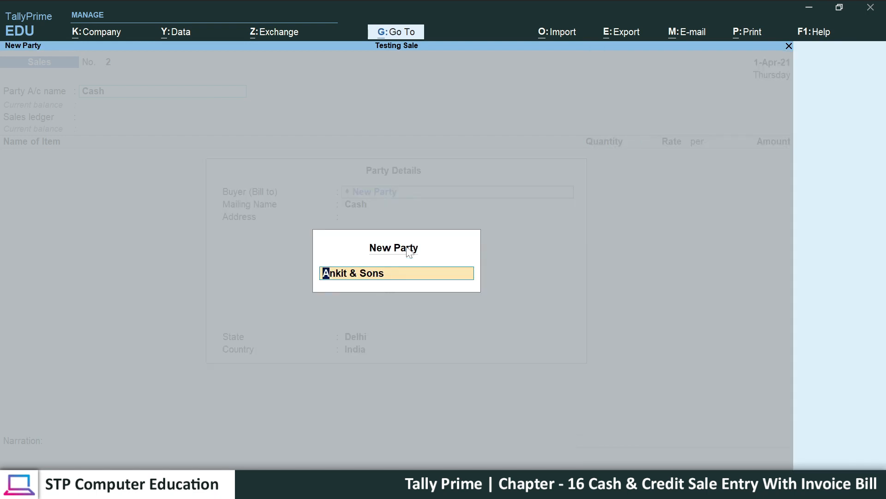
key("Return")
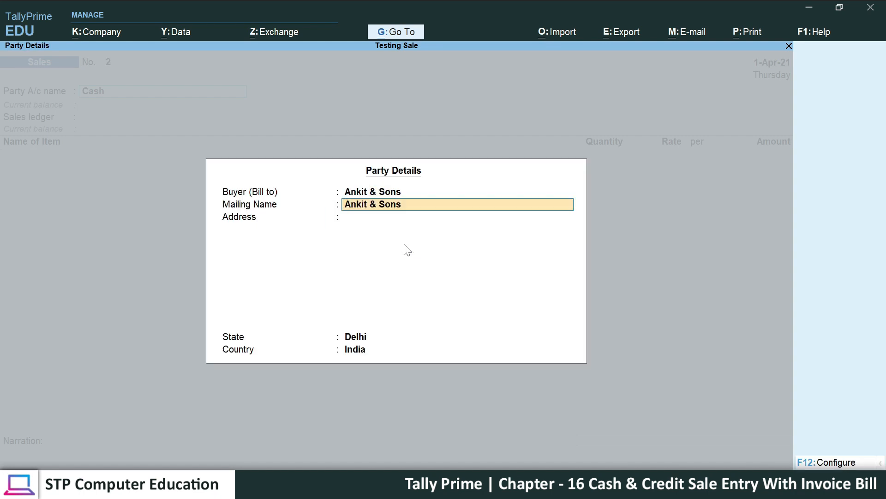
key("Return")
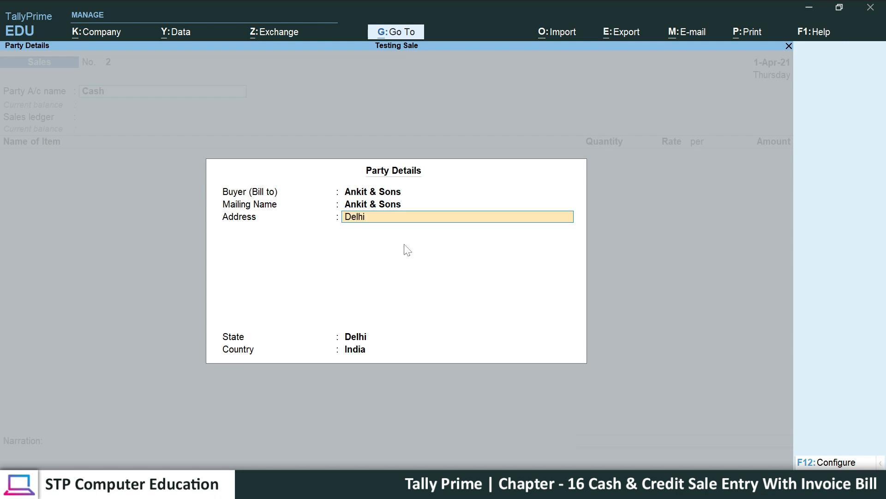
key("Return")
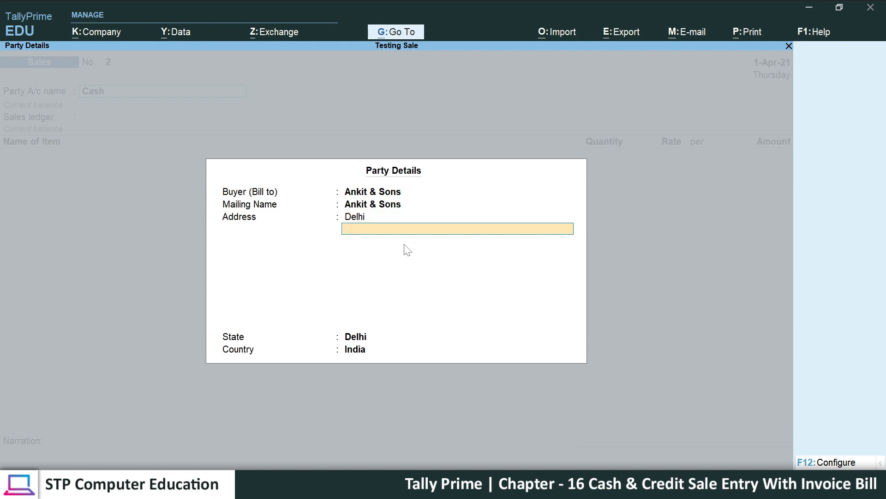
key("Return")
key("Return")
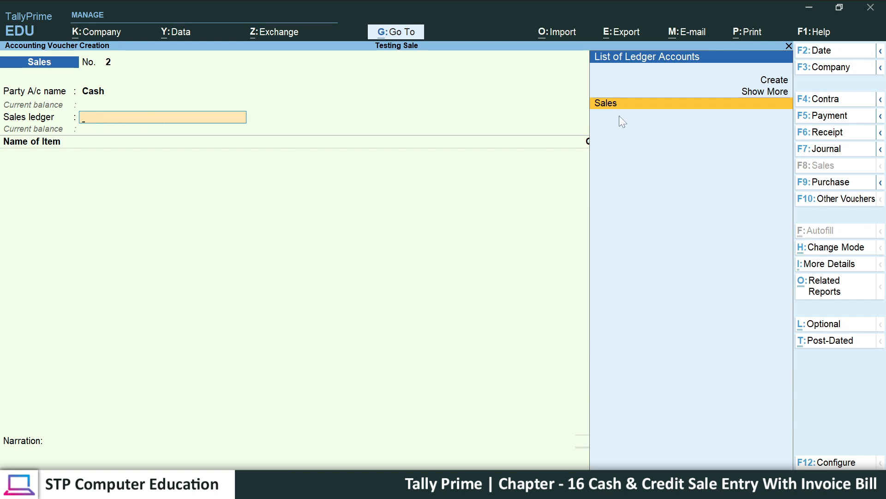
key("Return")
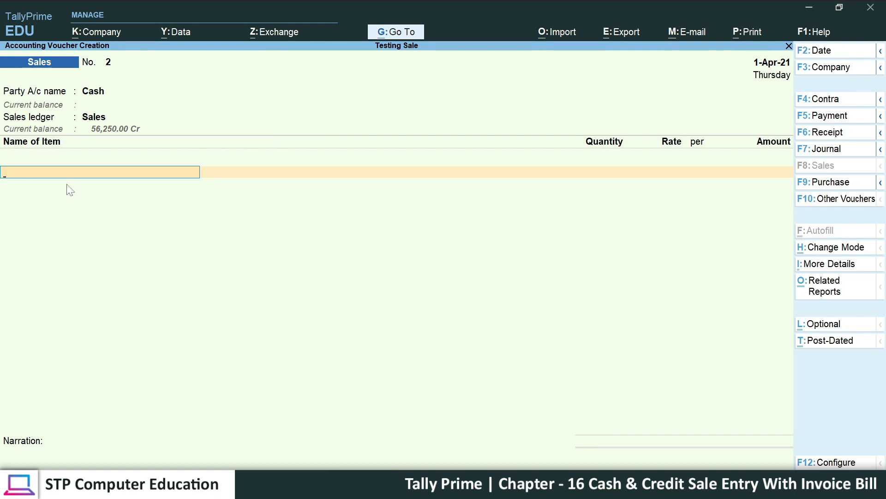
Step: Check the exercise for the first item sold to Ankit & Sons and add 1TB Hard Disk to the voucher
key("space")
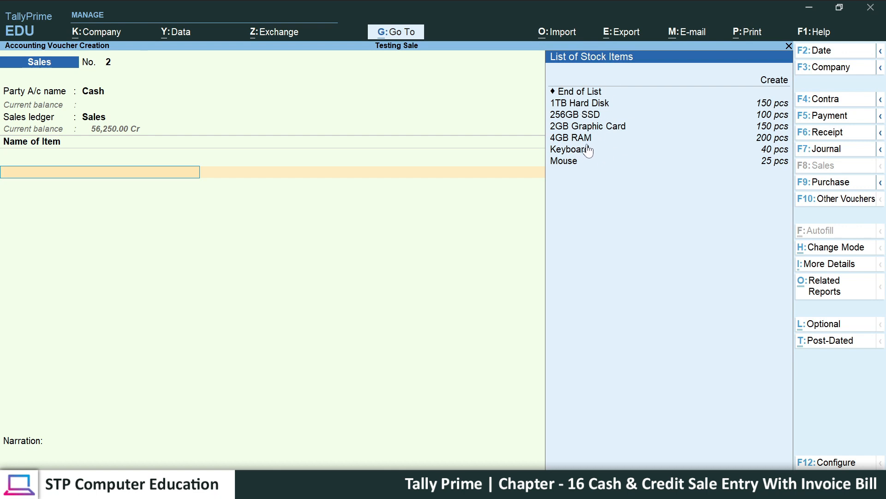
key("alt+Tab")
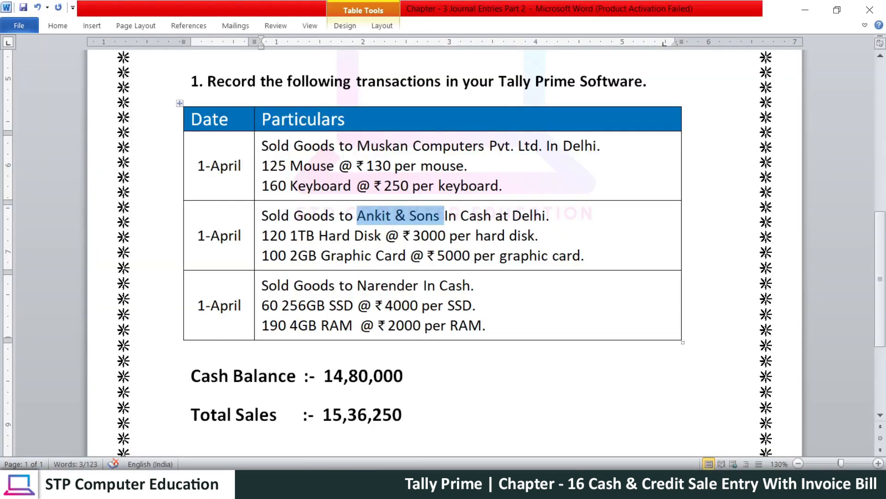
left_click(336, 236)
left_click_drag(290, 235, 384, 236)
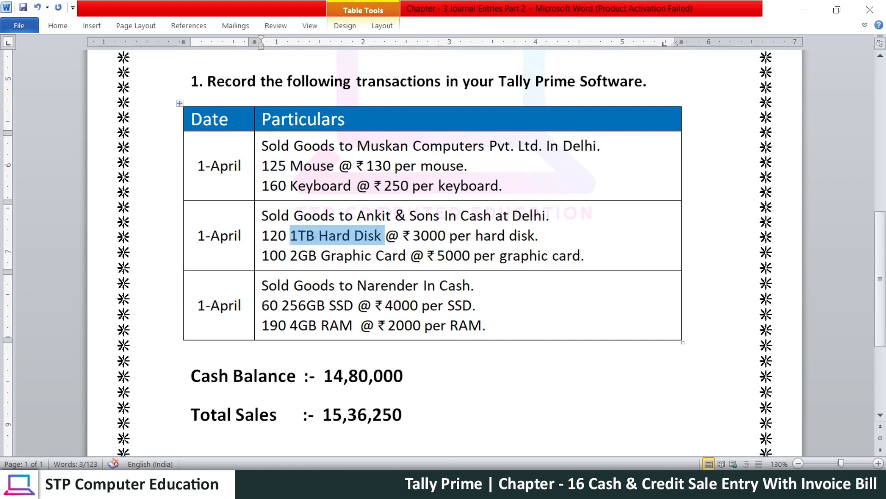
key("alt+Tab")
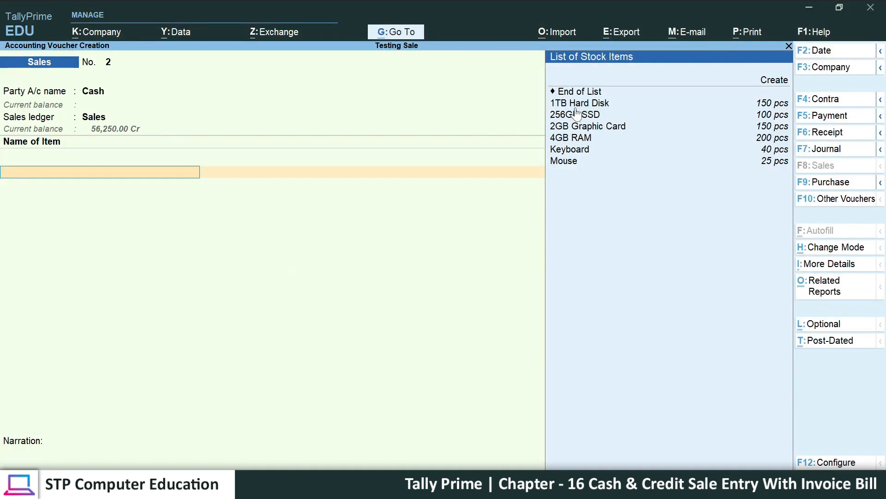
left_click(602, 108)
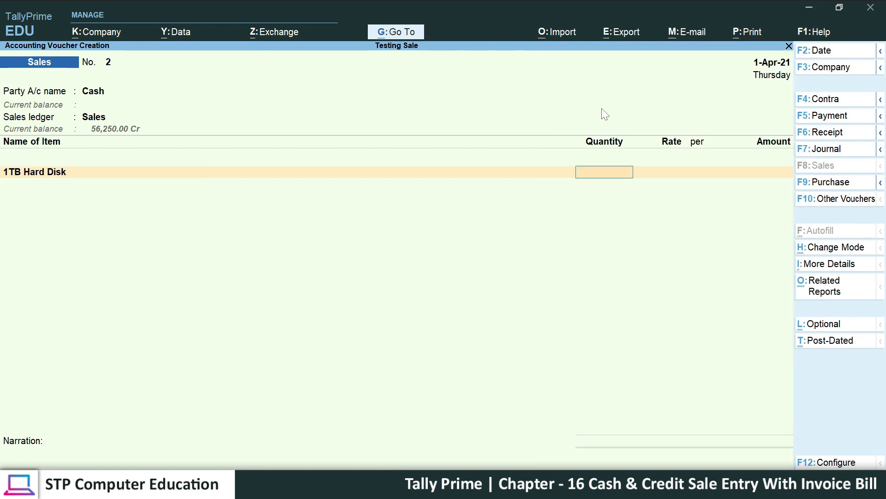
key("BackSpace")
key("BackSpace")
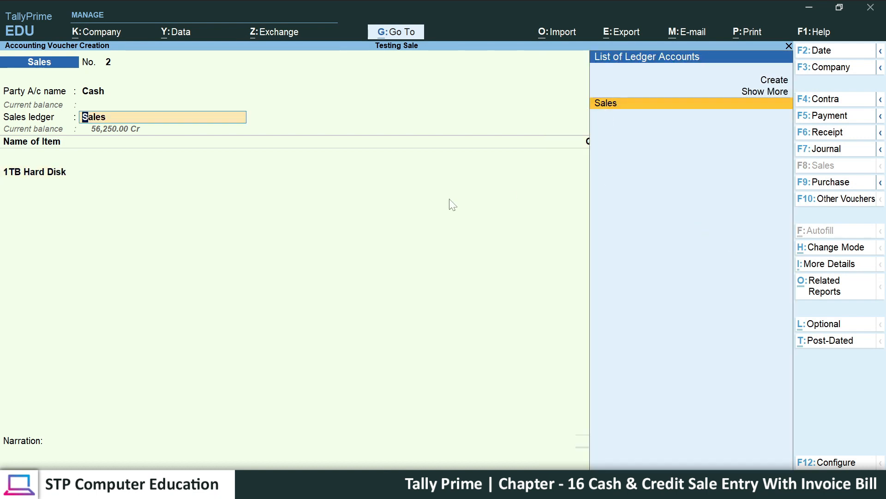
key("Return")
key("Return")
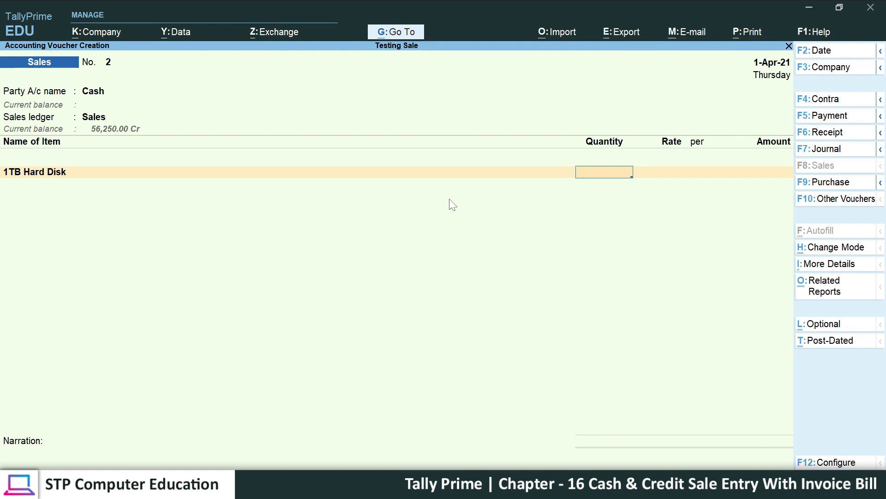
Step: Set the 1TB Hard Disk quantity to 120 pcs and its rate to 3000 per piece, accepting the calculated amount
type("120")
key("Return")
key("alt+Tab")
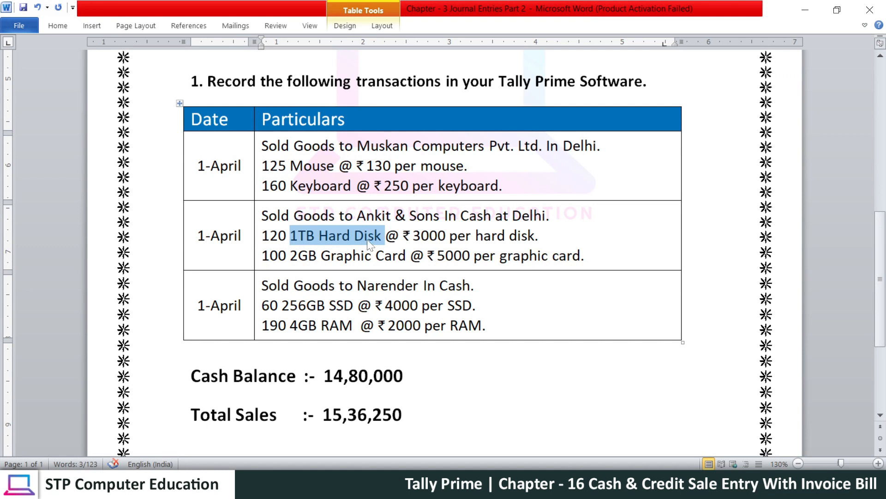
left_click_drag(413, 237, 449, 238)
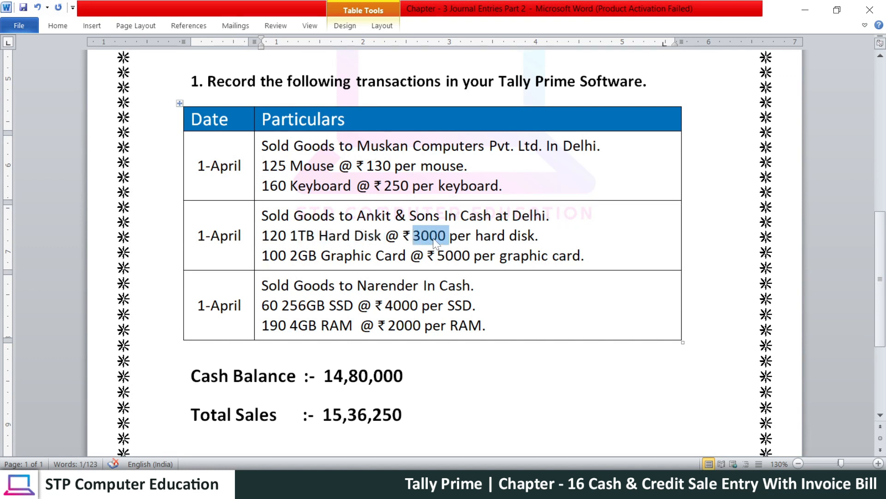
key("alt+Tab")
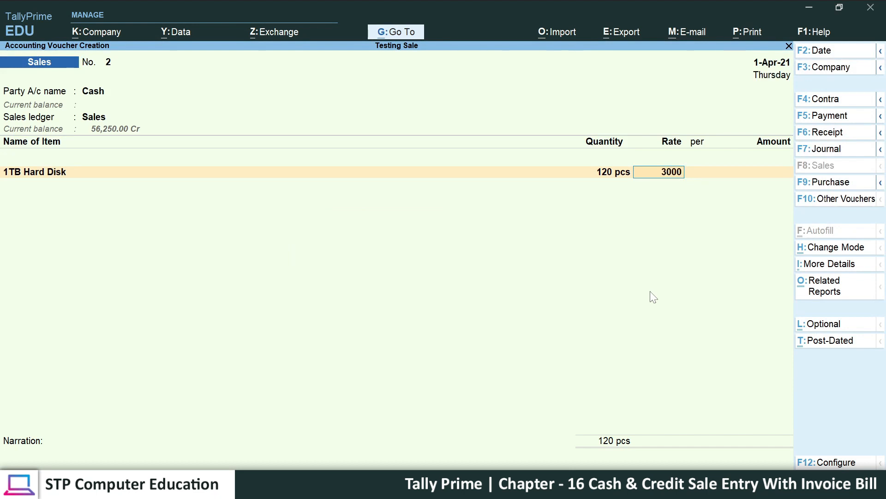
key("Return")
key("Return")
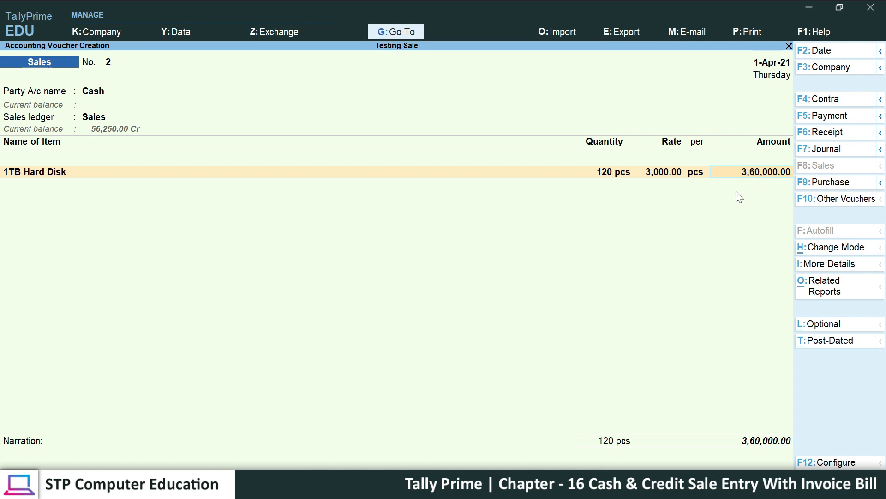
key("Return")
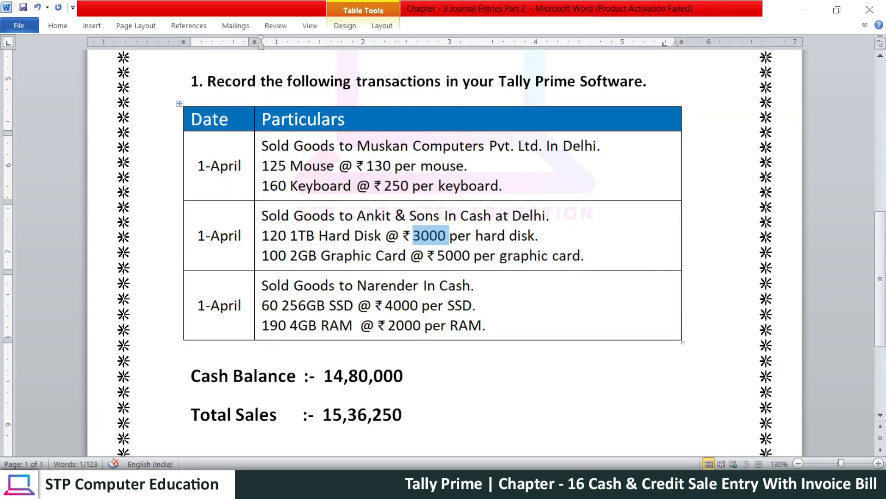
Step: Look up the second item in the exercise and add 2GB Graphic Card to the voucher
left_click_drag(290, 256, 410, 255)
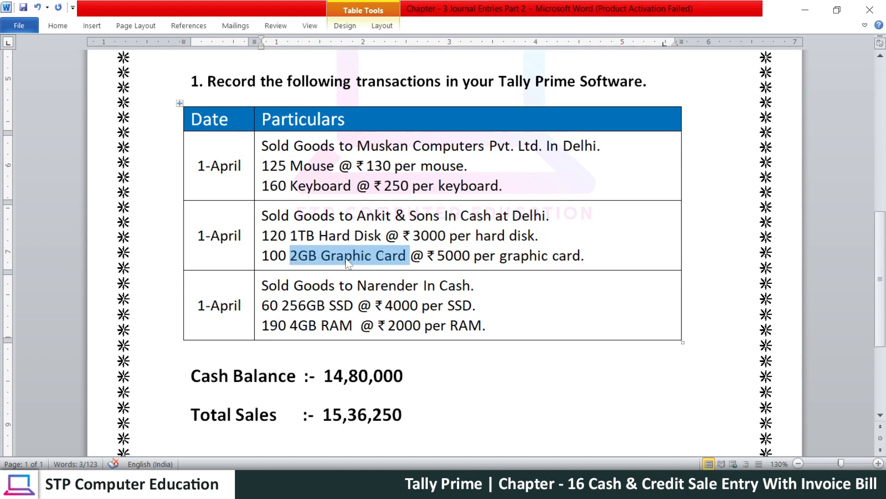
key("alt+Tab")
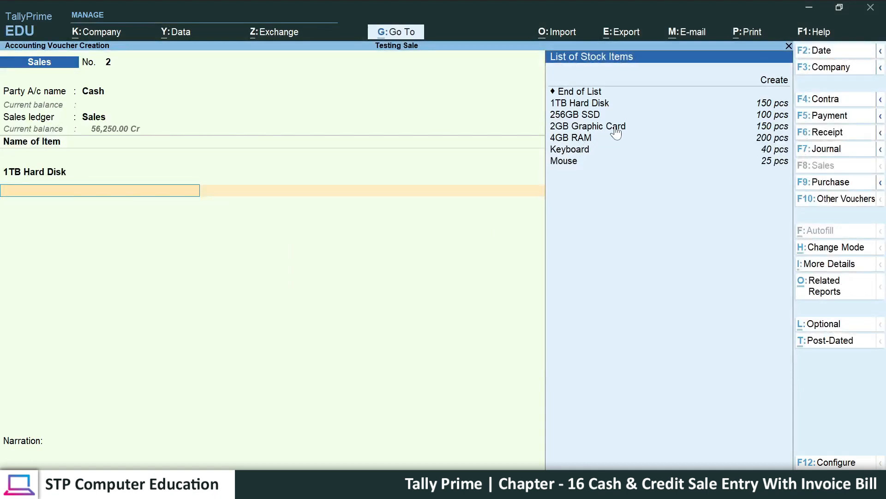
left_click(643, 128)
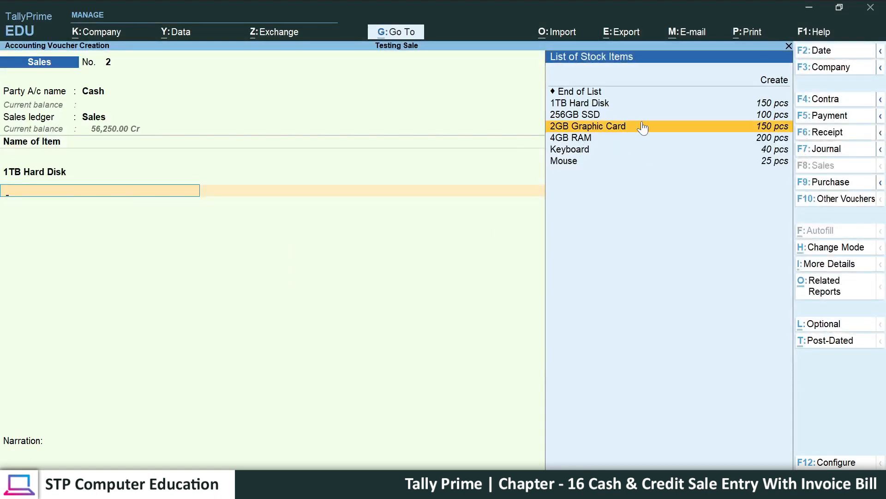
left_click(600, 128)
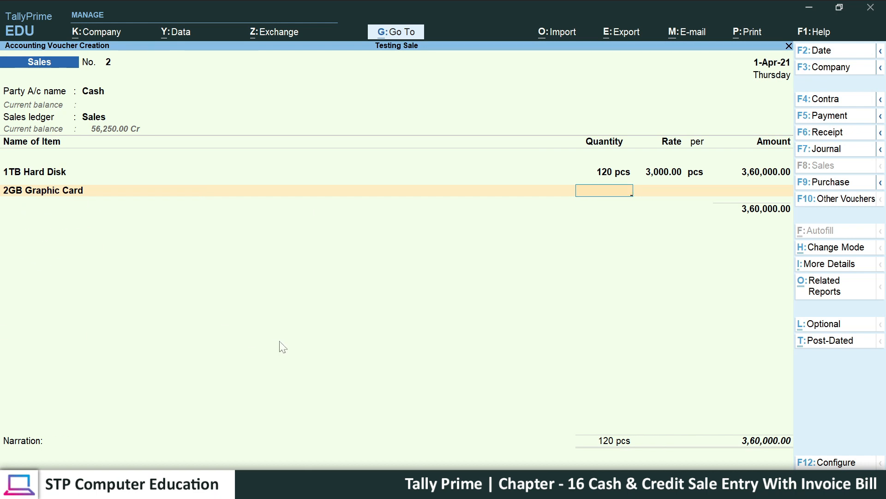
Step: Set the 2GB Graphic Card quantity to 100 pcs and its rate to 5000 per piece, as given in the exercise
key("alt+Tab")
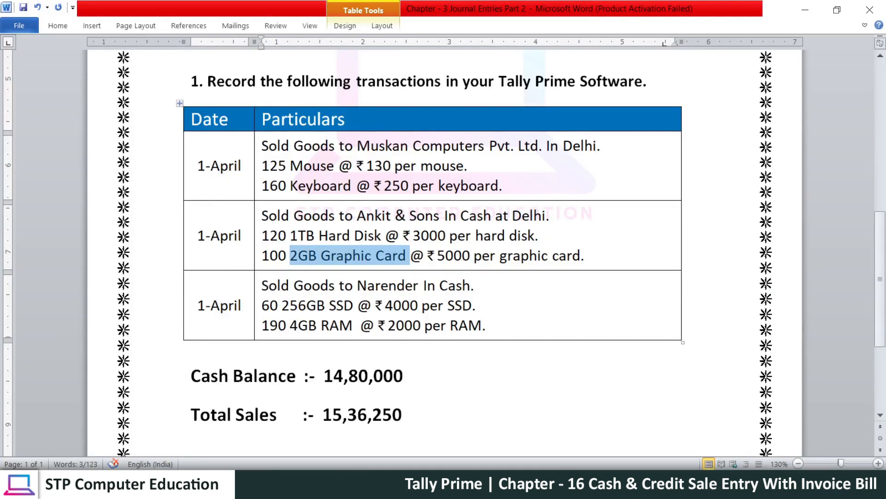
double_click(272, 255)
key("alt+Tab")
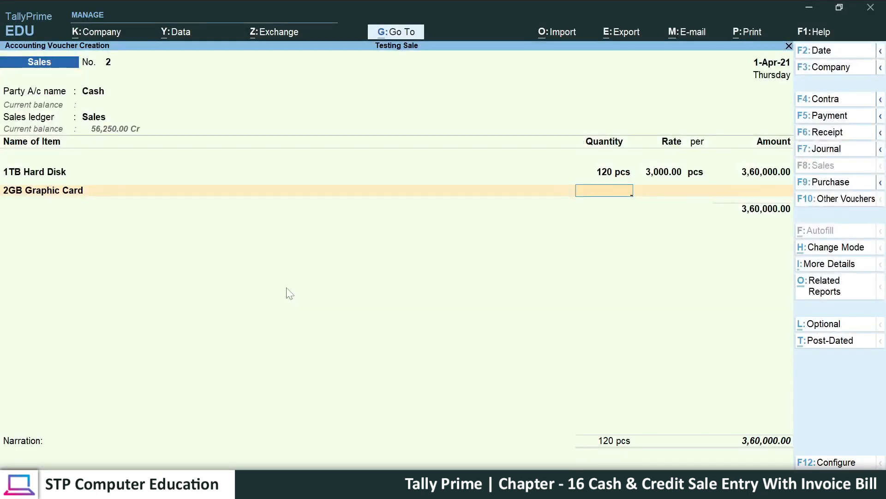
type("100")
key("Return")
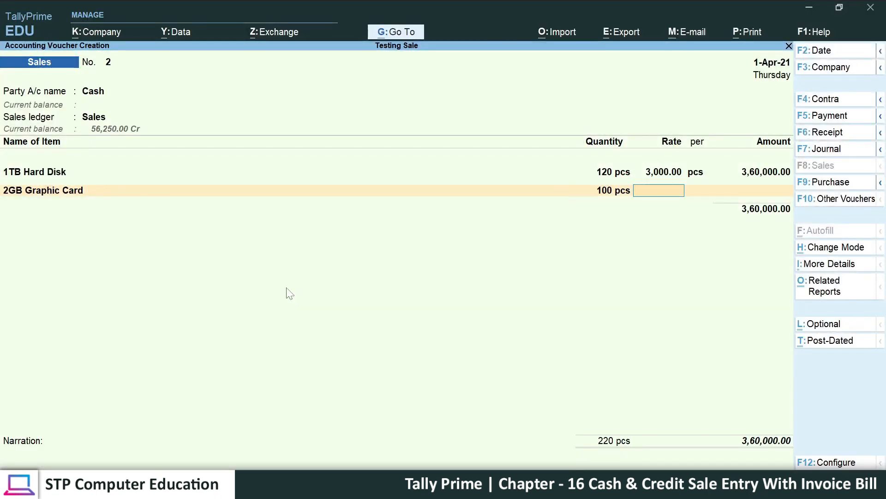
key("alt+Tab")
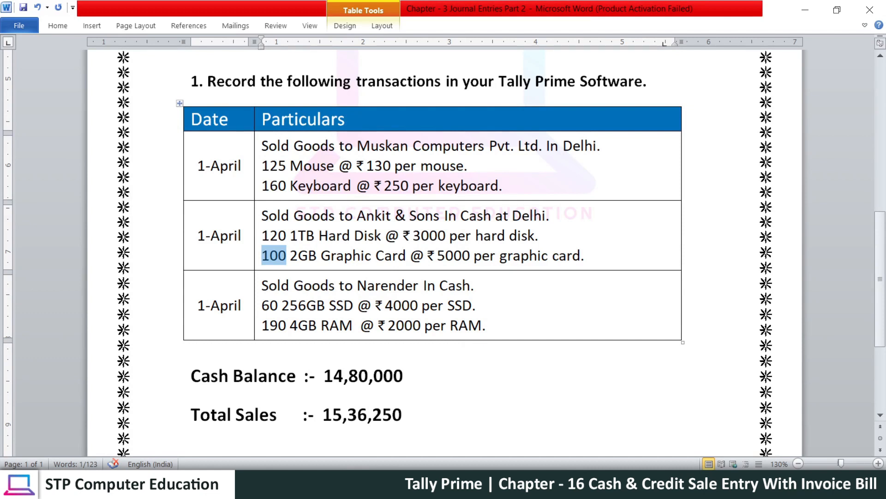
key("alt+Tab")
type("5000")
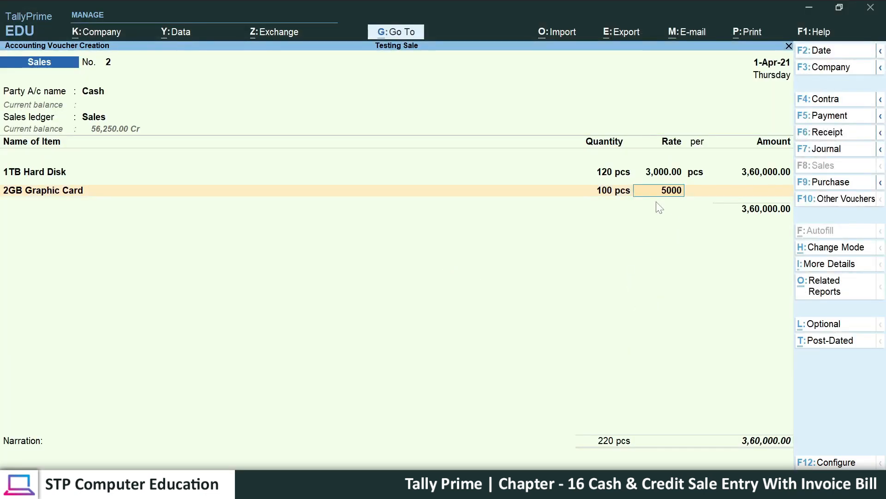
key("Return")
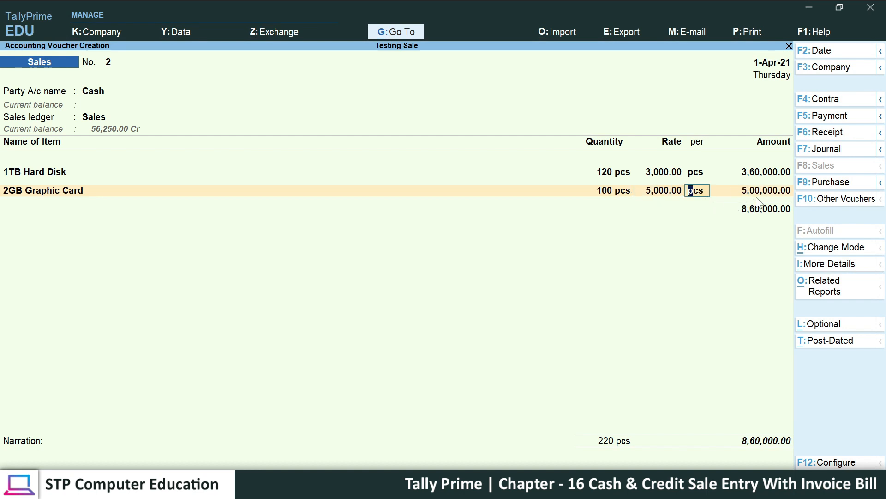
key("Return")
key("Return")
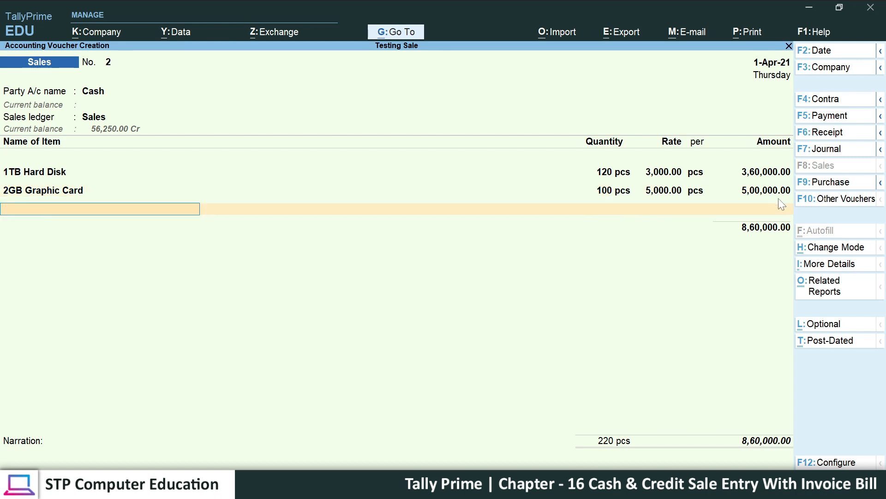
Step: End the item list, leave the narration blank, and save the Ankit & Sons cash sales voucher
key("Return")
key("Return")
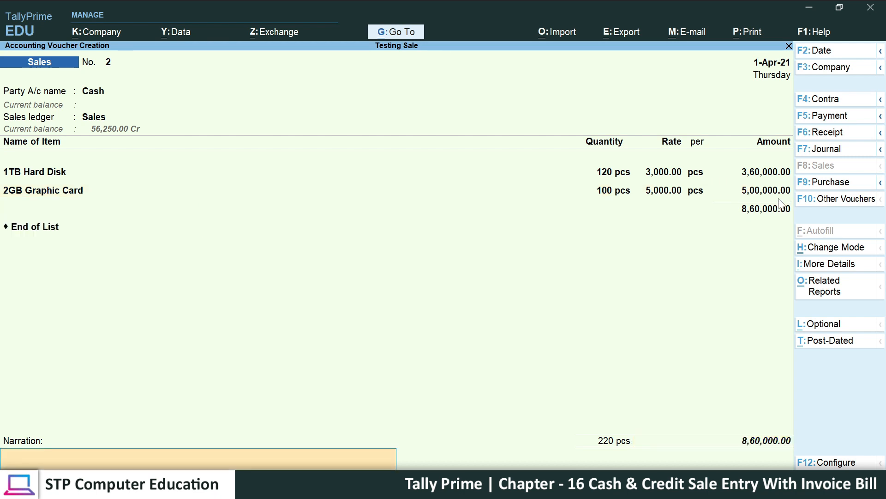
key("Return")
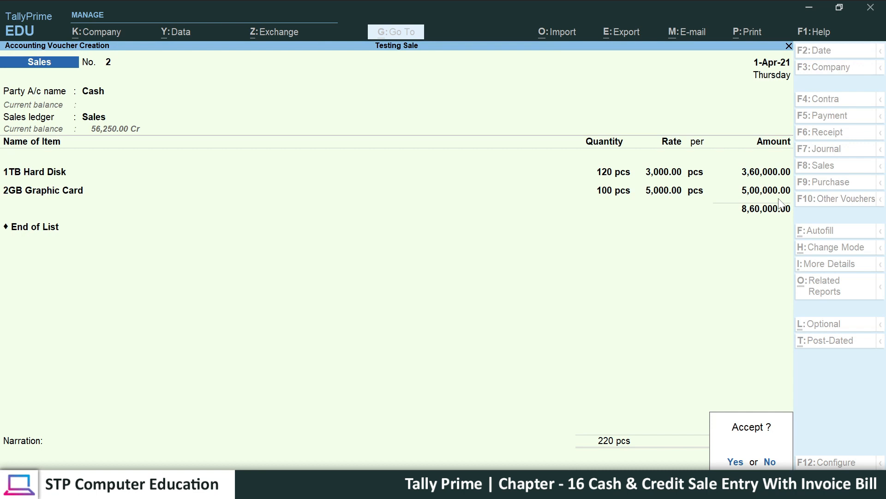
key("Return")
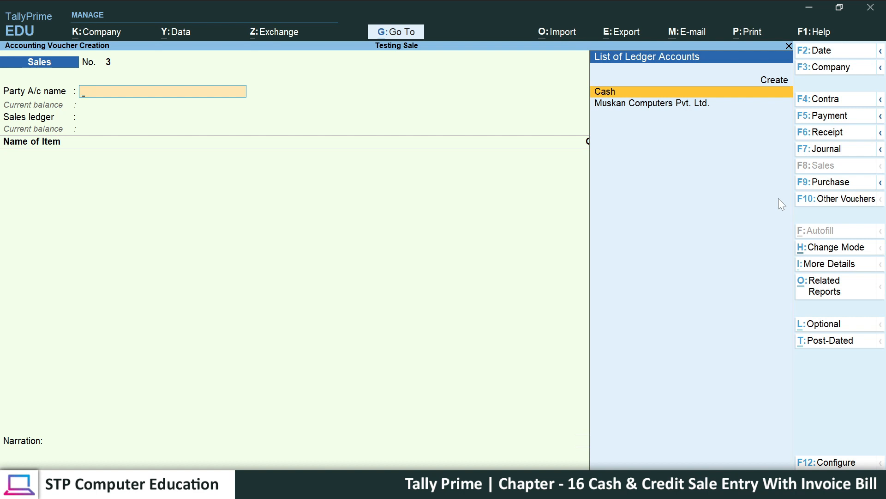
Step: Reopen the saved Ankit & Sons cash sales voucher and show an enlarged print preview of its invoice
key("Page_Up")
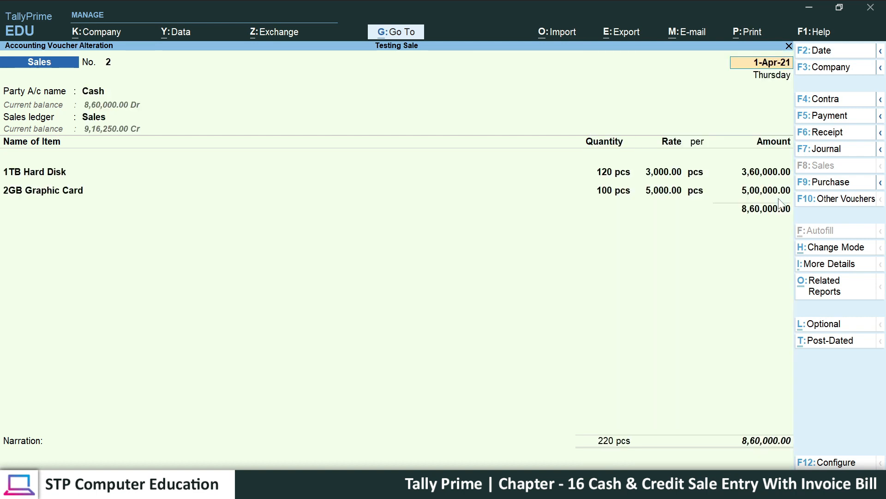
key("ctrl+p")
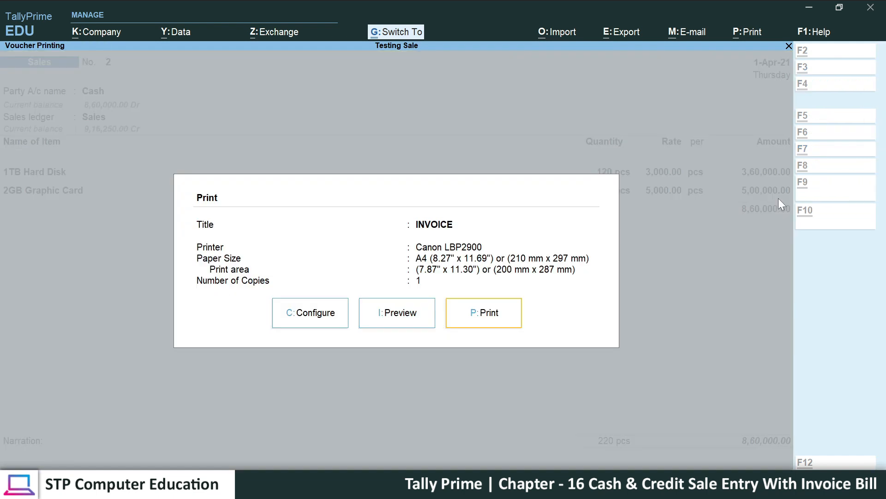
left_click(405, 316)
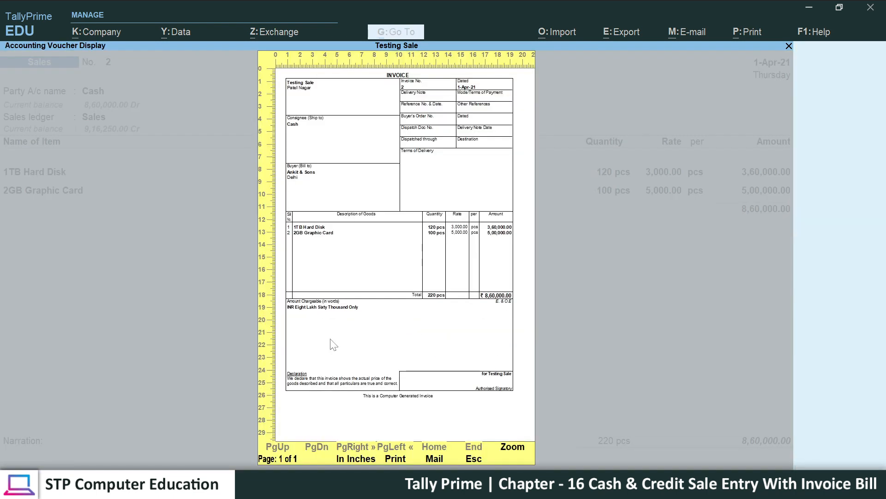
left_click(368, 319)
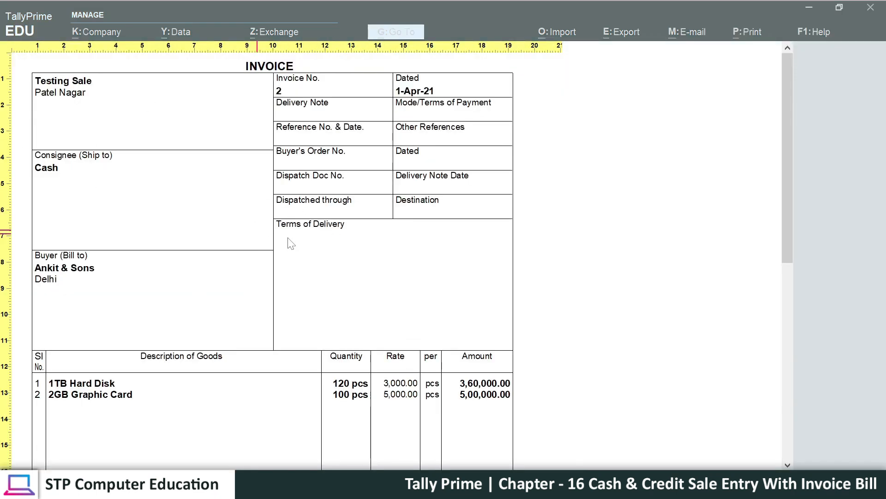
Step: Examine the previewed invoice from the buyer details through the item lines and total down to the declaration
scroll(258, 237, "down", 2)
scroll(341, 272, "down", 2)
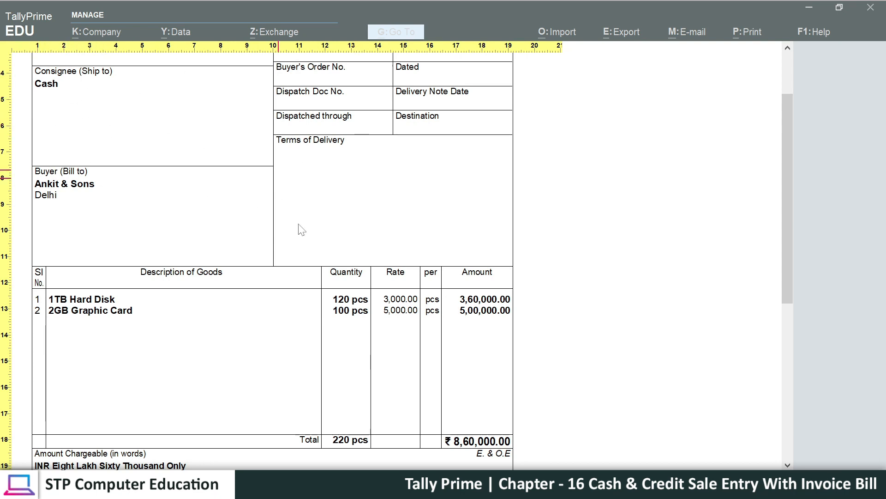
scroll(150, 192, "down", 3)
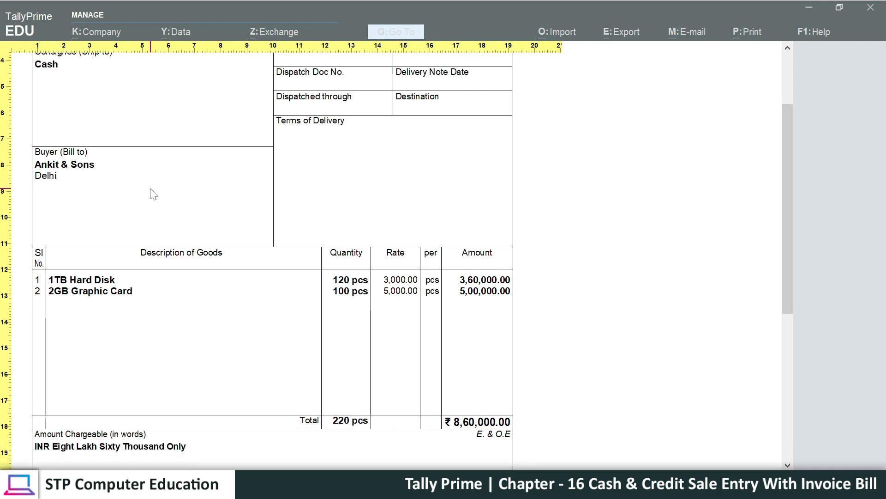
scroll(99, 225, "down", 2)
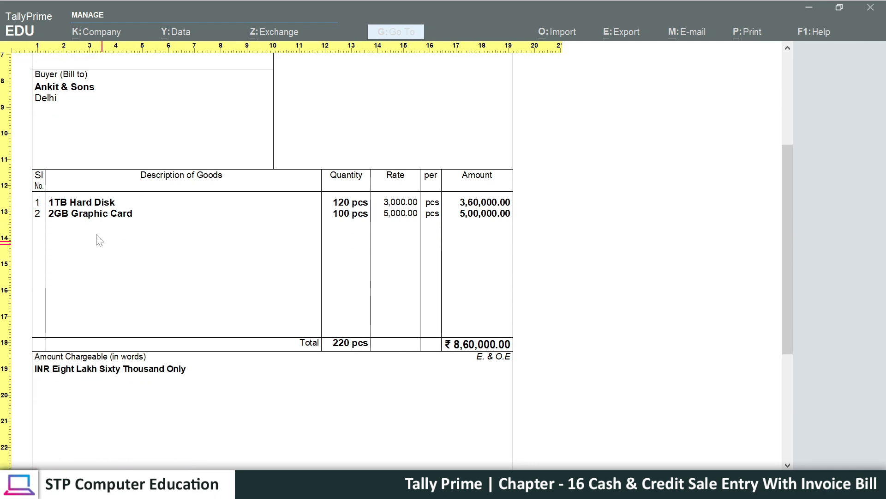
scroll(353, 224, "down", 2)
scroll(299, 253, "down", 2)
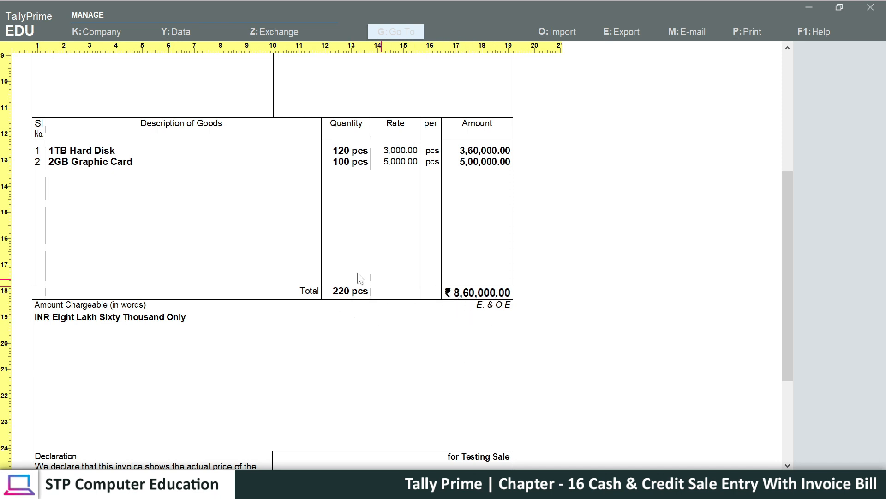
scroll(365, 331, "down", 3)
scroll(342, 323, "down", 3)
scroll(340, 321, "up", 13)
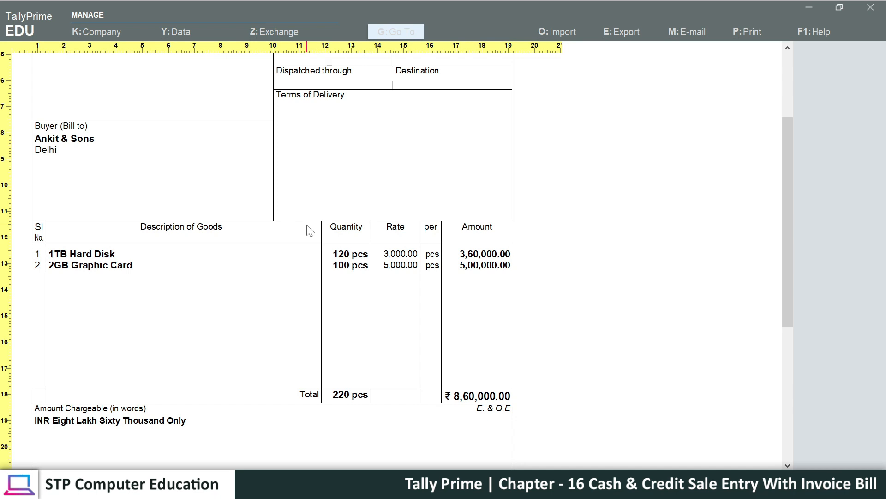
Step: Close the invoice preview and quit the voucher screens, returning to the Gateway of Tally
key("Escape")
key("Escape")
key("Escape")
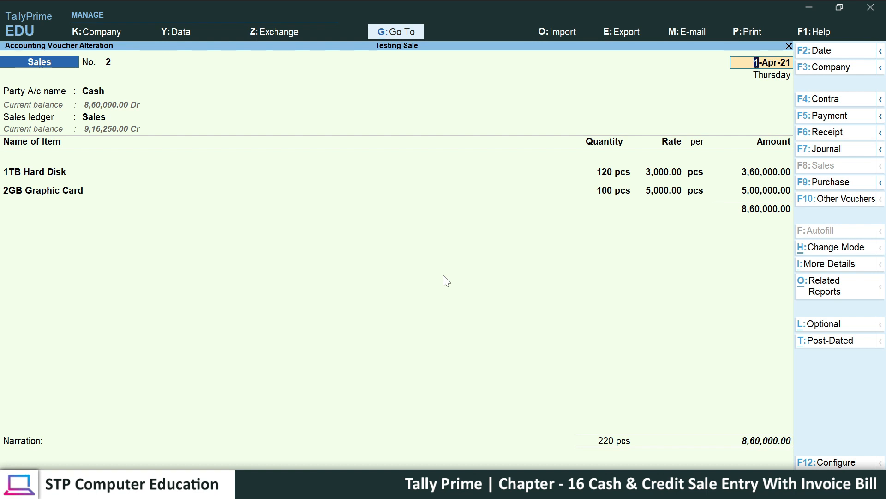
key("Escape")
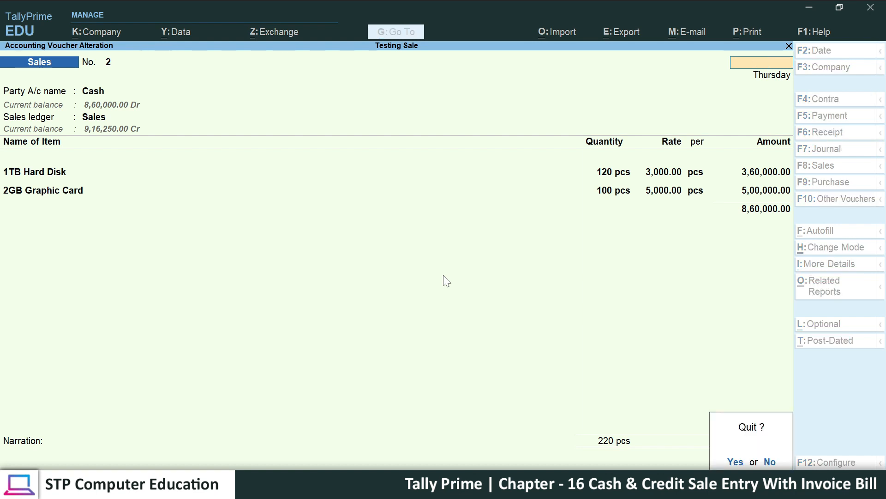
key("y")
key("Escape")
key("y")
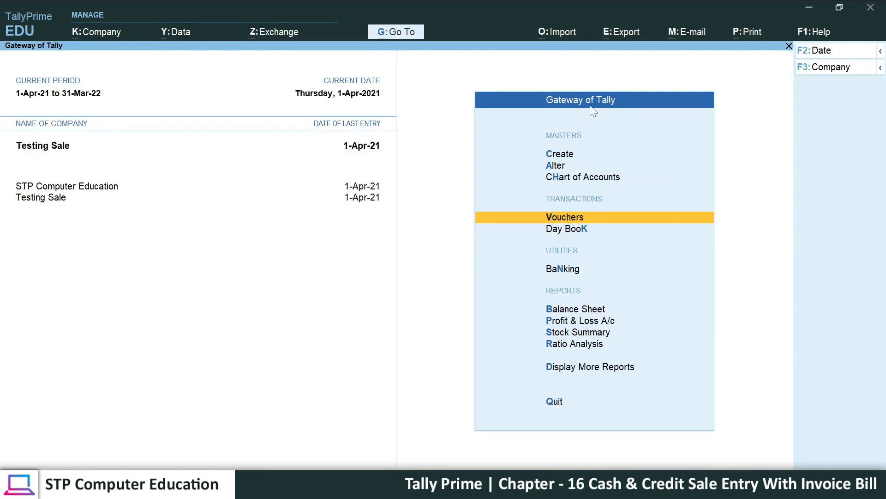
Step: Check the company's cash balance in the Cash/Bank Book report, and close the report
left_click(396, 35)
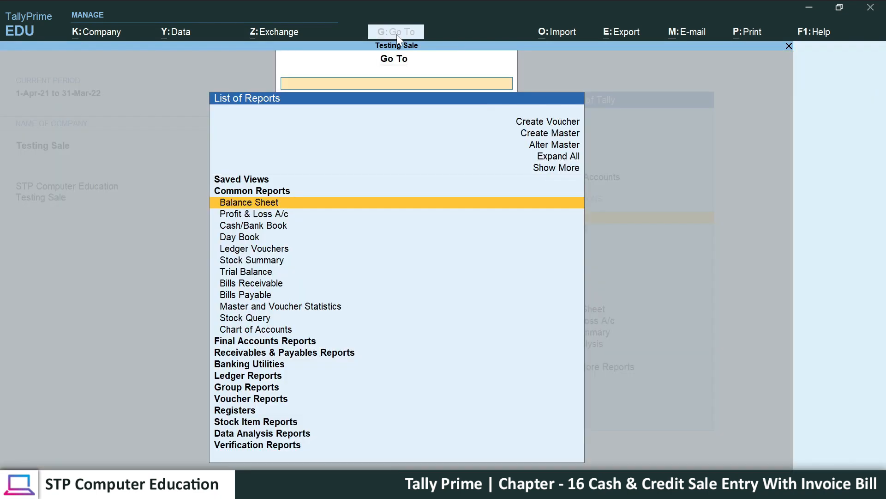
left_click(282, 227)
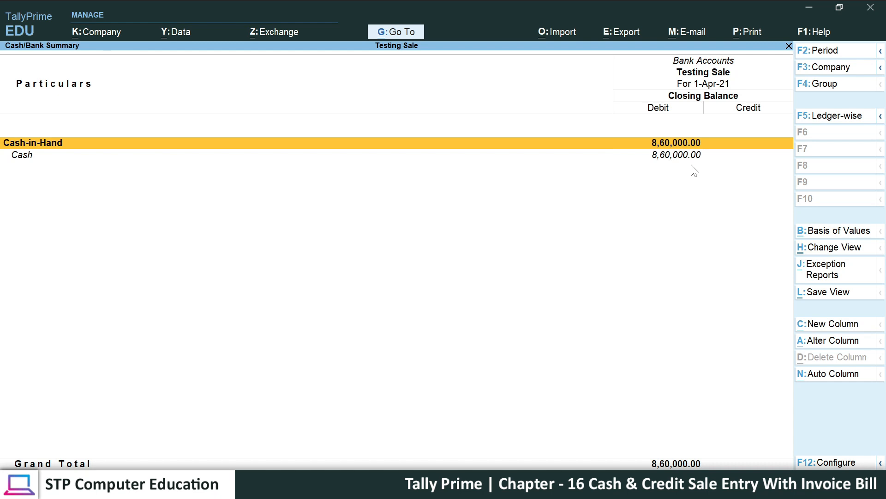
key("Escape")
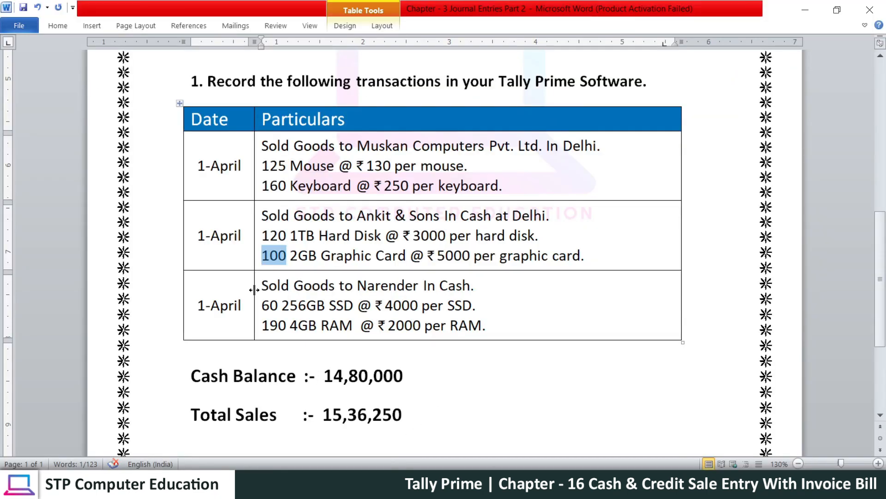
Step: Read the exercise's third transaction, the last cash sale, in the Word document and return to TallyPrime
left_click_drag(261, 286, 455, 288)
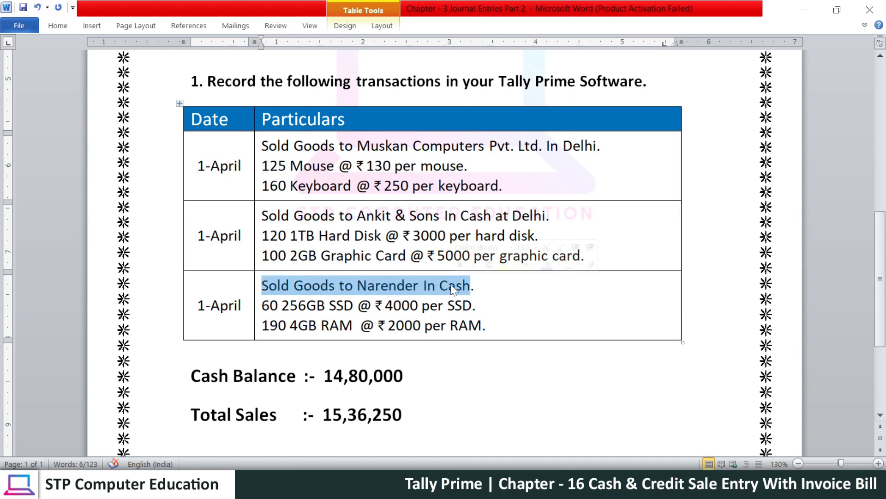
left_click(462, 287)
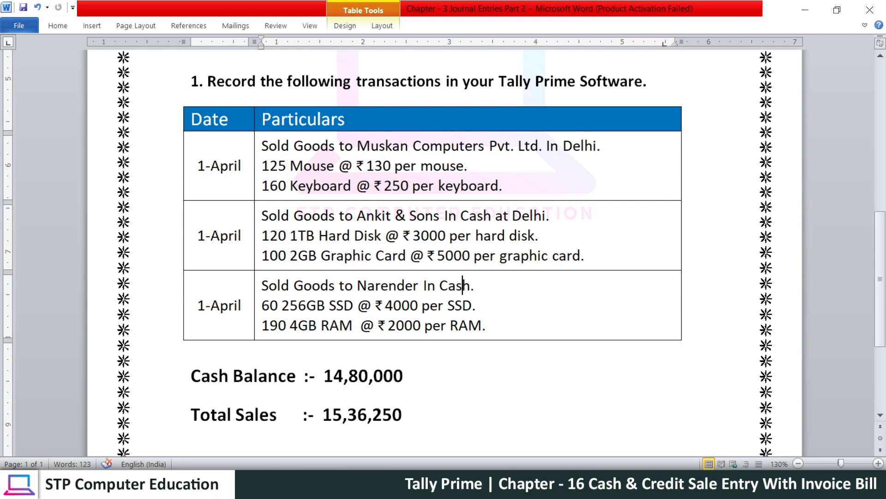
key("alt+Tab")
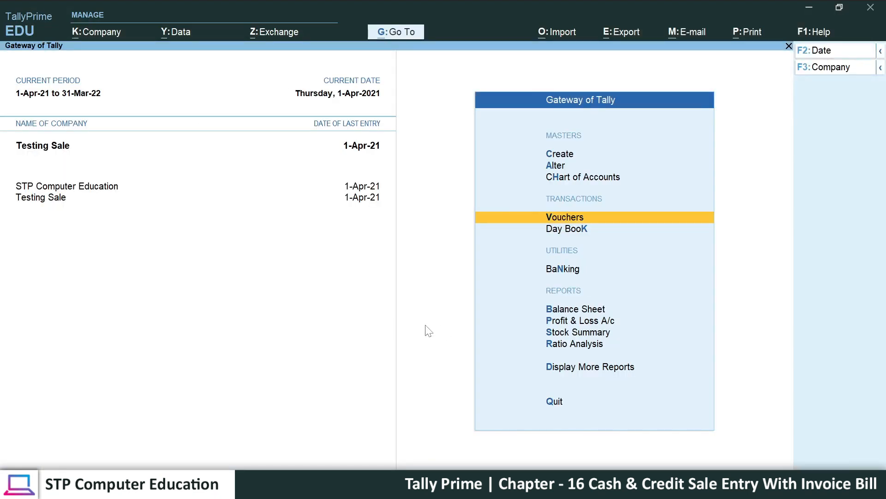
Step: Start a new sales voucher with Cash as the party account and leave all dispatch details blank
key("Return")
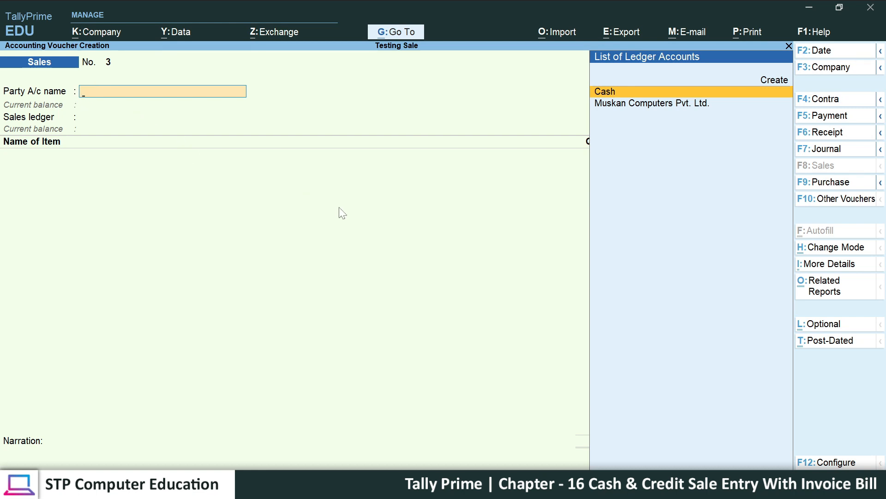
key("Return")
key("Return")
key("Return")
key("Return")
key("Return")
key("Return")
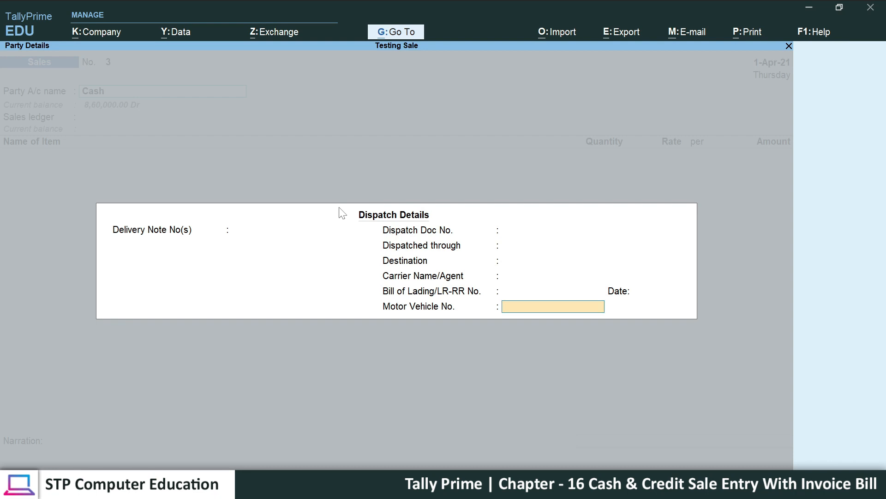
key("Return")
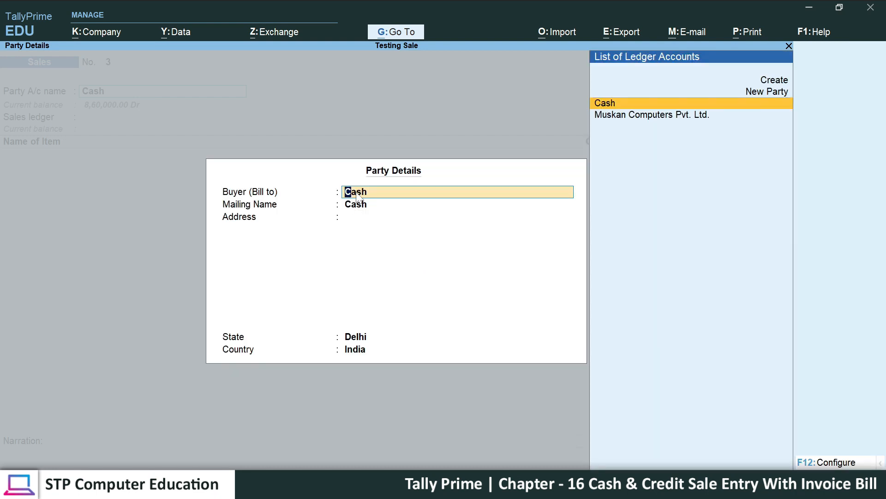
Step: Copy the third transaction's buyer name from the exercise in Word and enter it as a new party in the voucher's buyer field
key("alt+Tab")
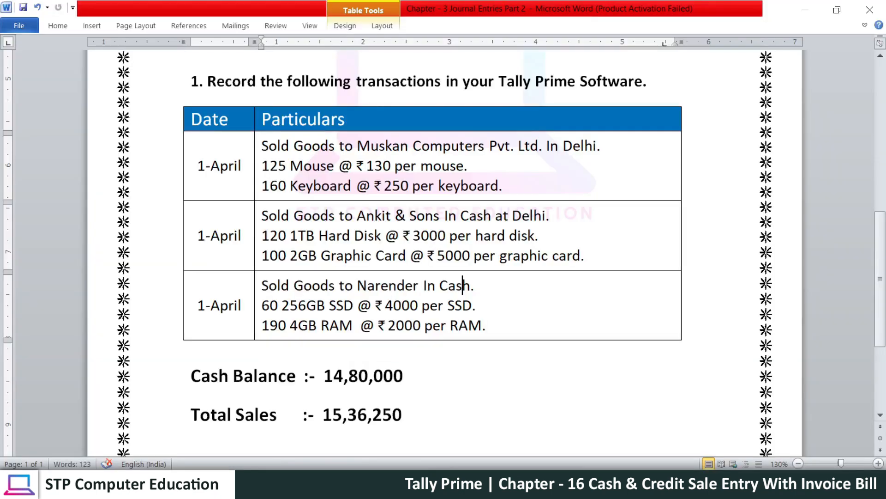
left_click_drag(358, 286, 418, 286)
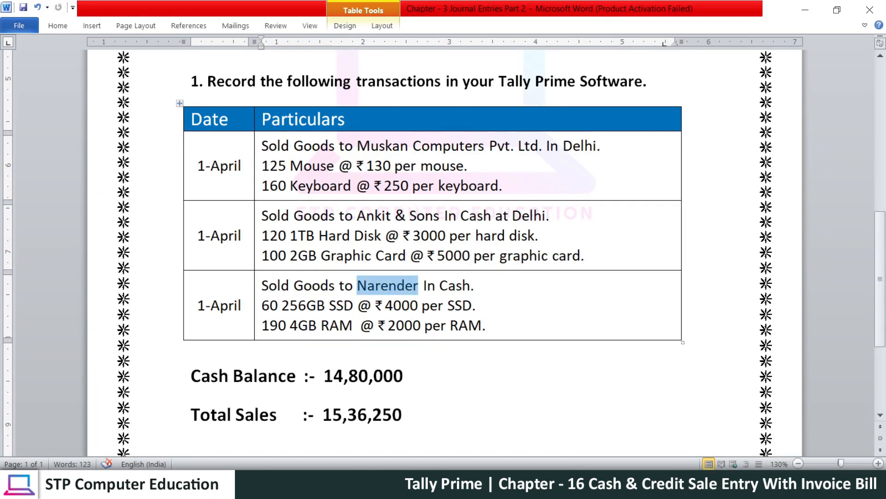
key("alt+Tab")
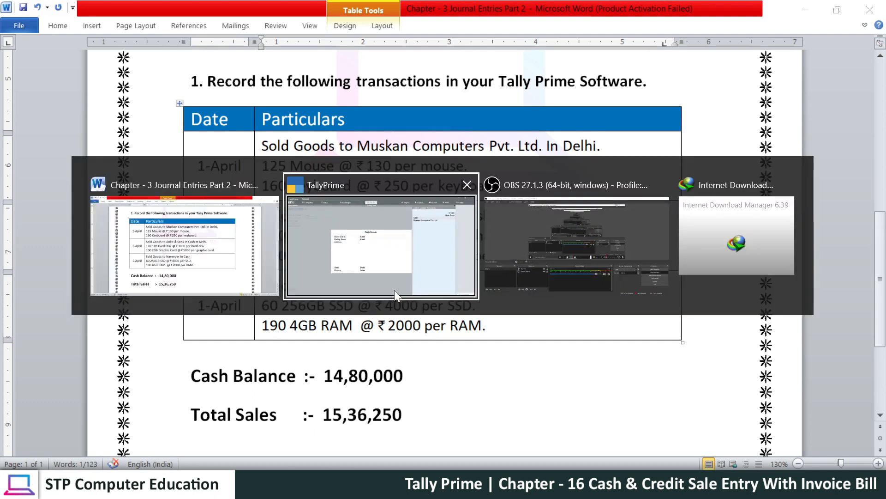
key("BackSpace")
key("BackSpace")
key("BackSpace")
key("BackSpace")
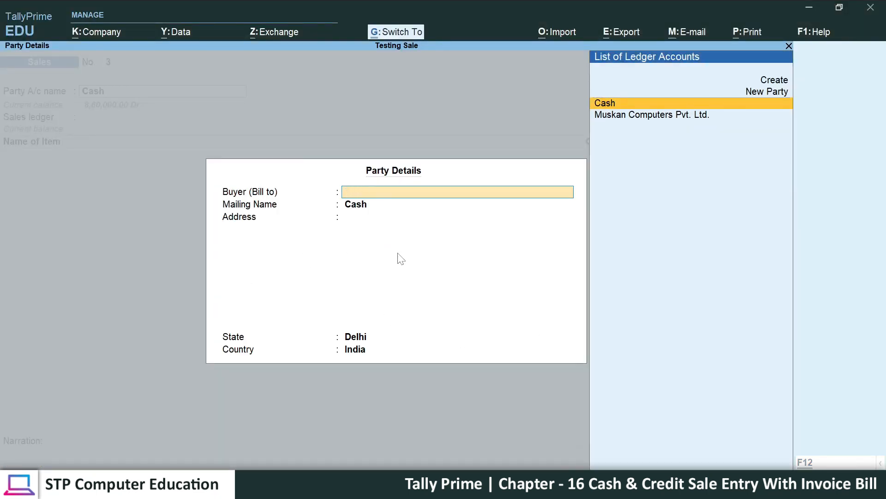
key("ctrl+alt+v")
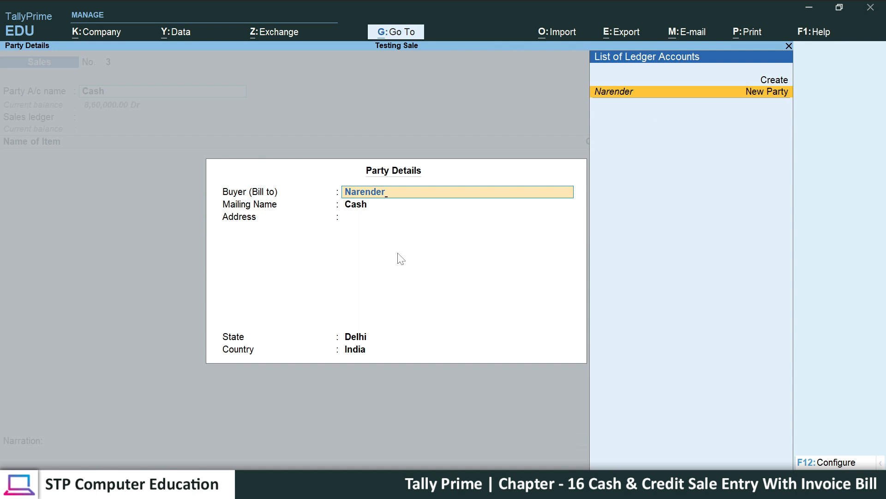
key("Return")
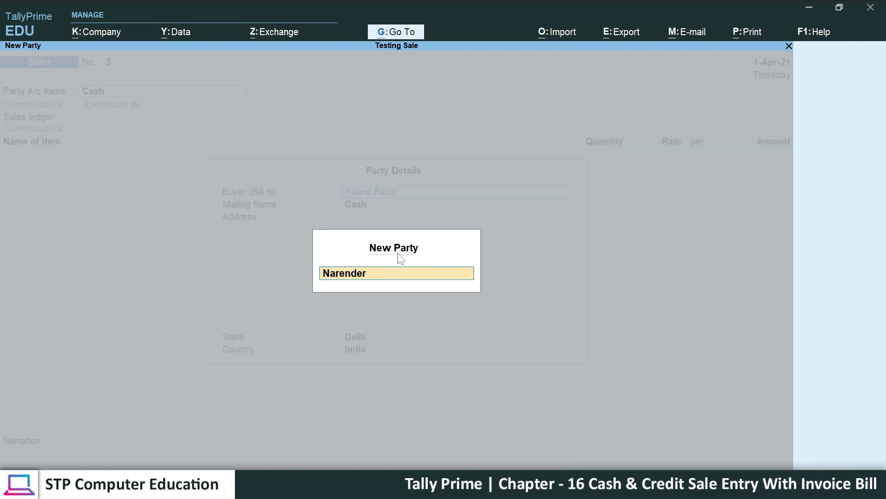
key("Return")
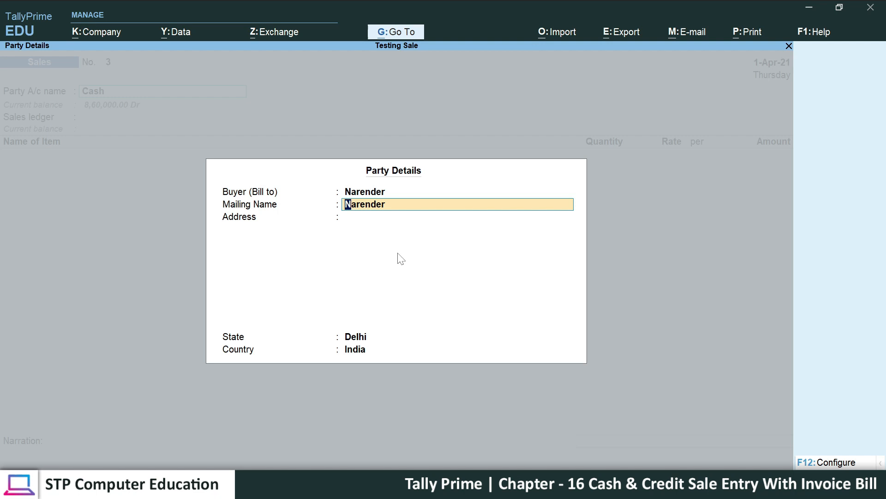
Step: Leave the buyer's address blank, accept the party details with Delhi as the state, and choose Sales as the sales ledger
key("Return")
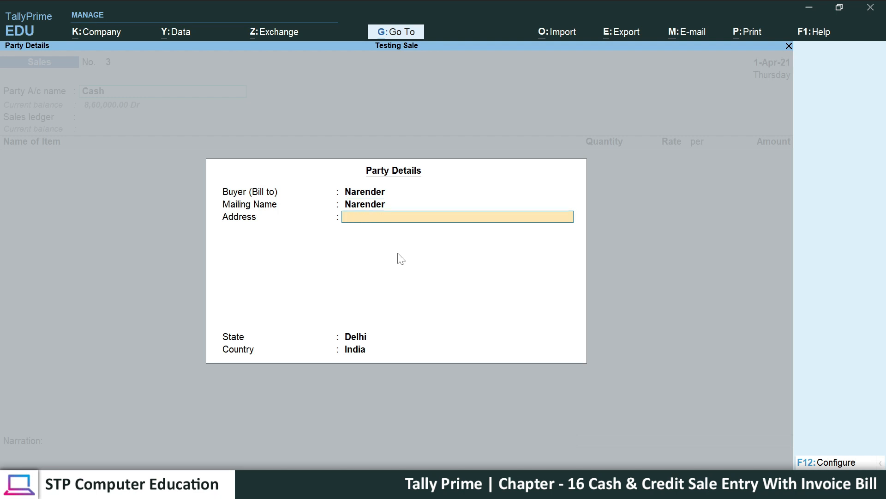
key("Return")
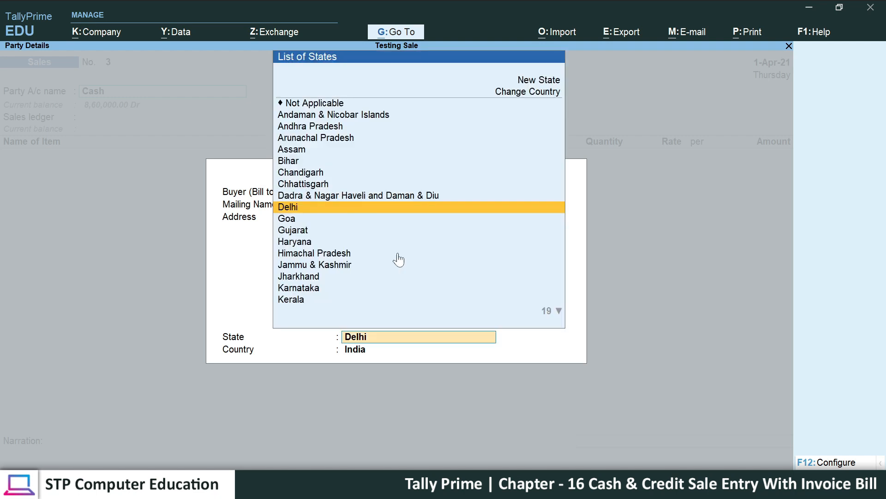
key("ctrl+a")
key("Return")
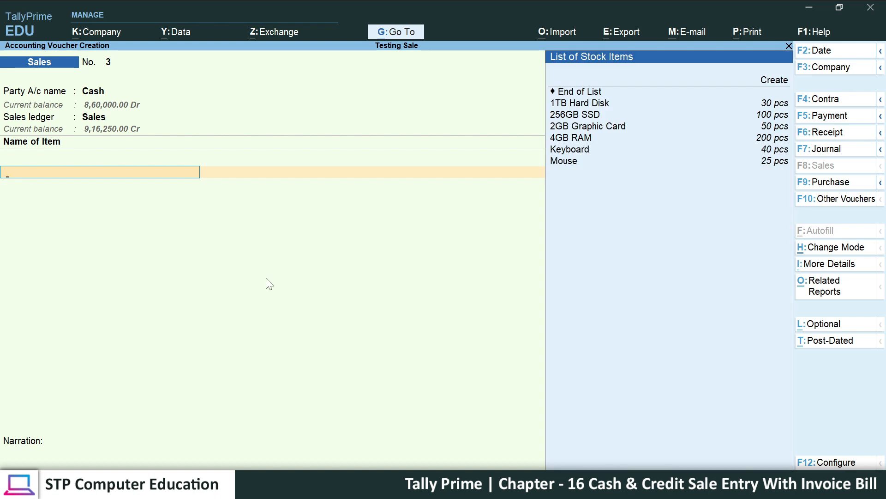
Step: Look up the third transaction's first item, add 256GB SSD to the voucher, and return to the exercise in Word
key("alt+Tab")
left_click_drag(281, 305, 357, 305)
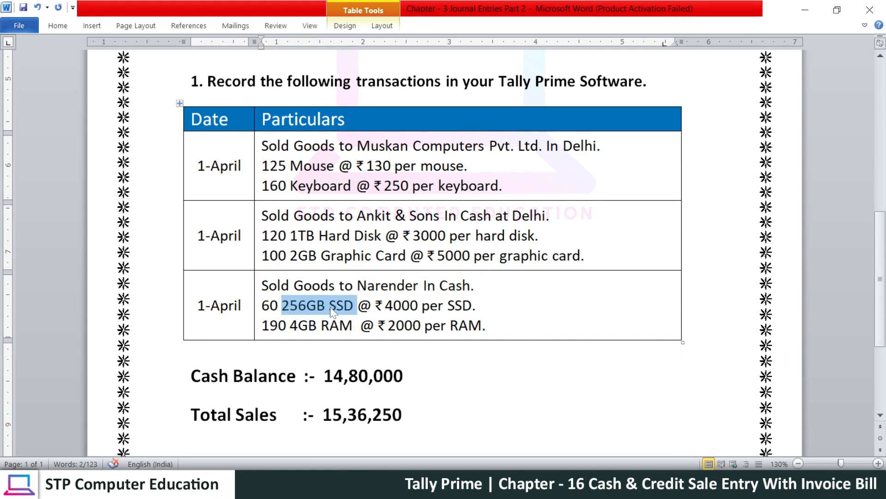
key("alt+Tab")
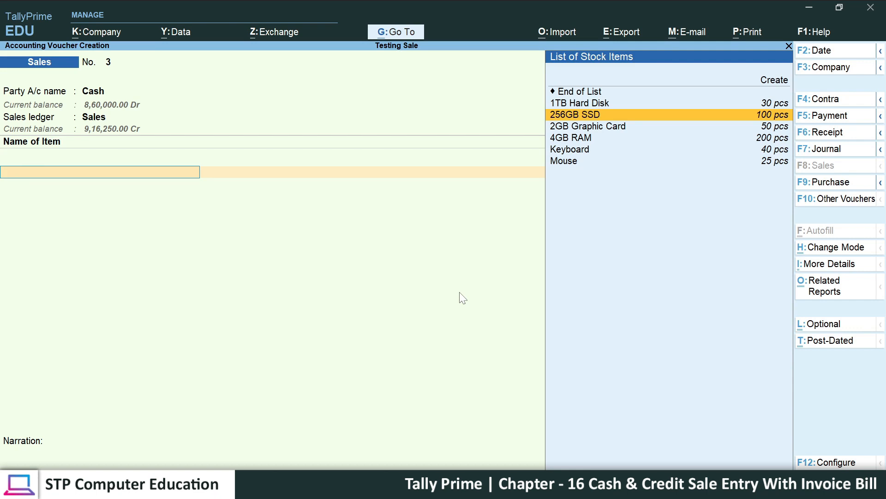
key("Return")
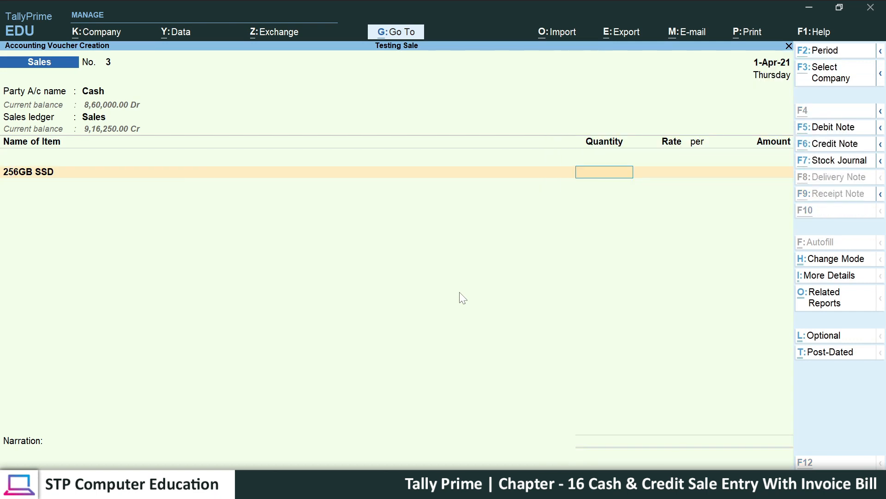
key("alt+Tab")
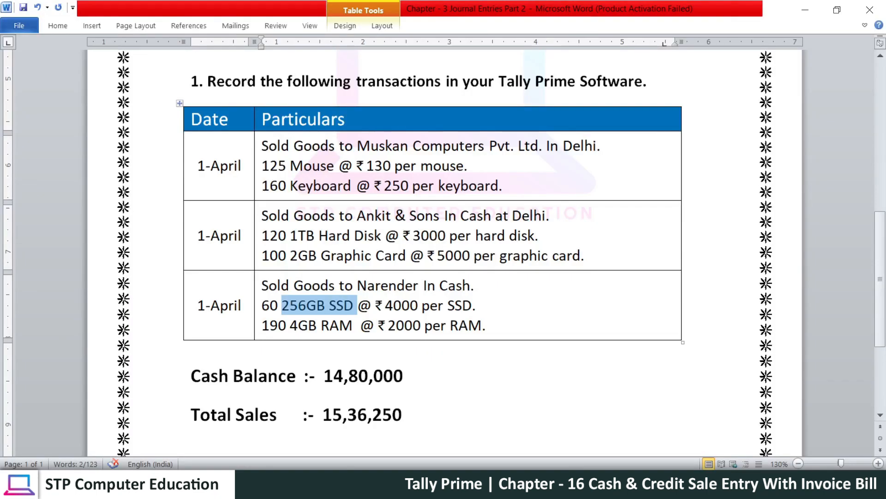
Step: Set the 256GB SSD line to 60 pcs at a rate of 4000, checking the rate in the Word exercise, and accept the amount
key("alt+Tab")
type("60")
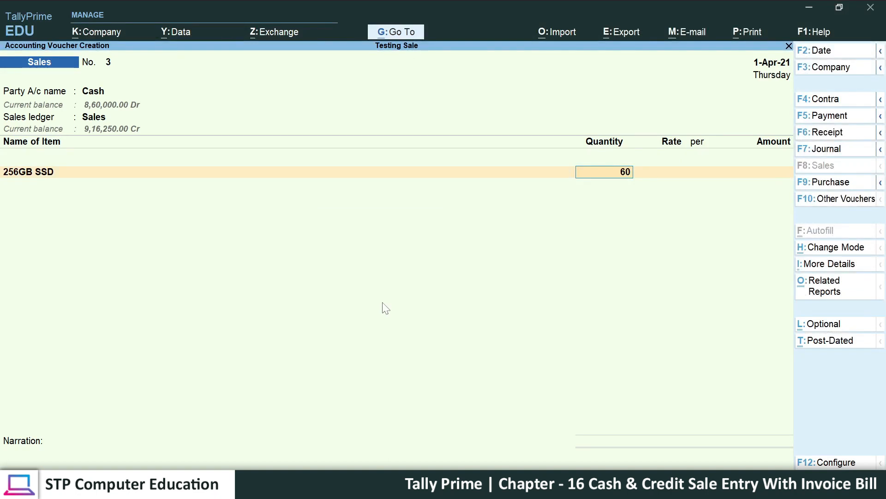
key("Return")
key("alt+Tab")
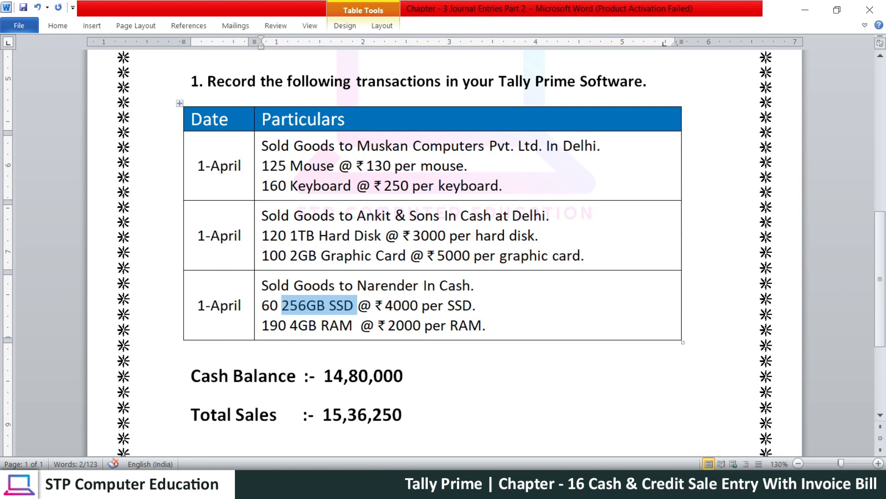
left_click_drag(385, 305, 418, 306)
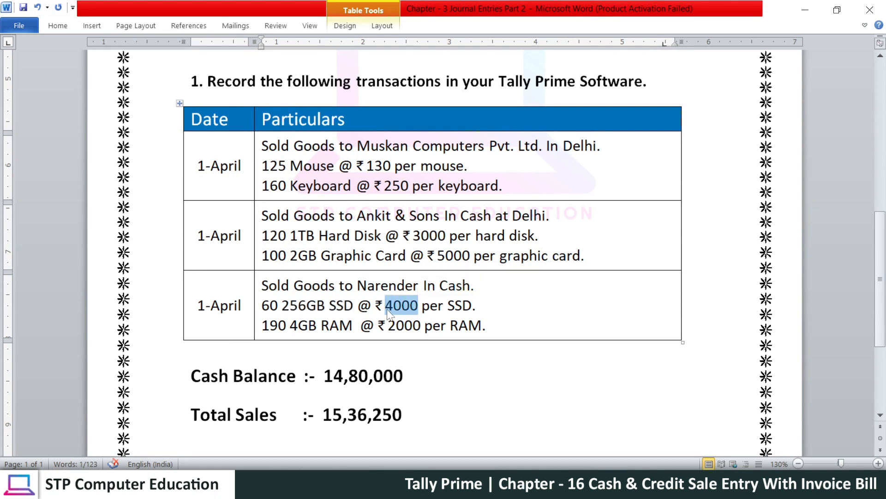
key("alt+Tab")
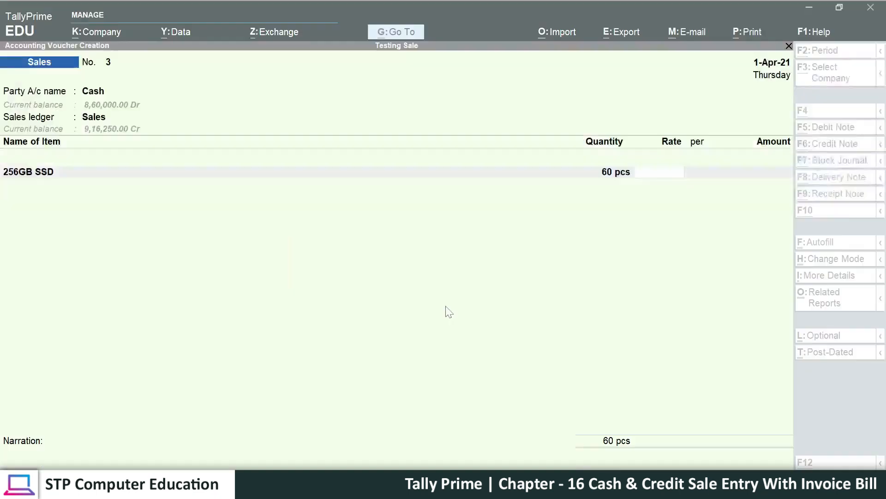
type("4000")
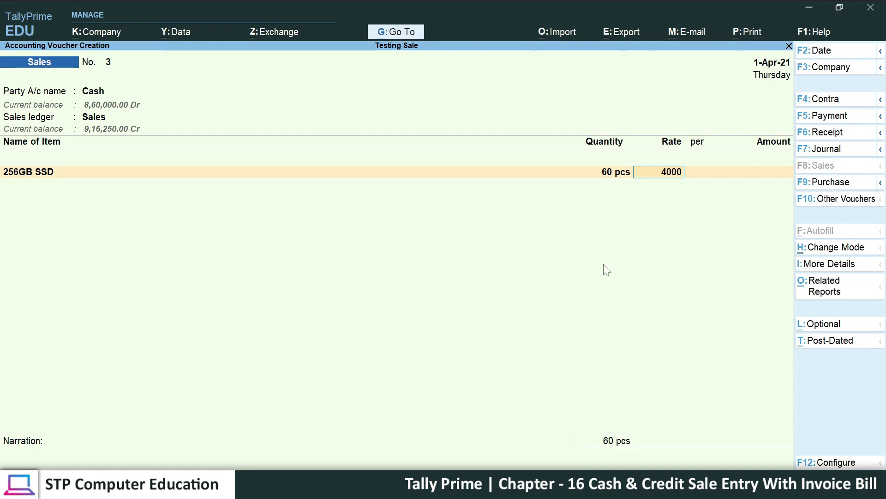
key("Return")
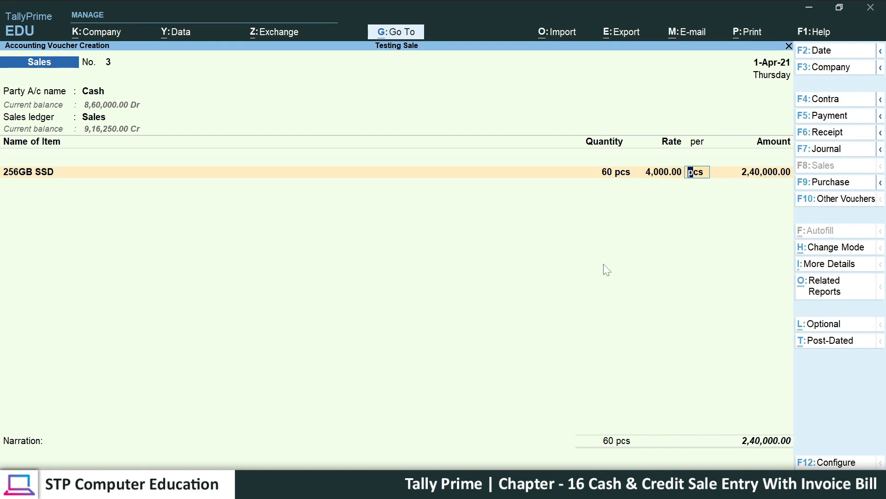
key("Return")
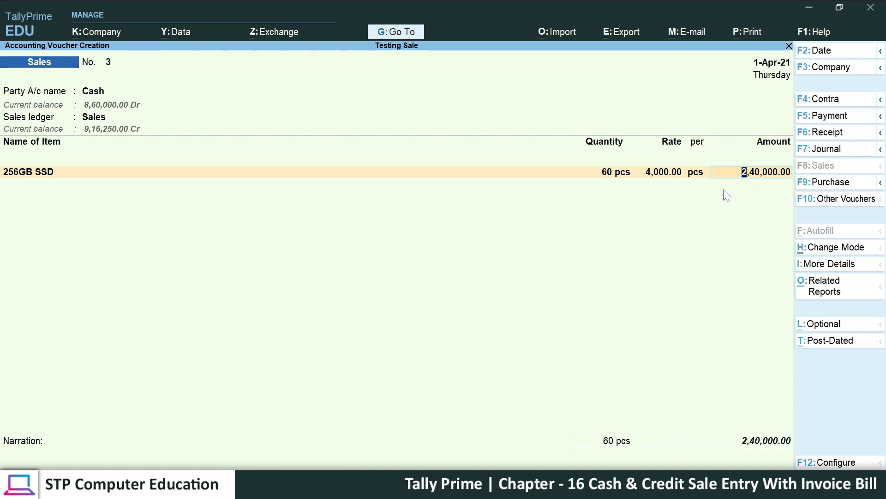
key("Return")
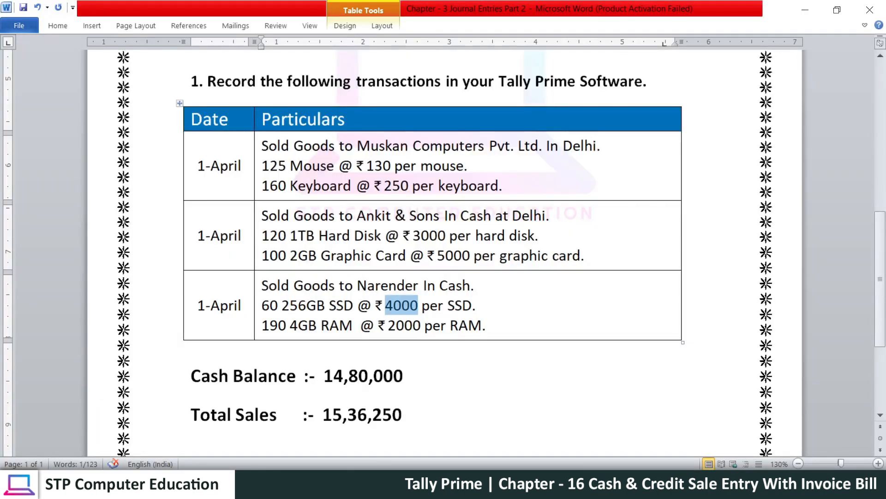
Step: Look up the third transaction's second item in Word and add 4GB RAM to the voucher with a quantity of 190
left_click_drag(289, 326, 360, 325)
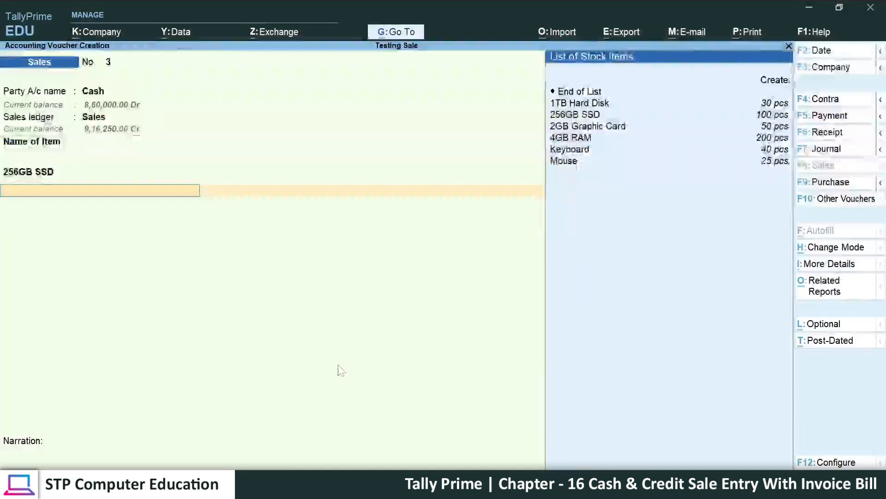
key("Down")
key("Down")
key("Down")
key("Down")
key("Down")
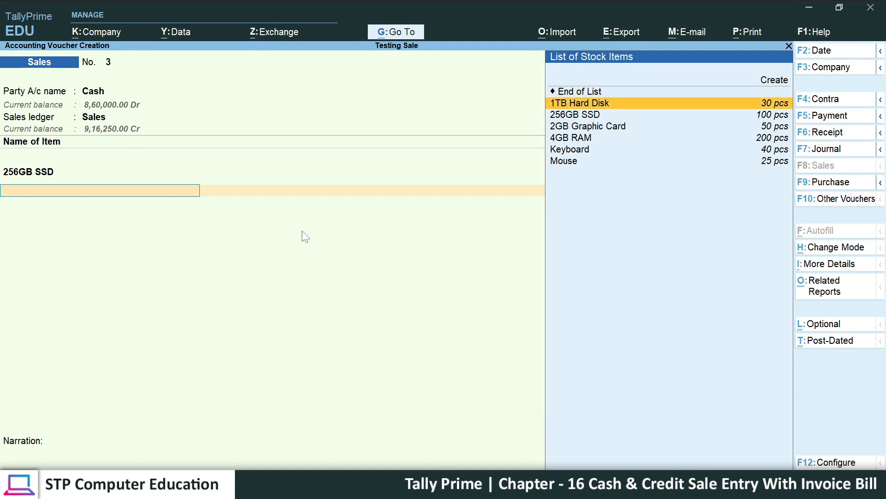
key("Return")
type("190")
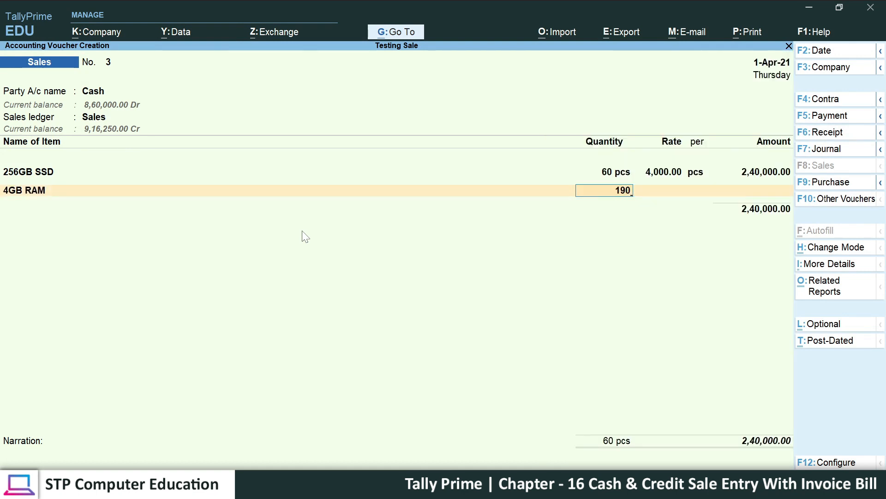
key("Return")
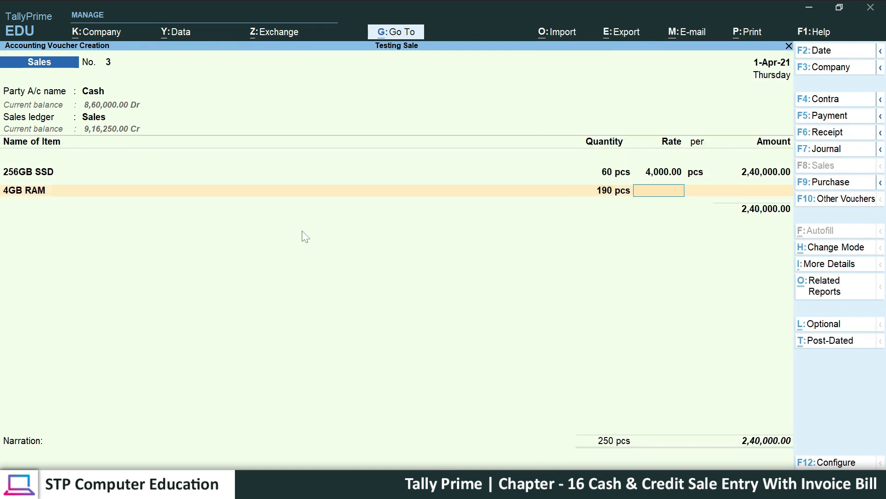
Step: Check the 4GB RAM price in Word, set its rate to 2000 per pcs, and end the voucher's item list
key("alt+Tab")
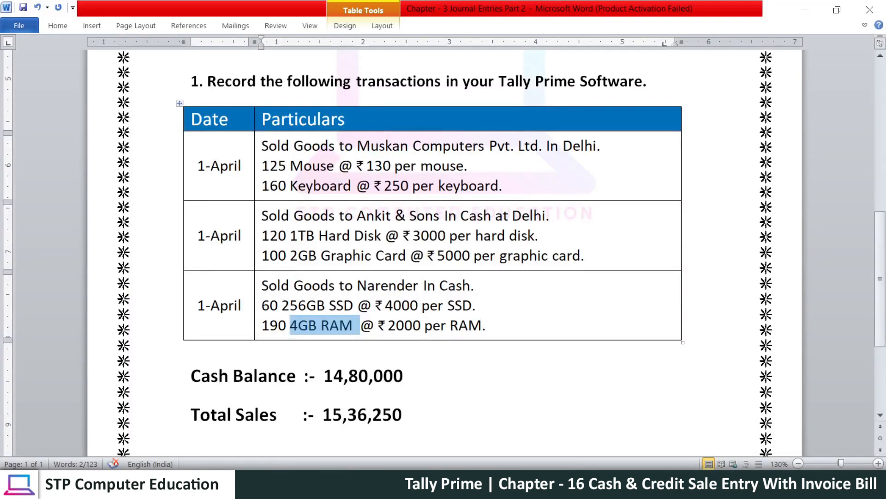
left_click_drag(389, 326, 422, 326)
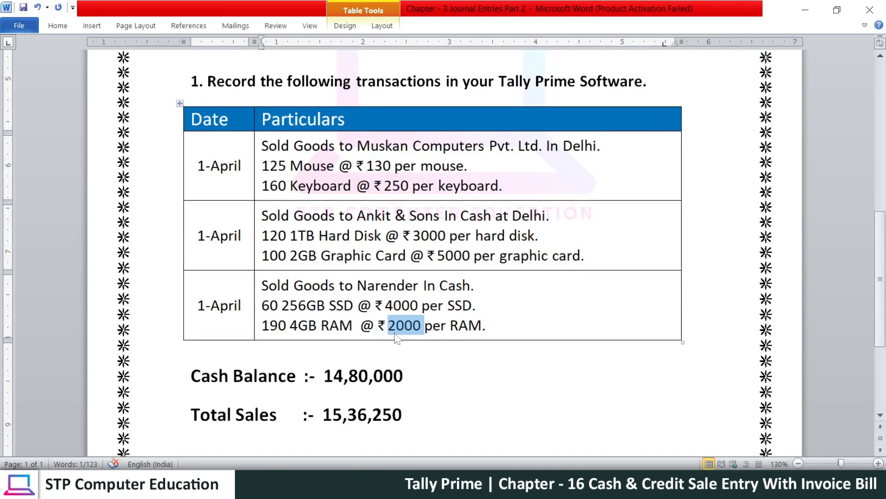
key("alt+Tab")
type("2000")
key("Return")
key("Return")
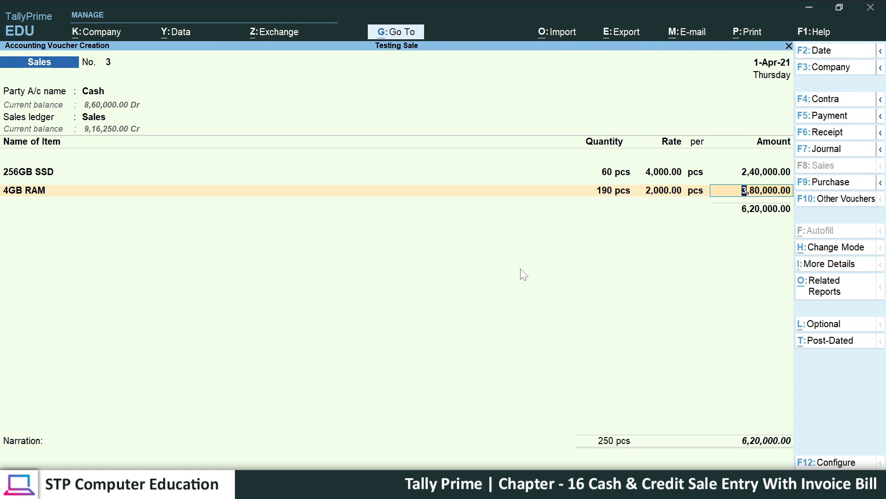
key("Return")
key("Return")
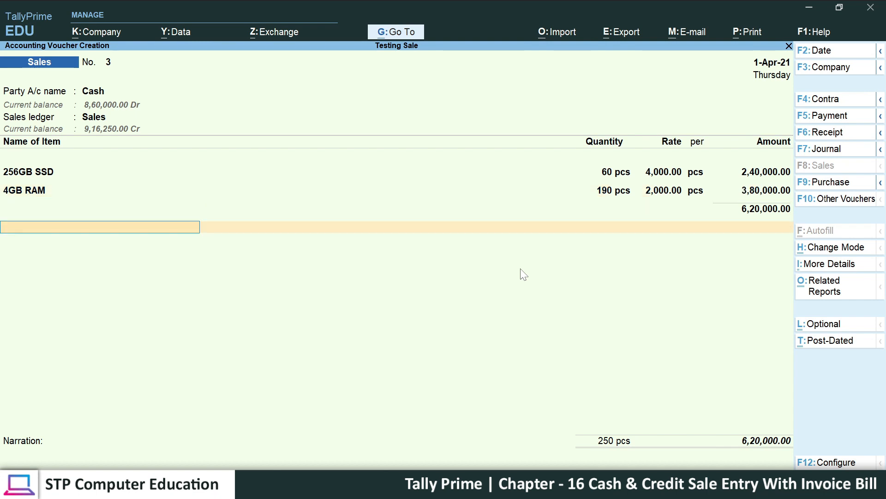
Step: Go back to the blank item line below 4GB RAM, examine the stock item list, and end it without another item
key("BackSpace")
key("Return")
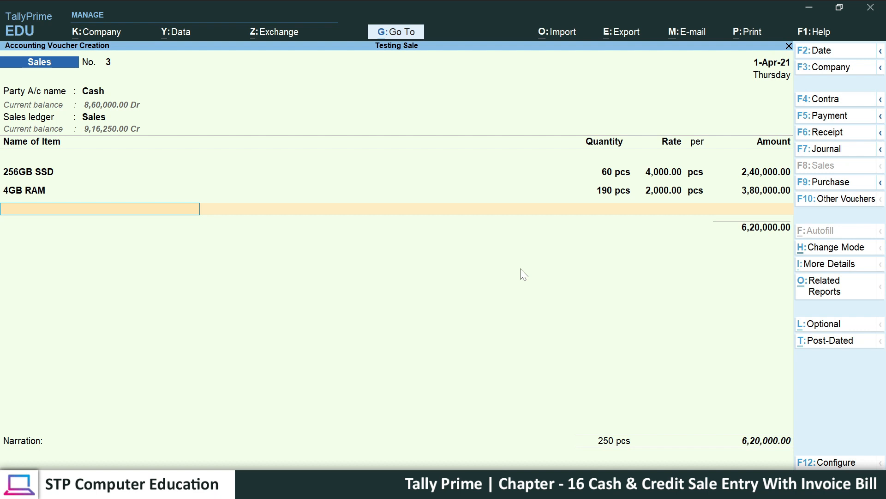
key("Down")
key("Down")
key("Down")
key("Down")
key("Down")
key("Down")
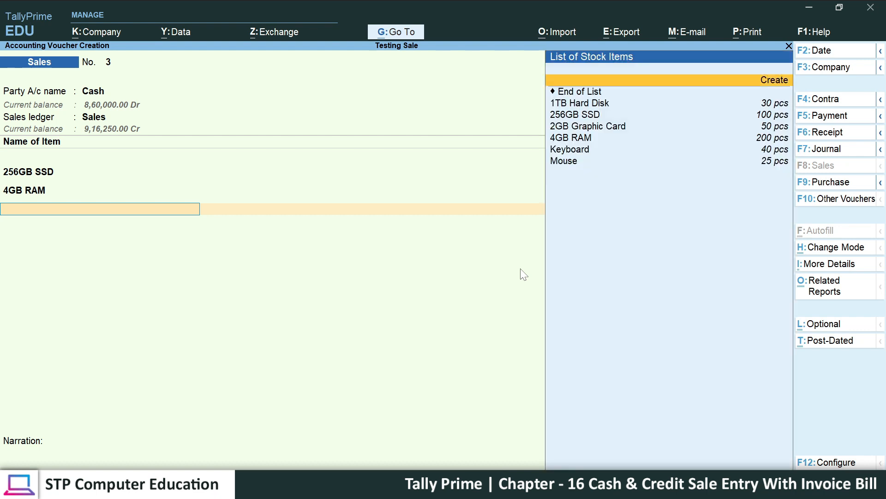
key("Up")
key("Up")
key("Up")
key("Up")
key("Up")
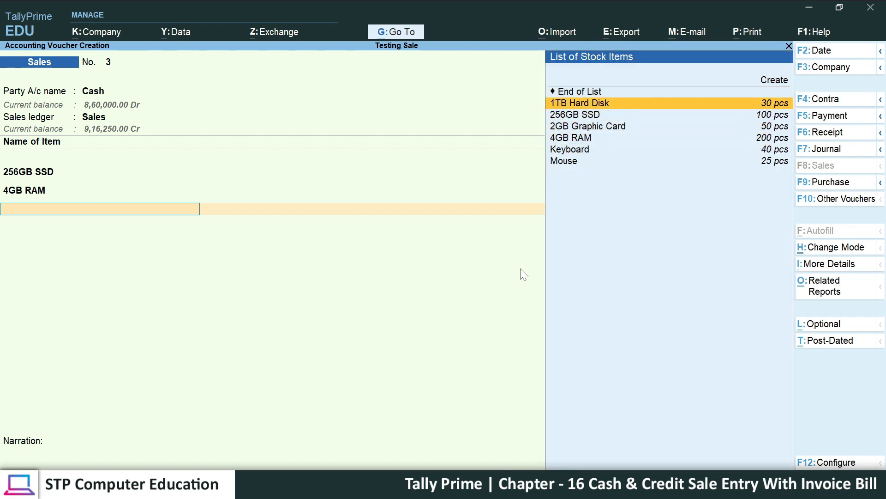
key("Return")
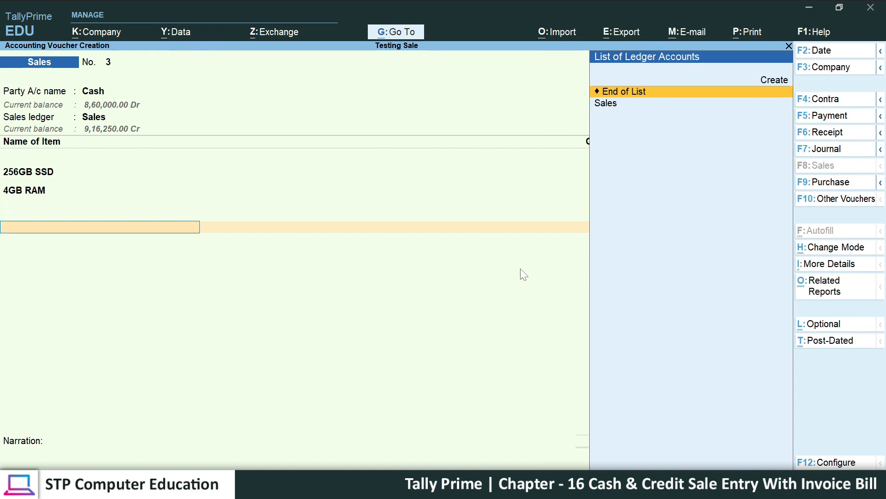
Step: Add no further ledger, leave the narration blank, and save the third sales voucher
key("Return")
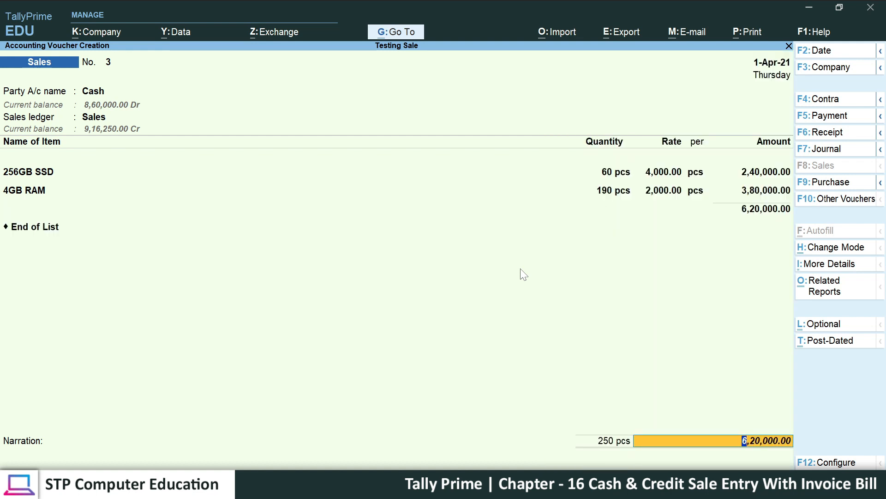
key("Return")
key("Return")
key("Return")
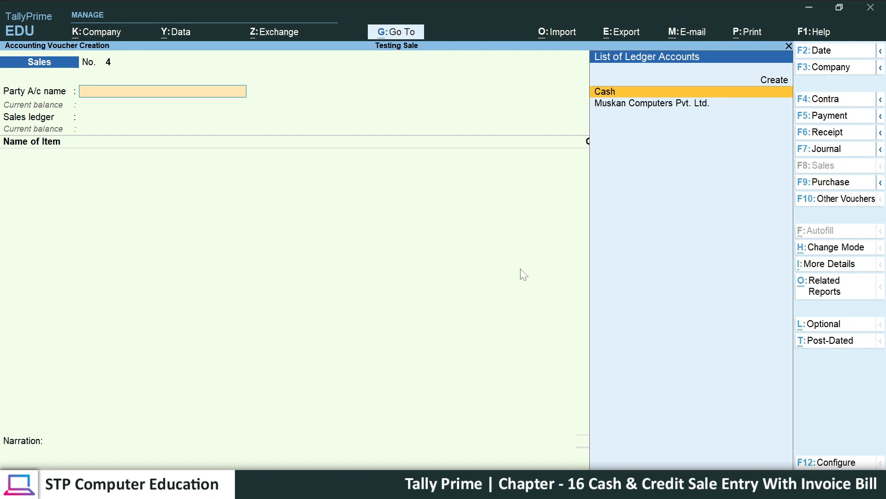
Step: Reopen the saved third sales voucher and examine its zoomed print preview, including the buyer, item lines, total and declaration
key("Page_Up")
key("ctrl+p")
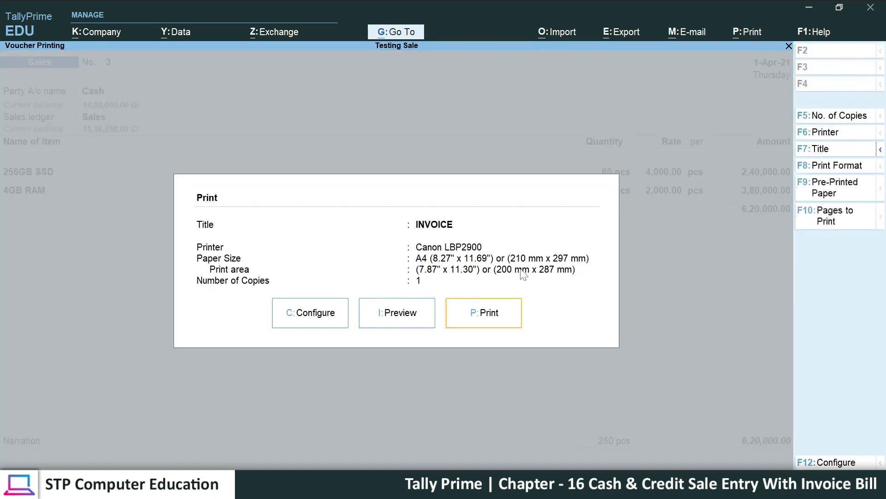
key("Left")
key("Return")
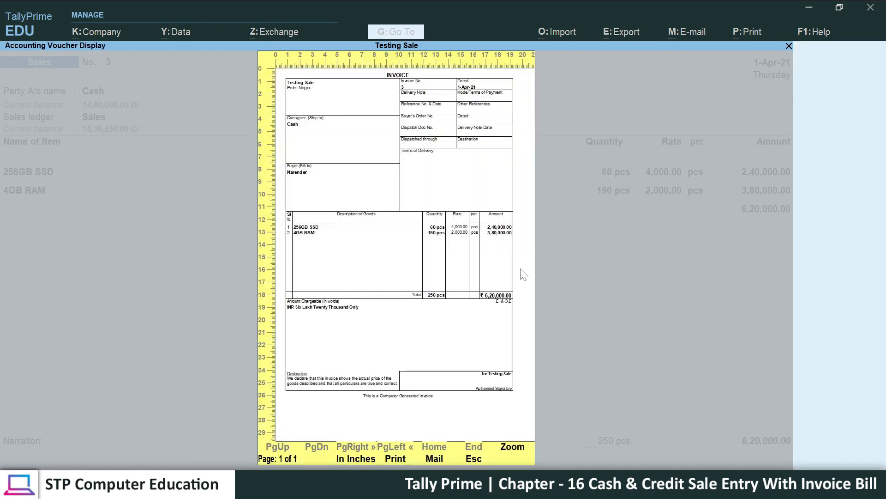
key("alt+z")
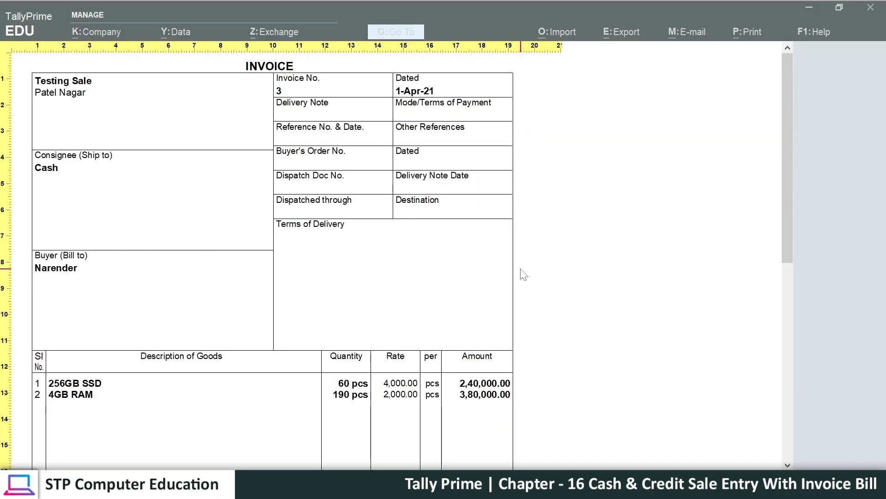
scroll(524, 274, "down", 5)
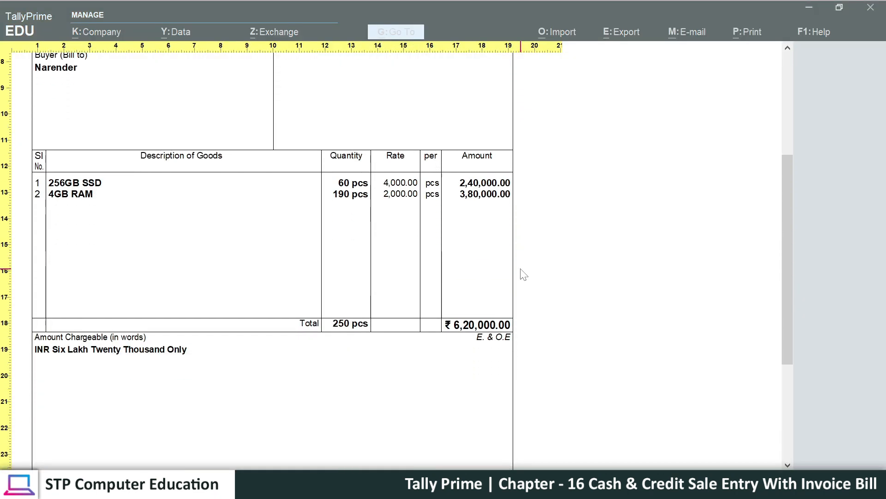
scroll(524, 274, "down", 4)
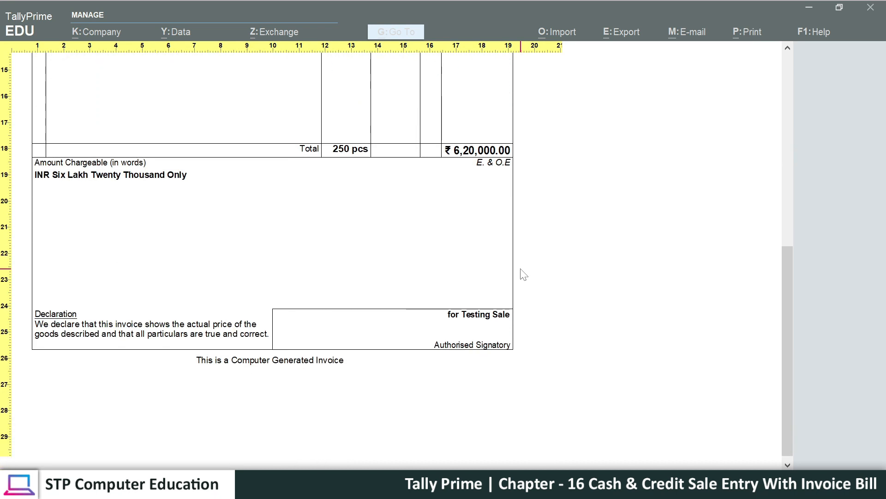
scroll(524, 274, "up", 3)
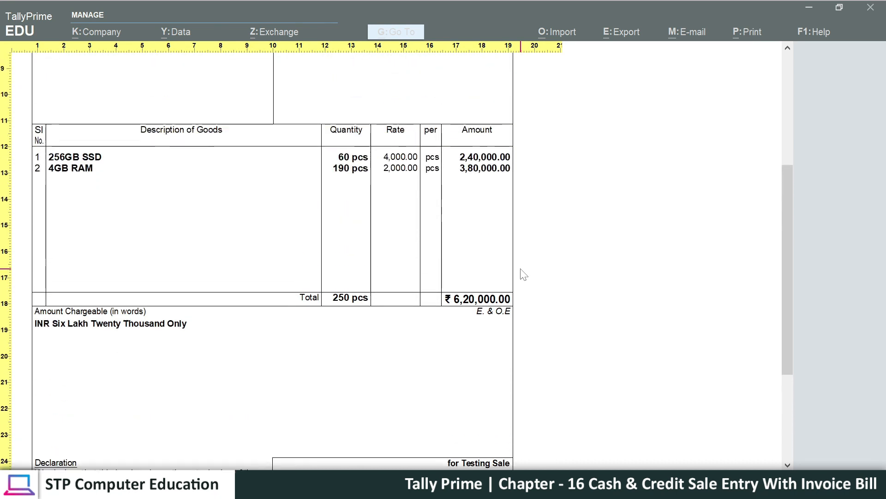
scroll(523, 275, "up", 4)
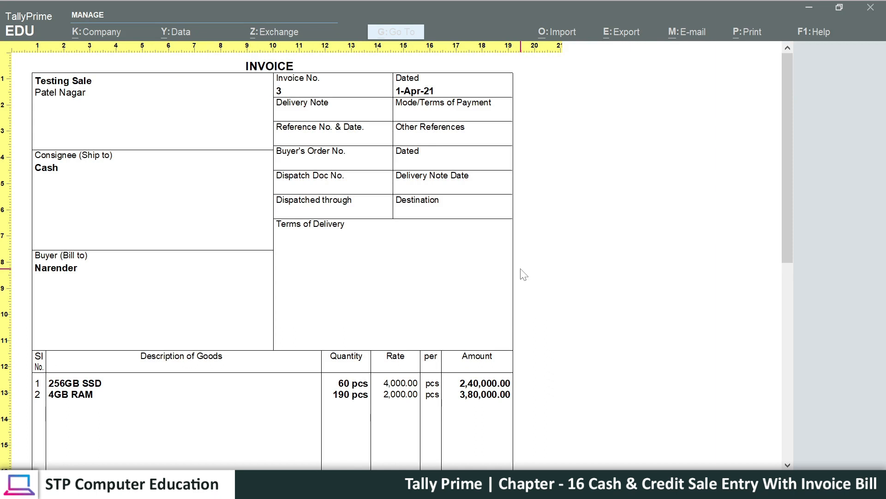